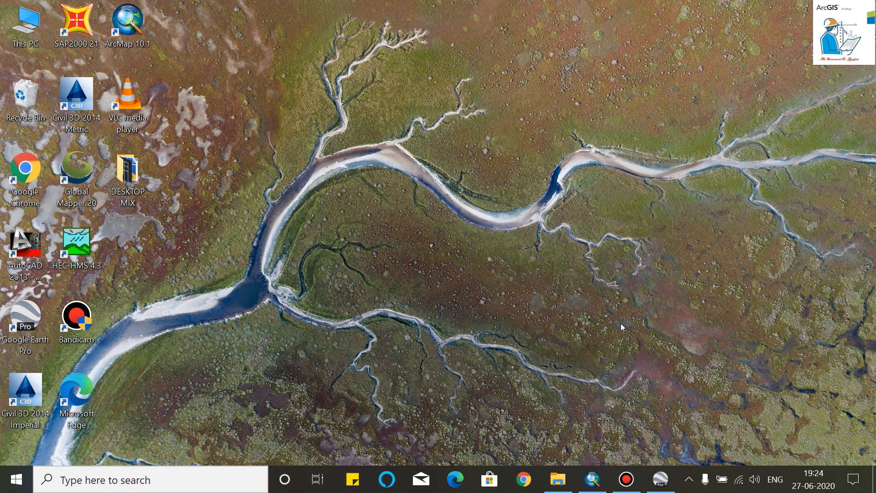
Switch to ArcMap and add the srtm_52_08.tif raster from the Training folder to the map.
left_click(592, 479)
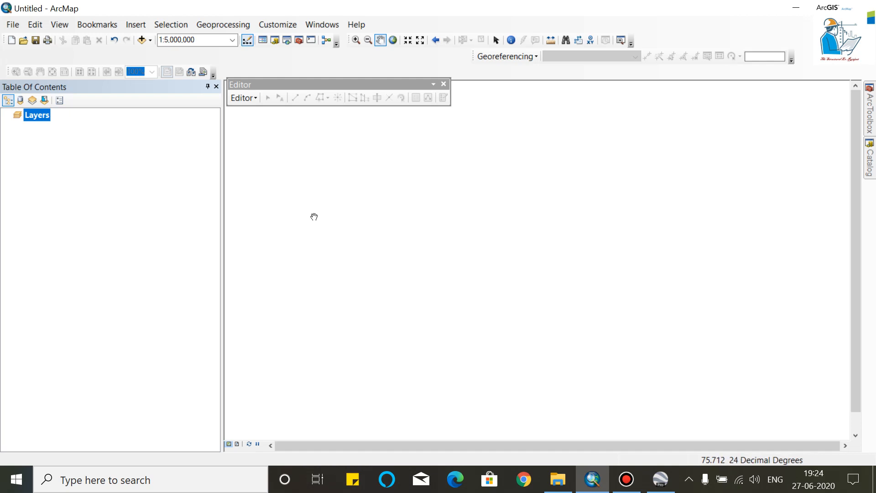
left_click(138, 41)
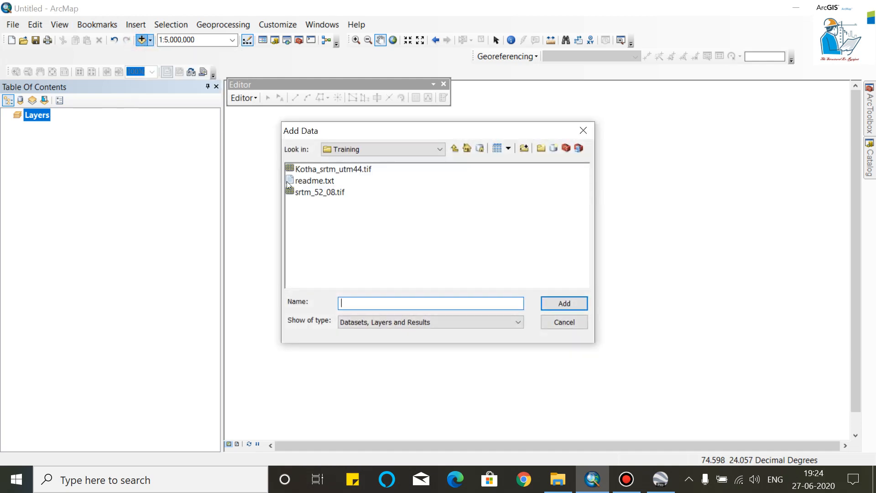
left_click(307, 193)
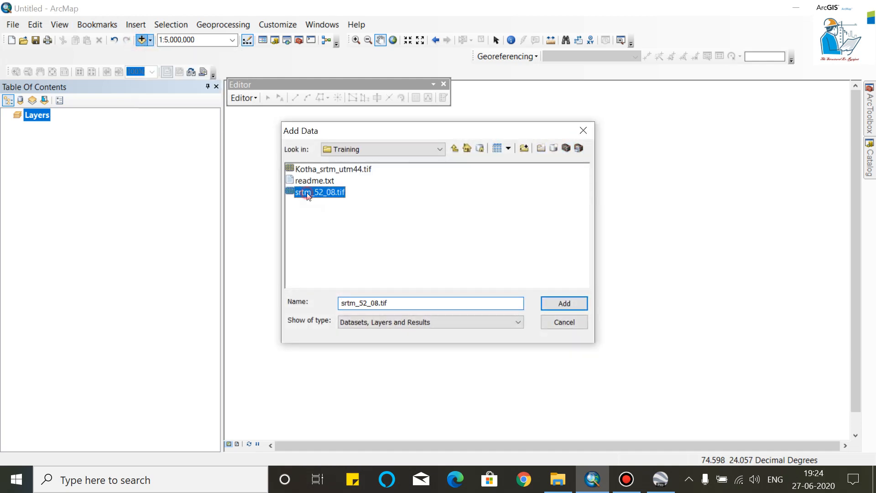
left_click(560, 308)
left_click_drag(462, 279, 442, 293)
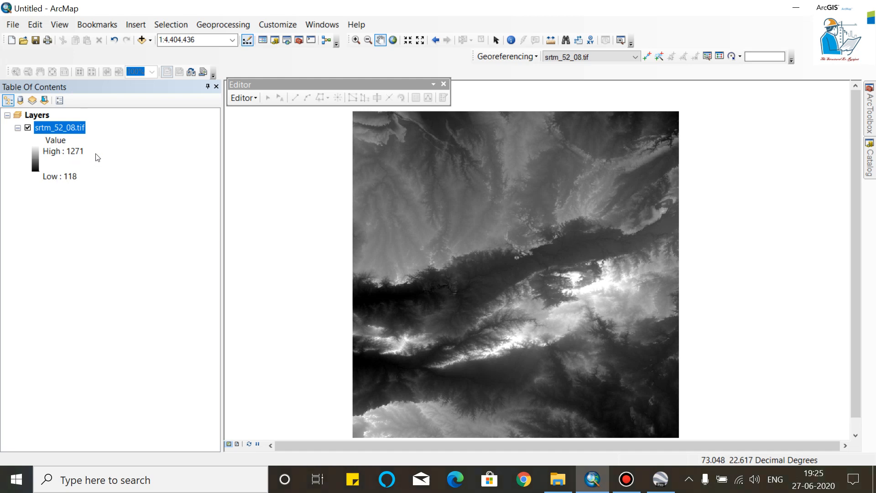
Recolour the srtm_52_08.tif elevation layer with the ramp running from light green through green, orange and brown to white.
double_click(36, 163)
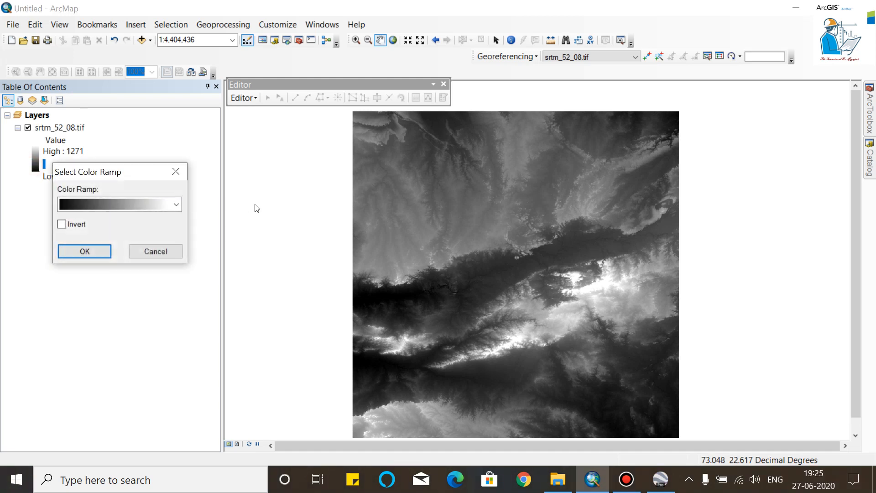
left_click(143, 206)
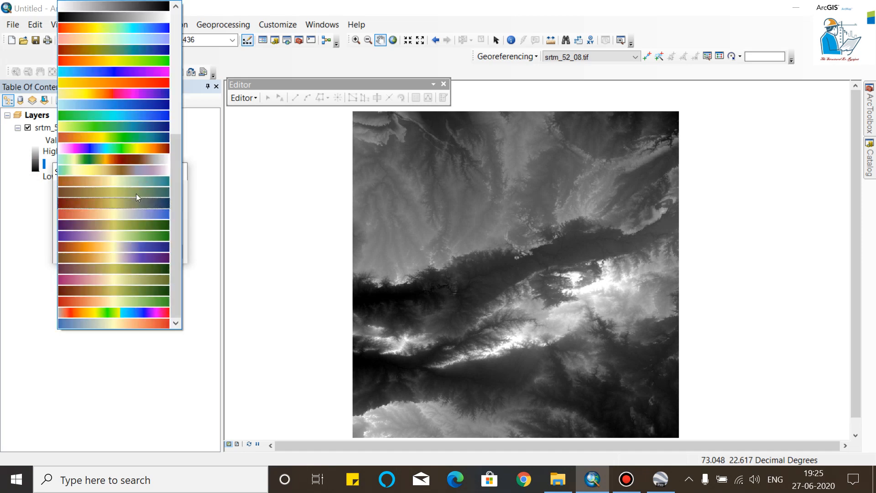
left_click(127, 160)
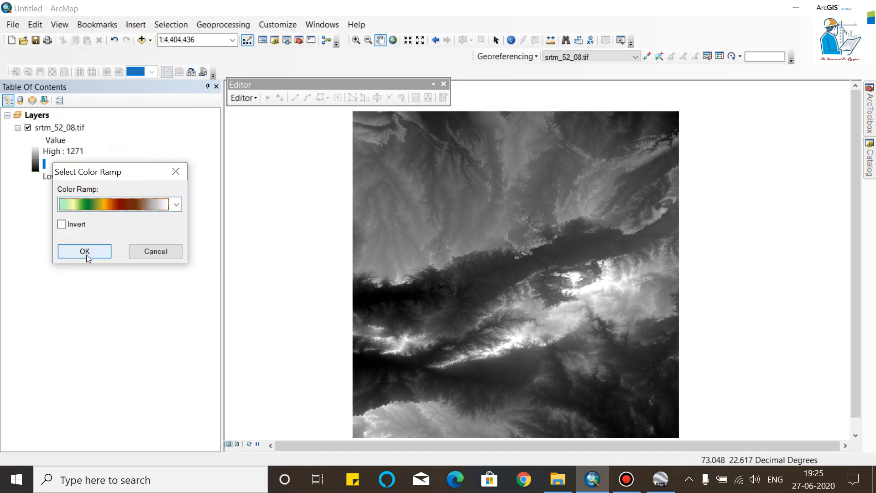
left_click(87, 252)
left_click_drag(482, 313, 486, 299)
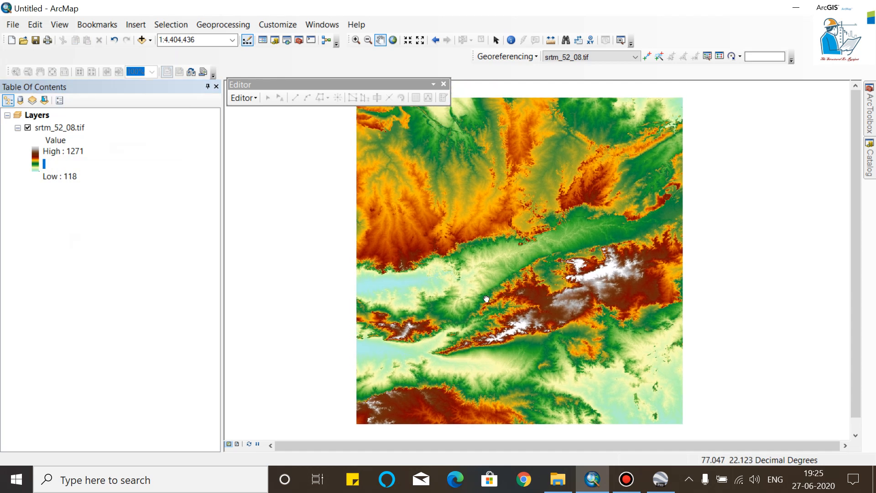
Check which coordinate system the data frame uses in its properties.
left_click(63, 25)
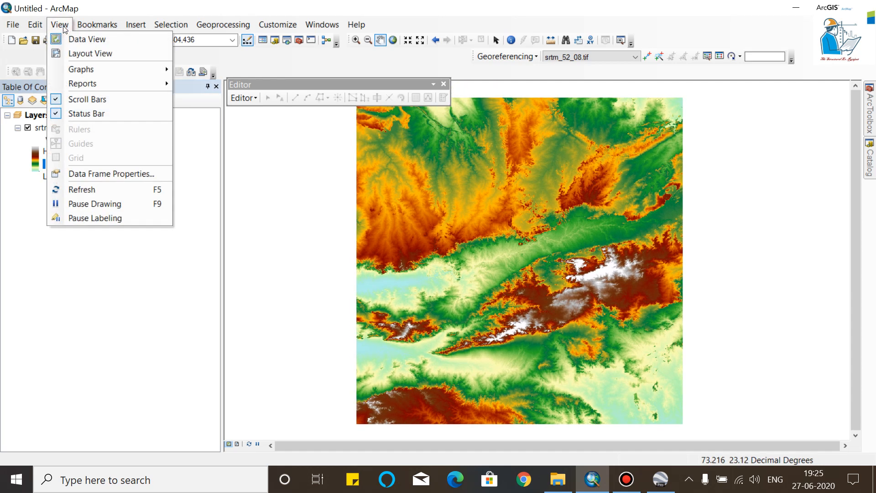
left_click(90, 176)
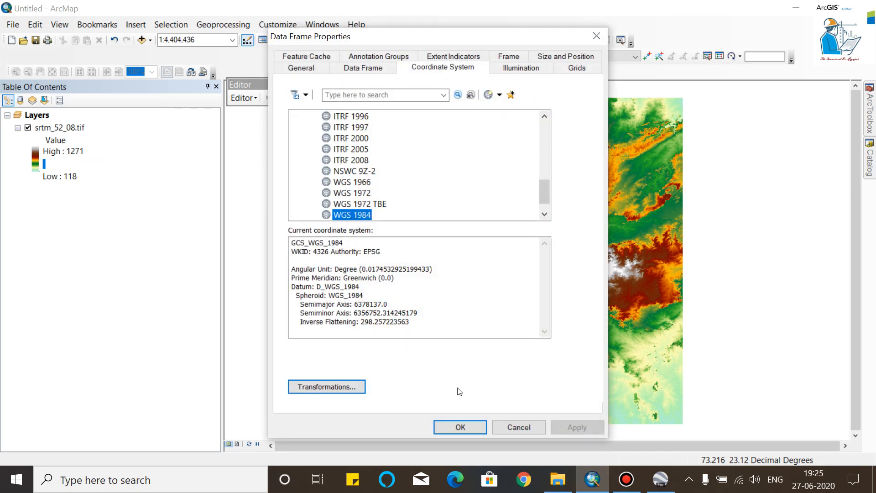
left_click(464, 425)
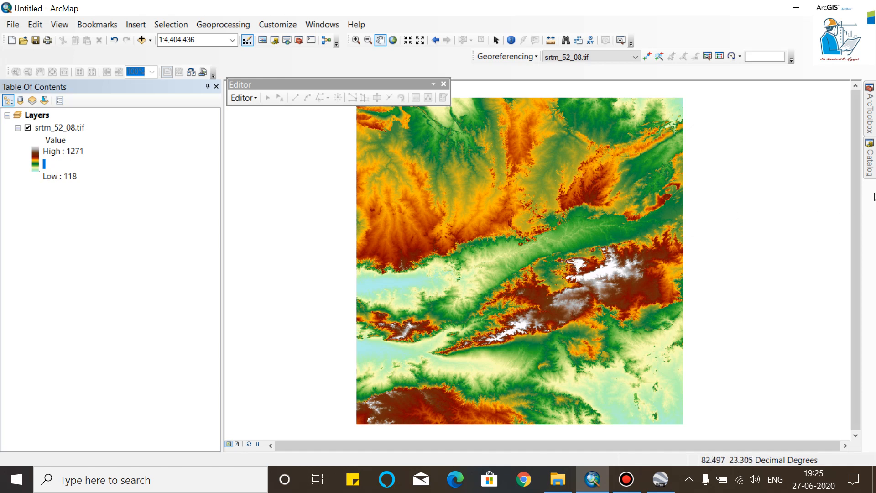
Look at the Catalog's folder connections, and locate the Training folder inside ARCGIS TRAINING in File Explorer.
left_click(871, 171)
mouse_move(873, 165)
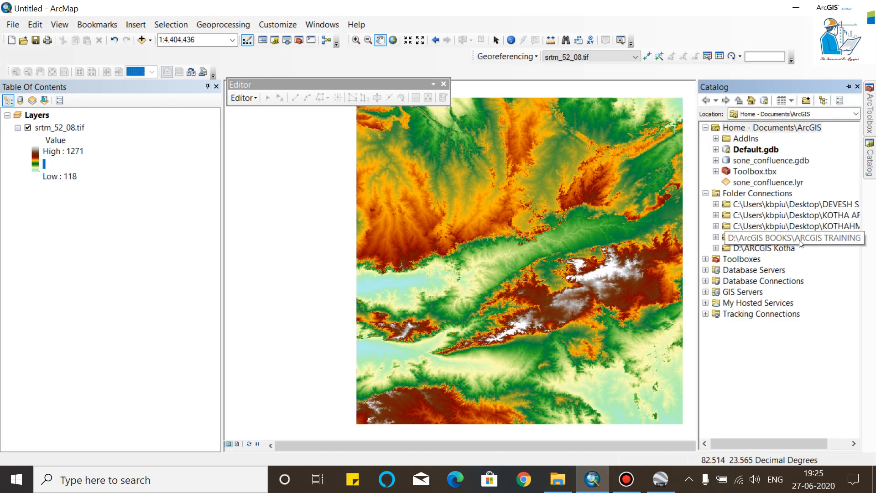
left_click(557, 479)
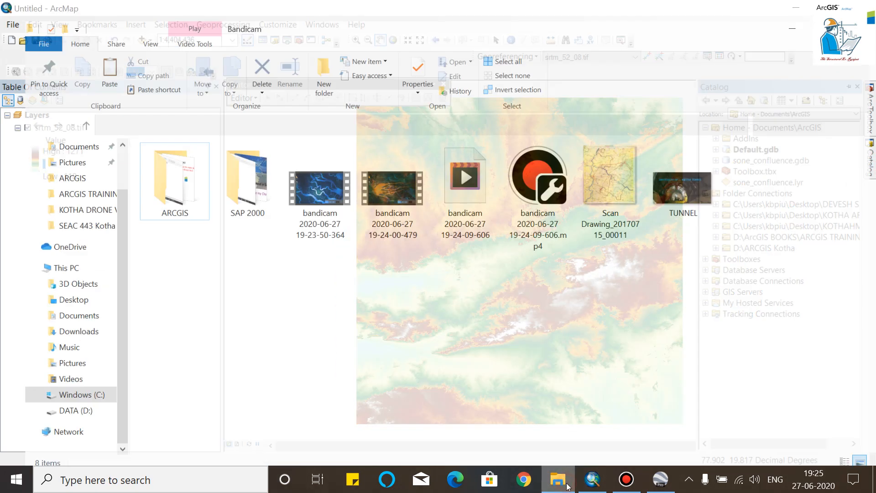
left_click(50, 179)
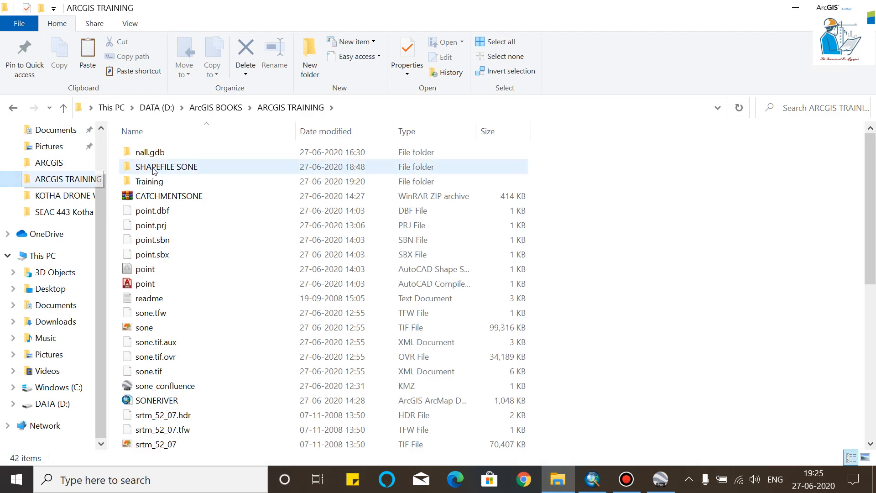
left_click(157, 183)
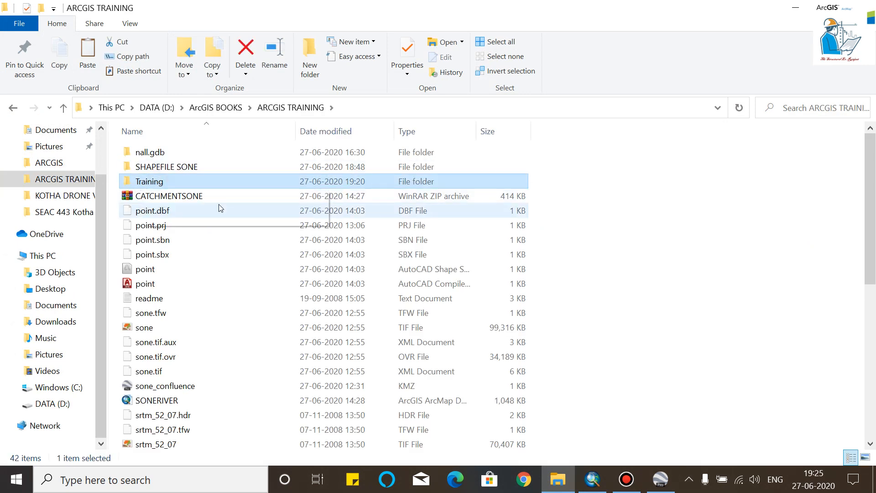
left_click(795, 7)
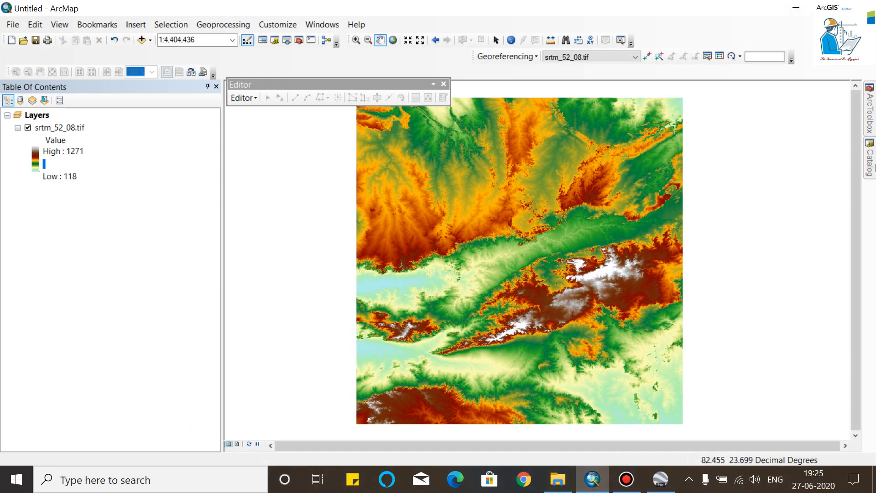
Connect the Catalog to the folder D:\ArcGIS BOOKS\ARCGIS TRAINING\Training.
mouse_move(869, 160)
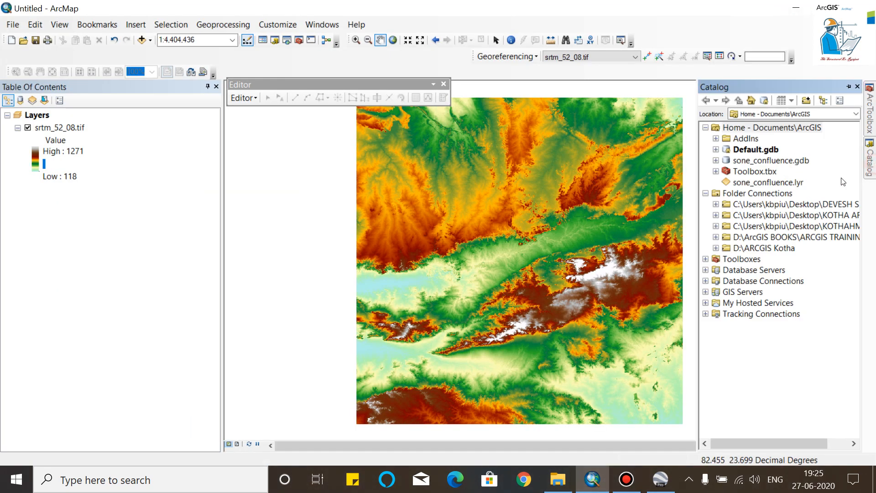
left_click(806, 100)
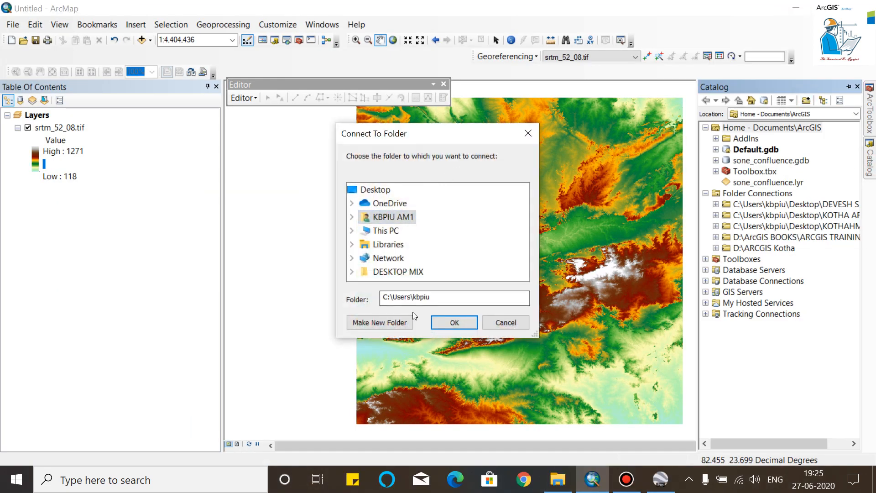
double_click(385, 232)
scroll(392, 256, "down", 2)
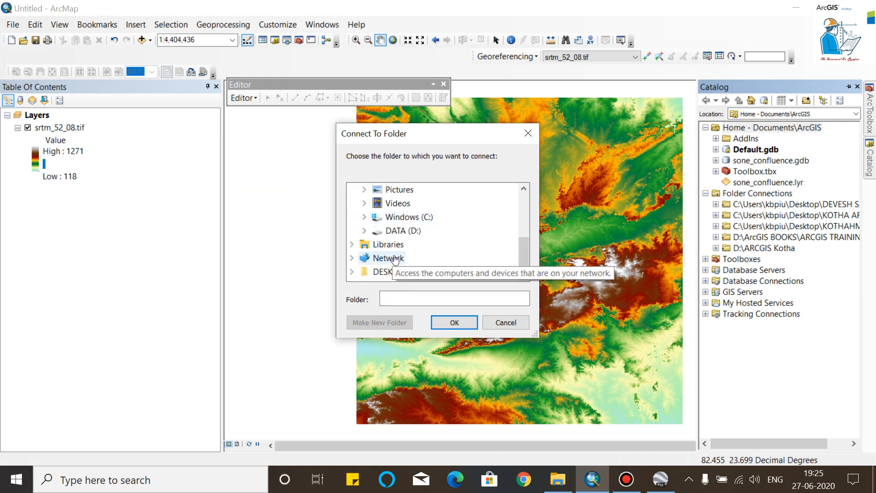
double_click(394, 231)
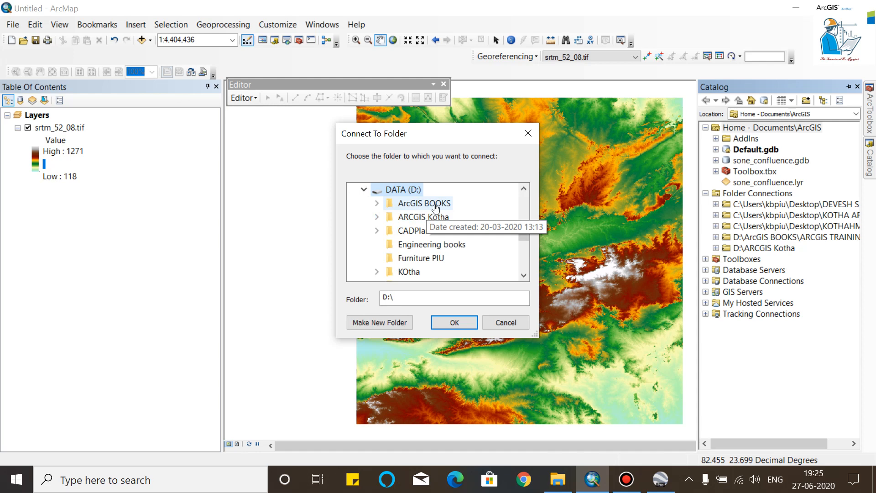
double_click(434, 205)
double_click(440, 217)
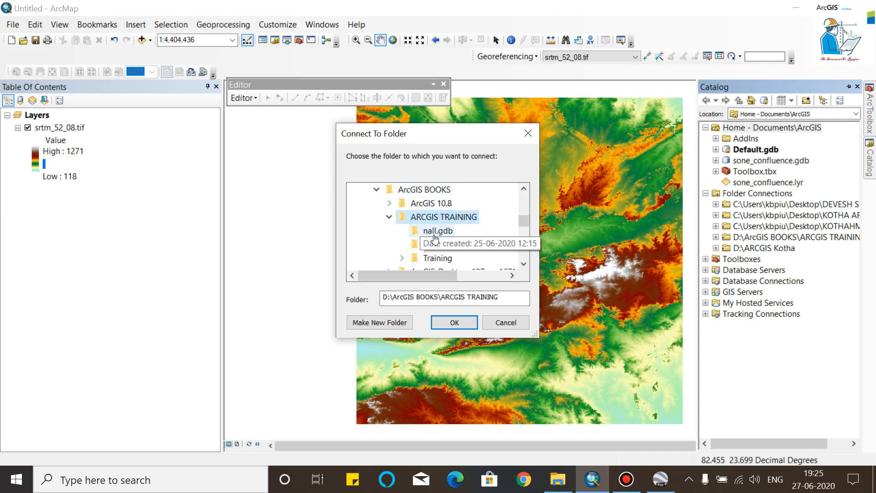
left_click(437, 258)
left_click(460, 323)
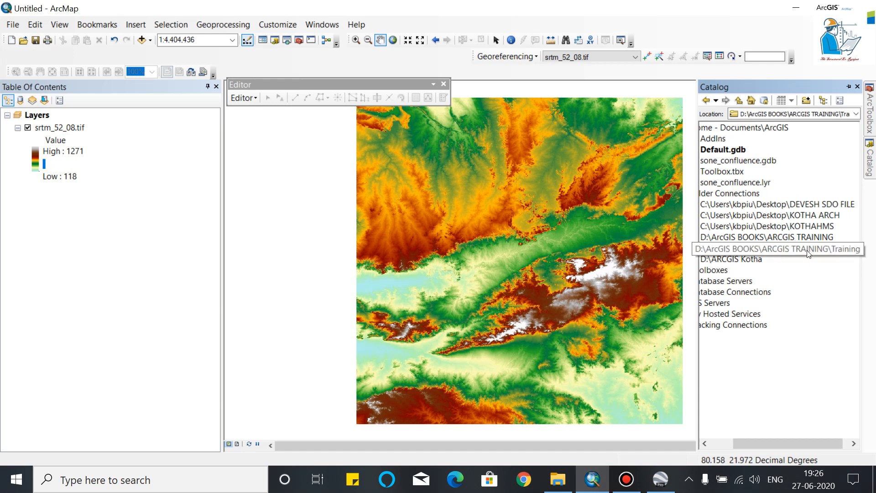
Start a new shapefile in the connected Training folder, named DAM POINT, with the feature type Point.
right_click(772, 251)
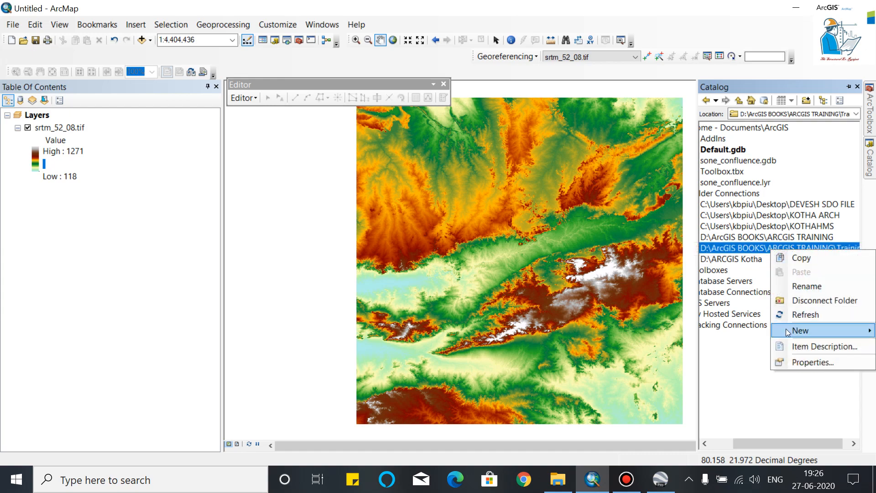
mouse_move(792, 332)
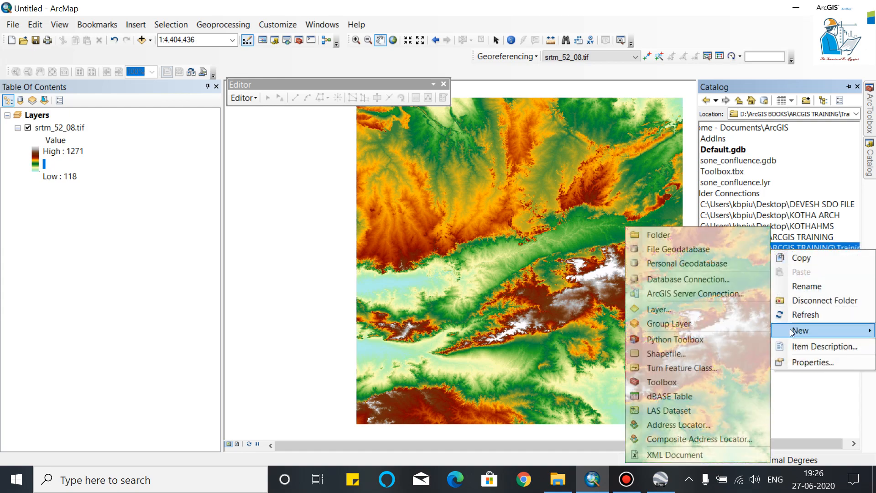
left_click(661, 354)
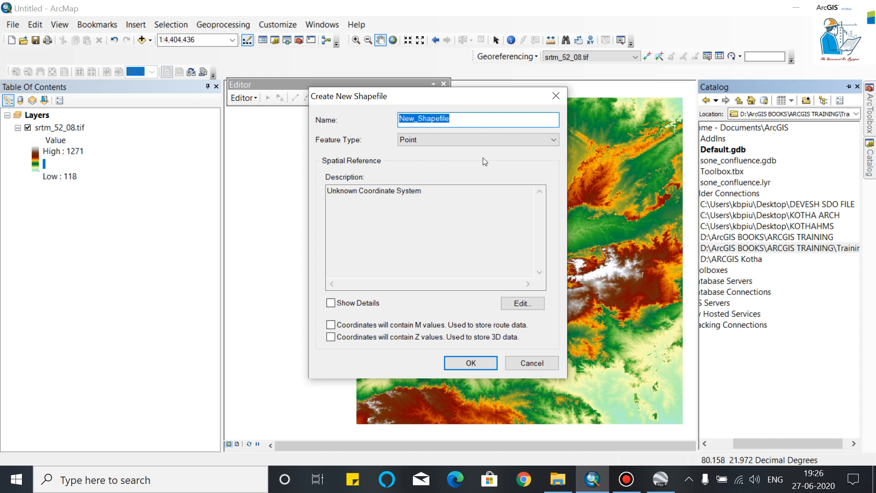
type("DAM POINT")
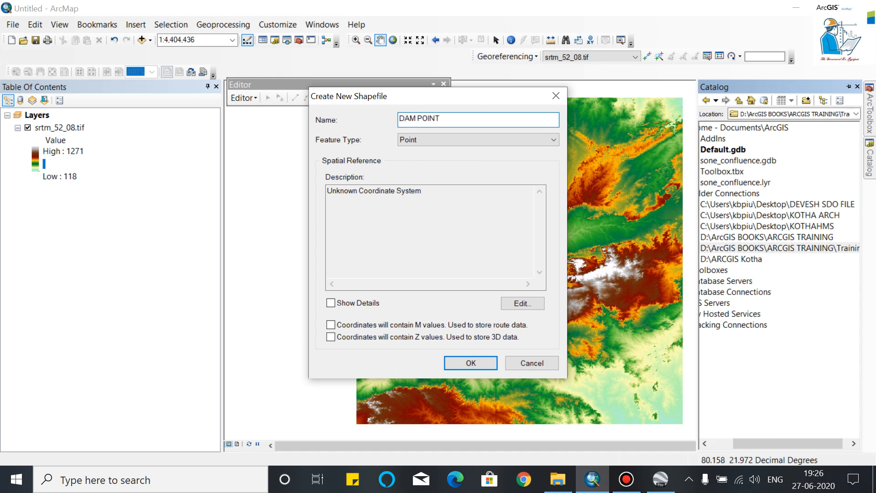
left_click(425, 139)
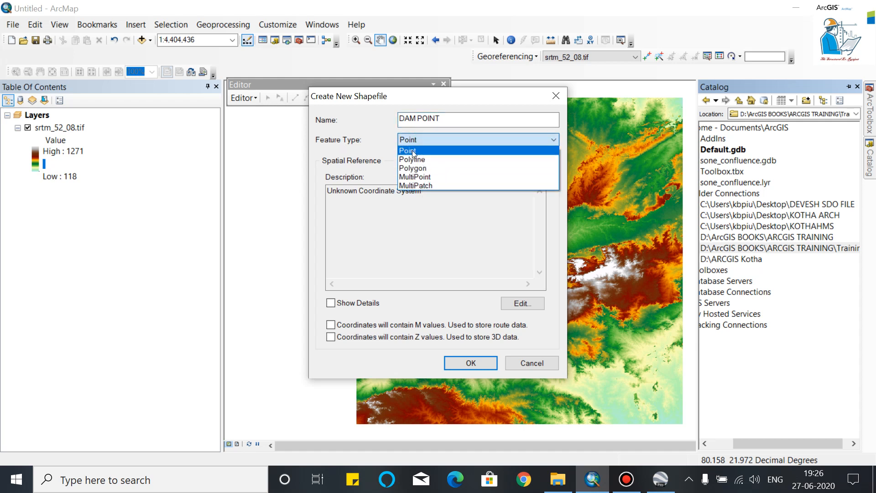
left_click(413, 152)
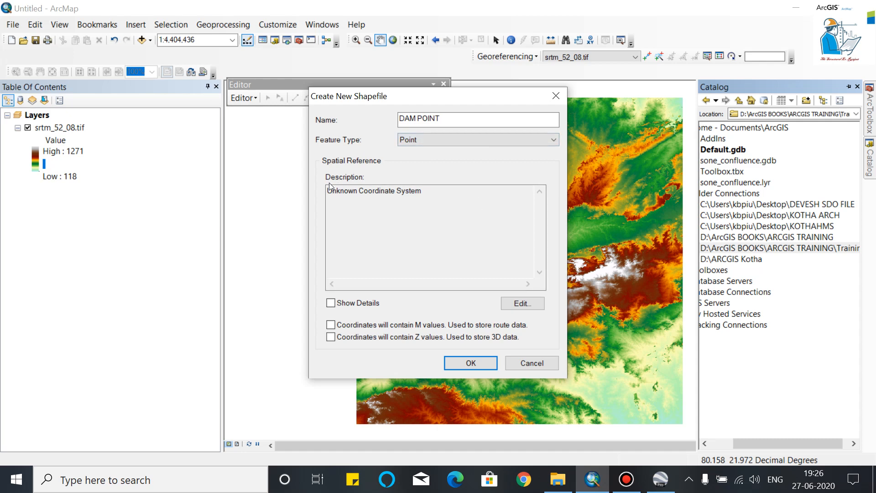
Choose WGS 1984 from the World geographic coordinate systems as the new shapefile's spatial reference.
left_click_drag(328, 189, 435, 191)
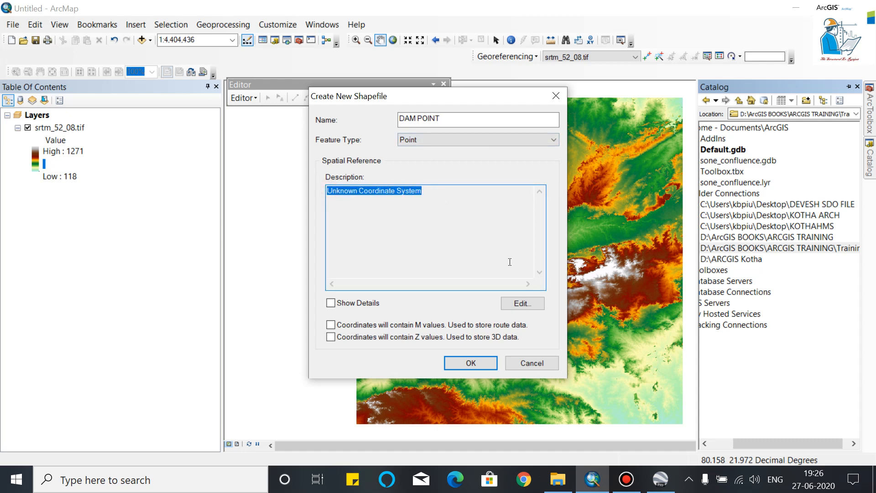
left_click(522, 304)
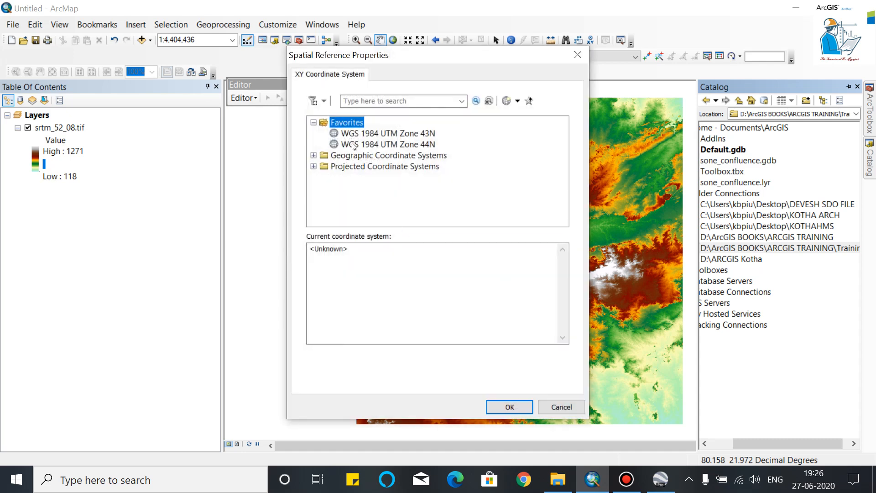
left_click(313, 155)
scroll(330, 211, "down", 3)
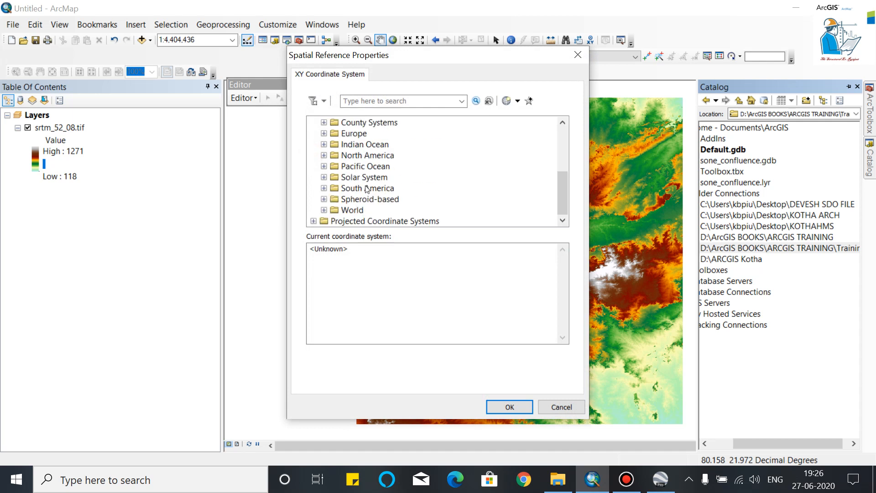
left_click(325, 210)
scroll(347, 200, "down", 5)
left_click(370, 210)
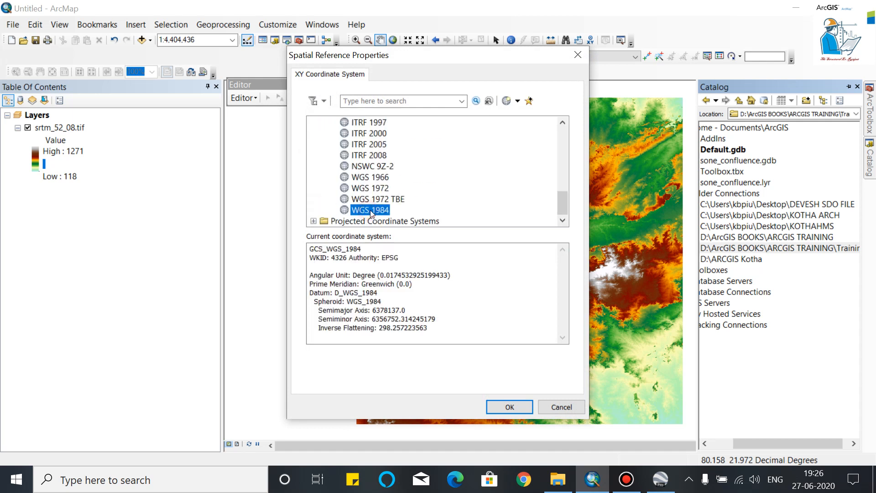
Add WGS 1984 to the favorite coordinate systems, accept it and show the full spatial reference details.
left_click(529, 100)
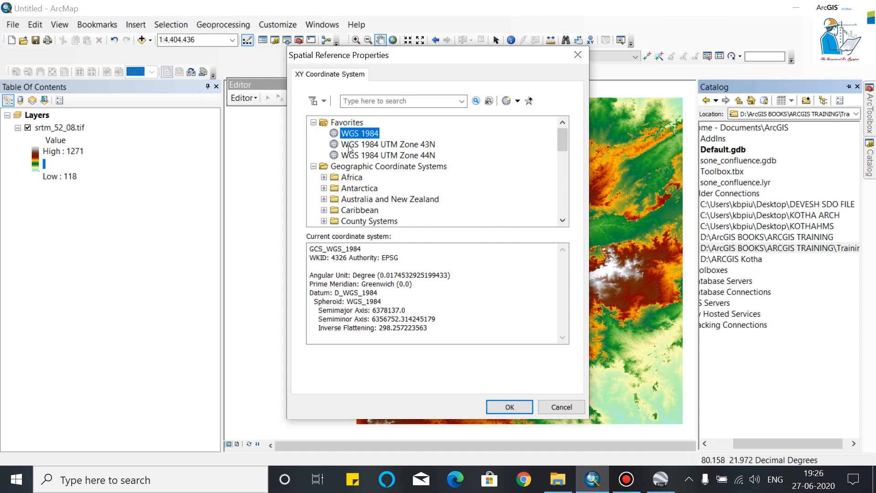
left_click(492, 406)
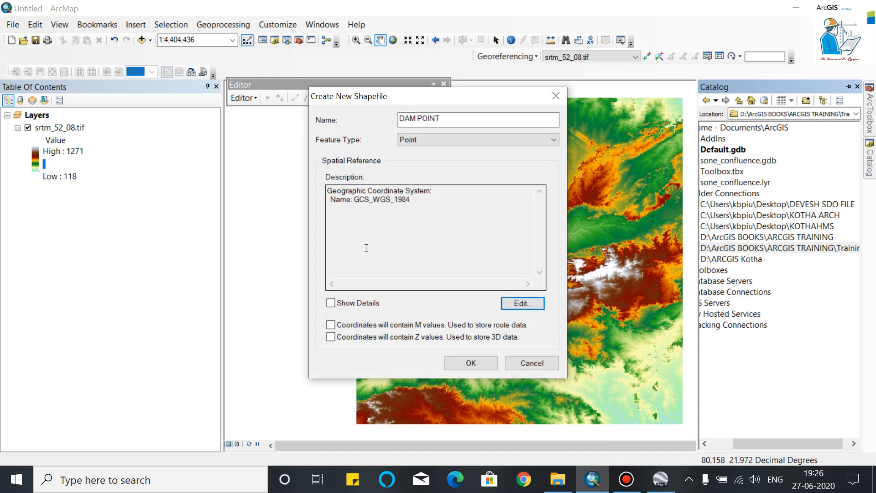
left_click(331, 303)
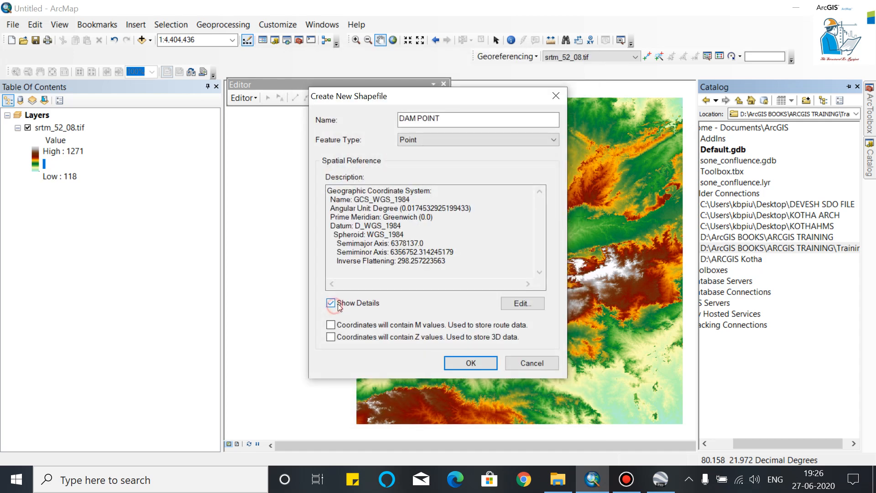
Create the DAM POINT shapefile with the chosen settings.
left_click(470, 362)
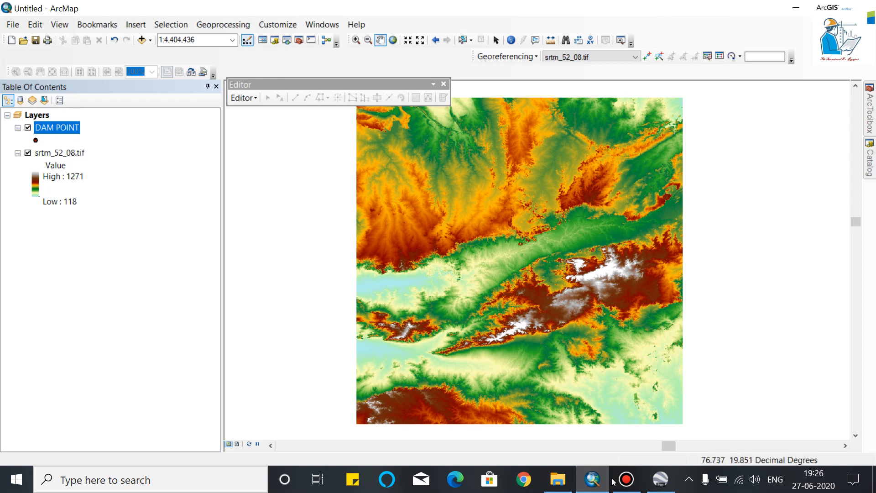
Switch to Google Earth Pro and place a new placemark on the river beside Kotha, at about 198795 m E, 2662728 m N.
left_click(658, 488)
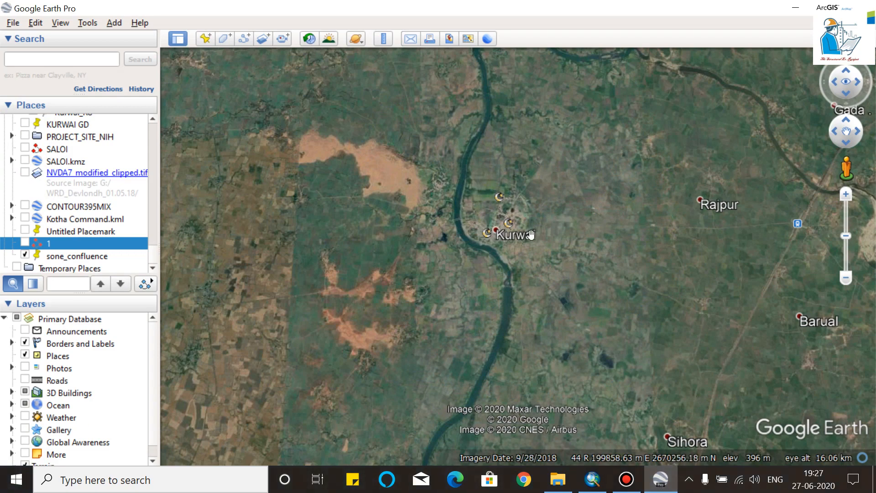
scroll(529, 234, "down", 2)
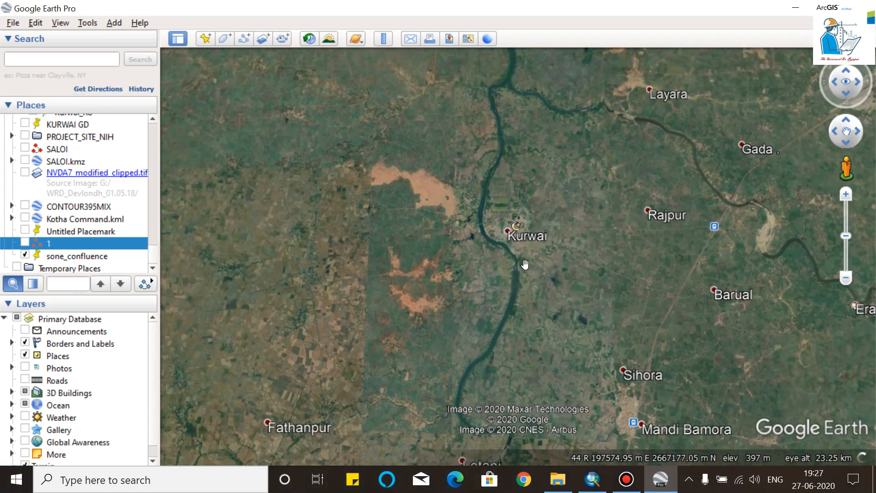
left_click_drag(502, 382, 495, 350)
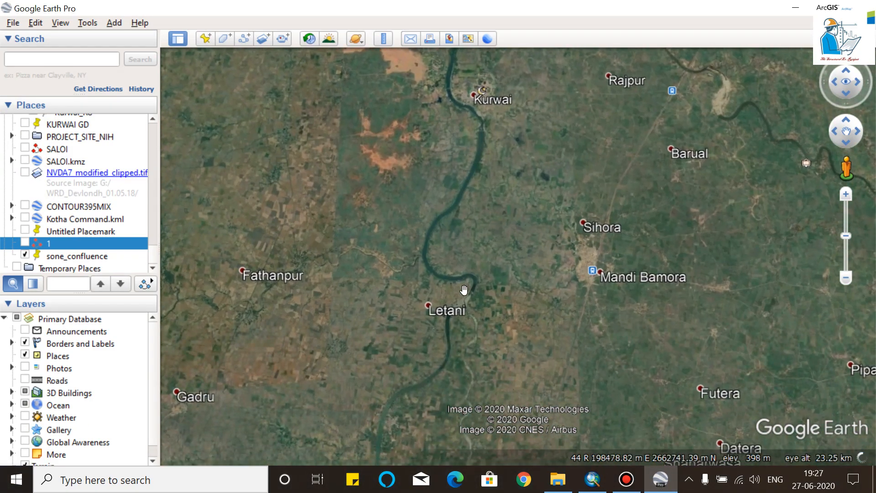
scroll(479, 285, "down", 2)
scroll(479, 287, "up", 2)
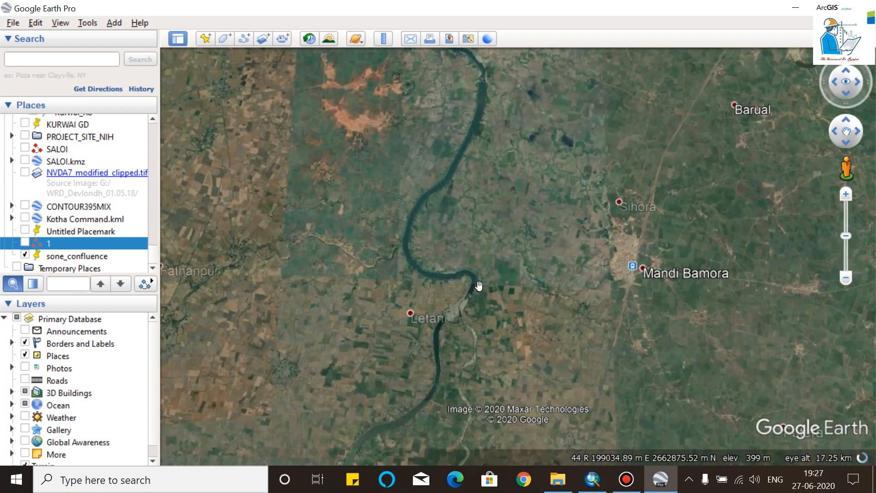
scroll(461, 290, "up", 2)
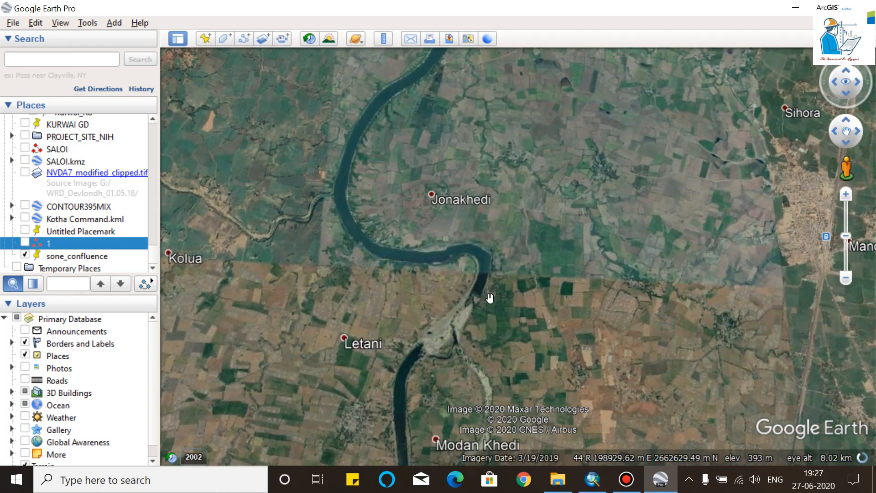
scroll(483, 340, "up", 1)
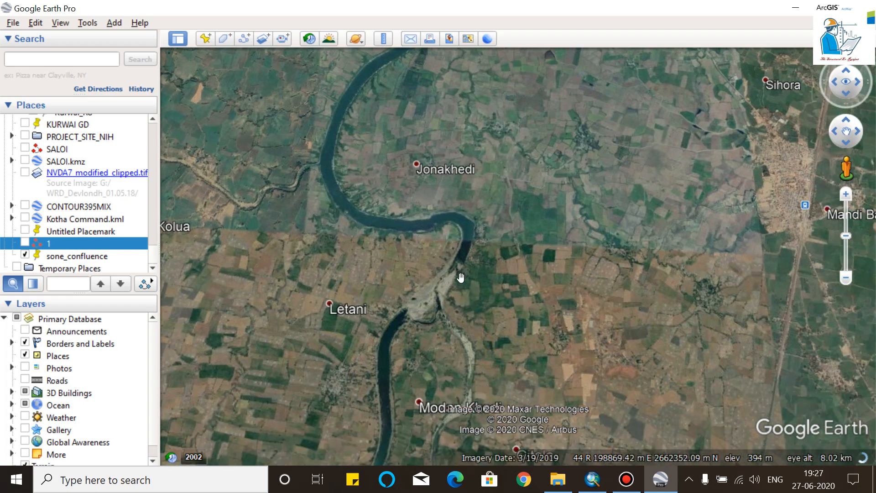
scroll(456, 255, "up", 2)
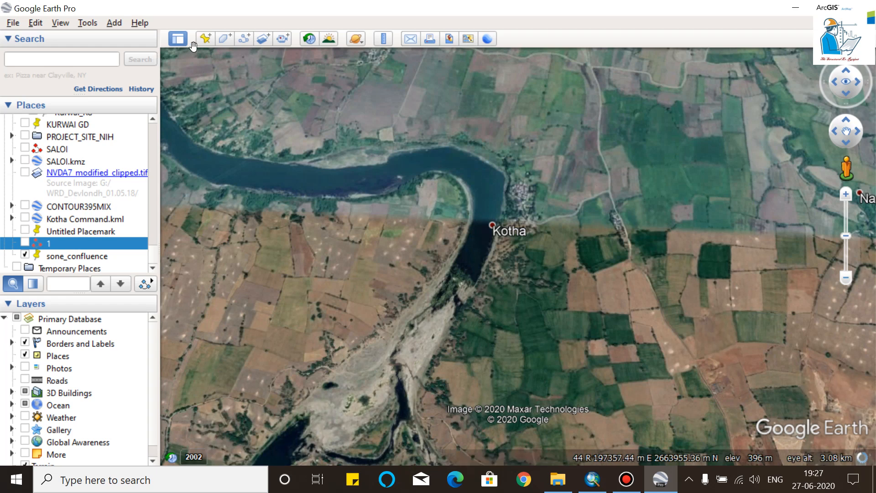
left_click(207, 39)
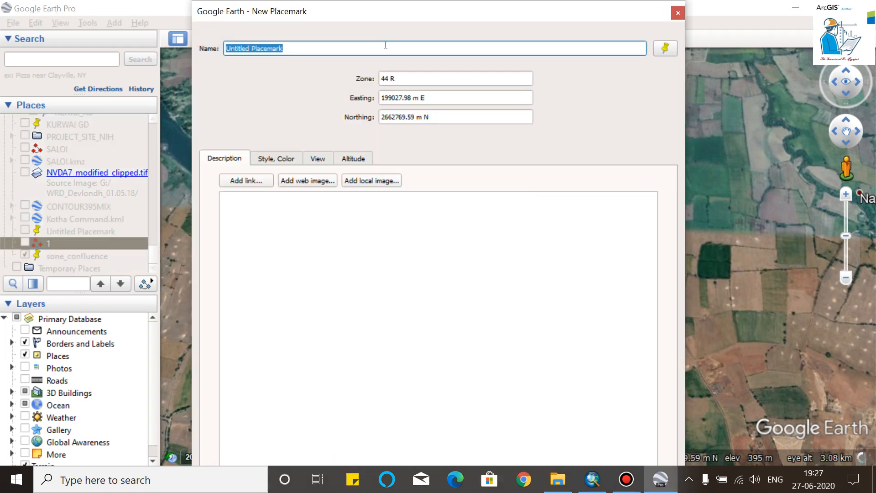
left_click_drag(401, 14, 202, 63)
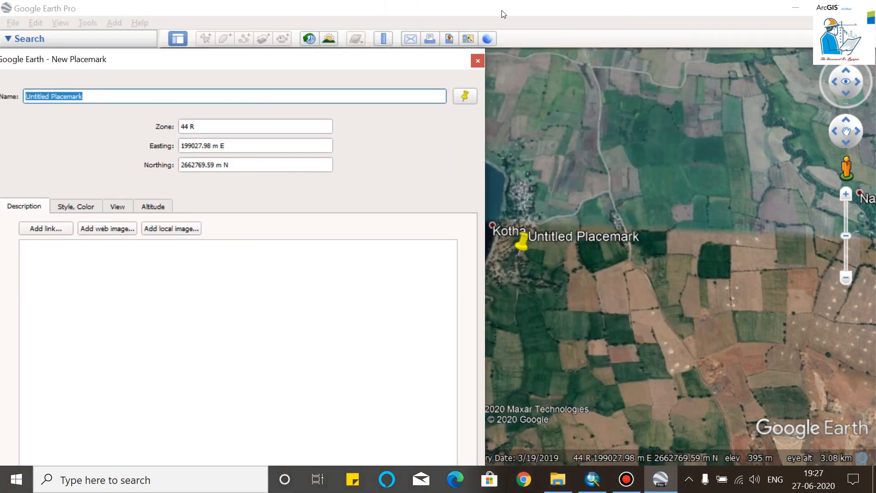
left_click_drag(395, 68, 738, 348)
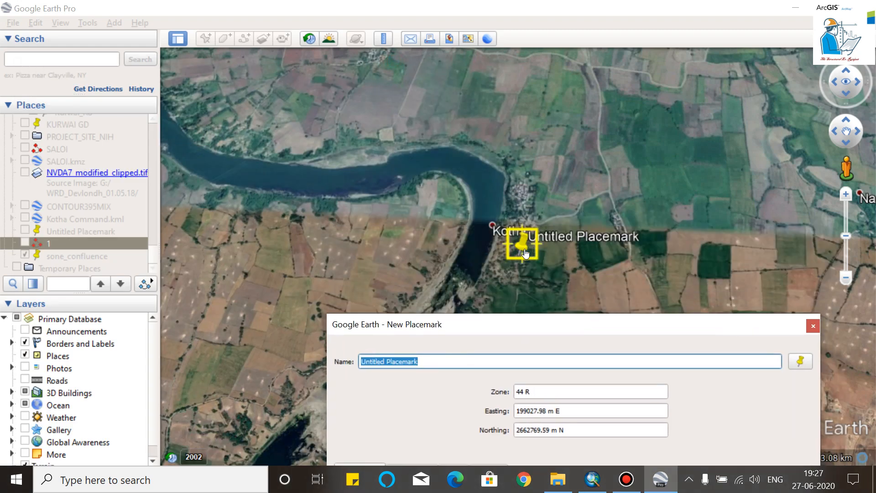
left_click_drag(522, 256, 470, 272)
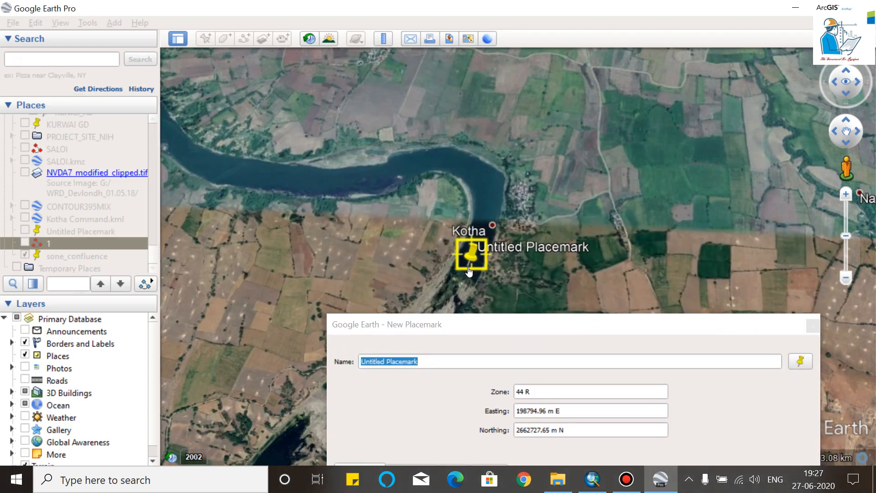
Name the new placemark DAm point and accept it.
left_click_drag(520, 324, 510, 99)
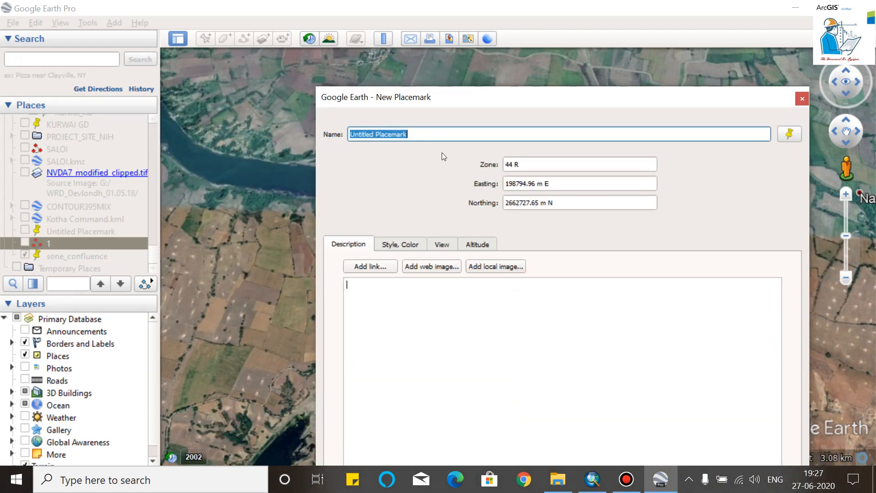
type("DA")
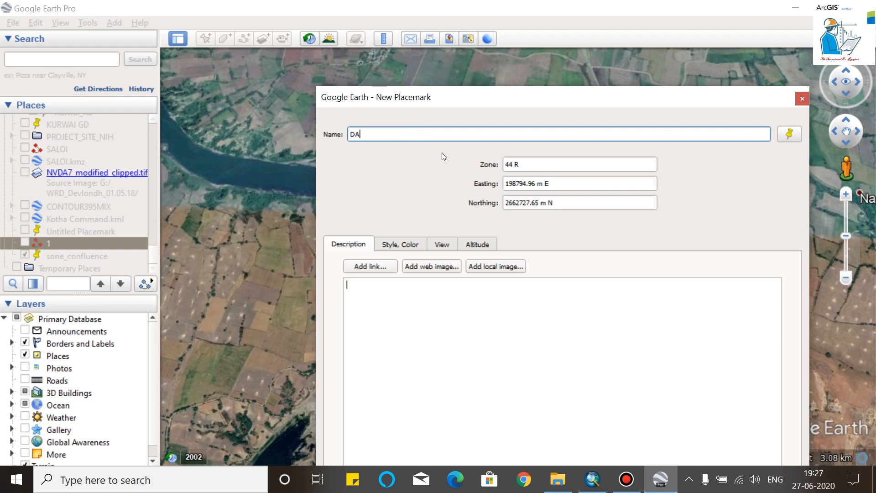
type("m pointr")
key("BackSpace")
left_click_drag(506, 101, 488, 11)
left_click(433, 229)
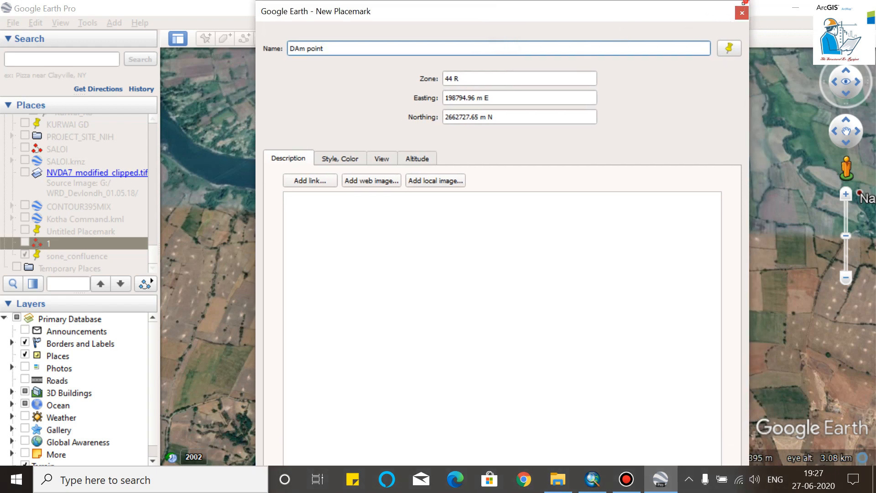
left_click_drag(744, 2, 547, 125)
left_click_drag(475, 114, 482, 36)
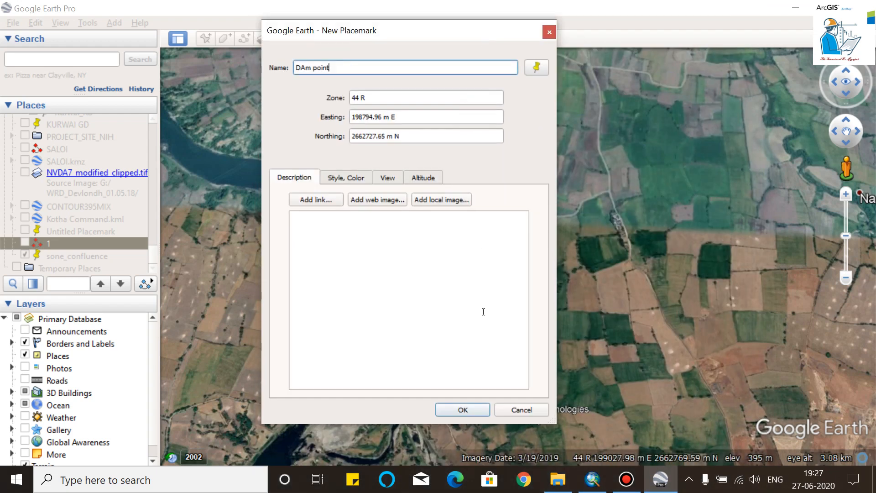
left_click(462, 410)
Save the DAm point placemark as a KMZ file in the ARCGIS TRAINING\Training folder.
right_click(63, 269)
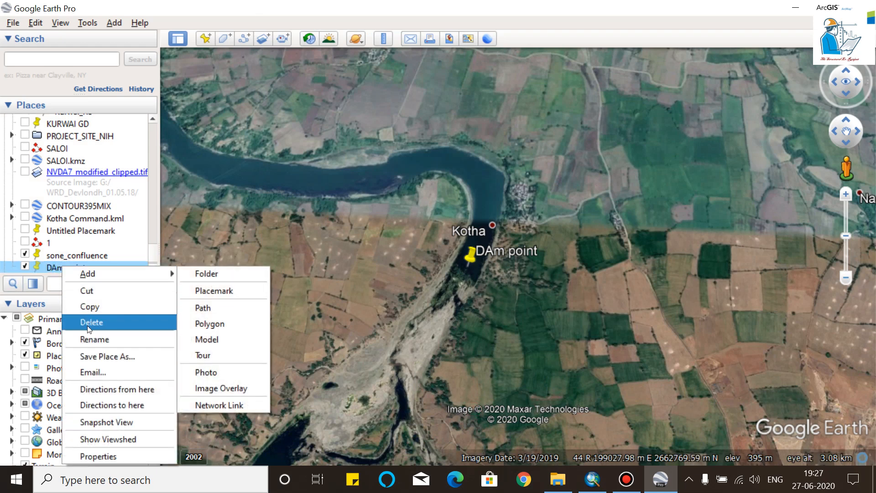
left_click(102, 356)
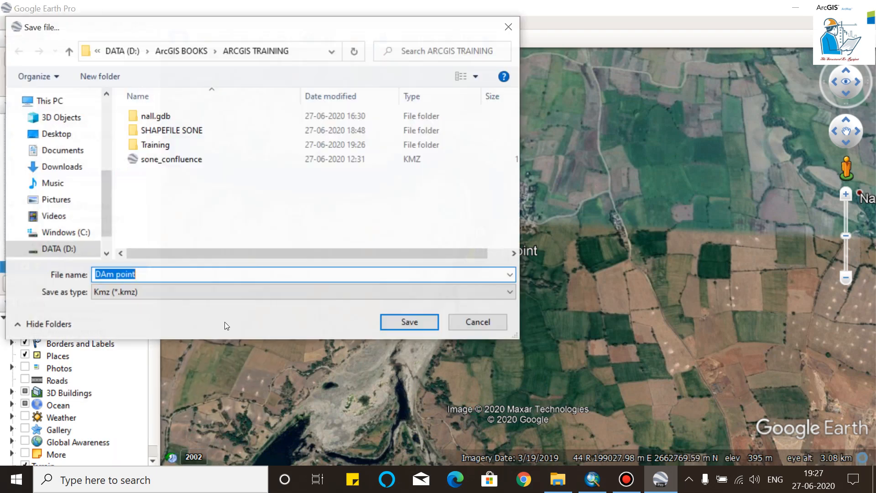
scroll(68, 201, "up", 5)
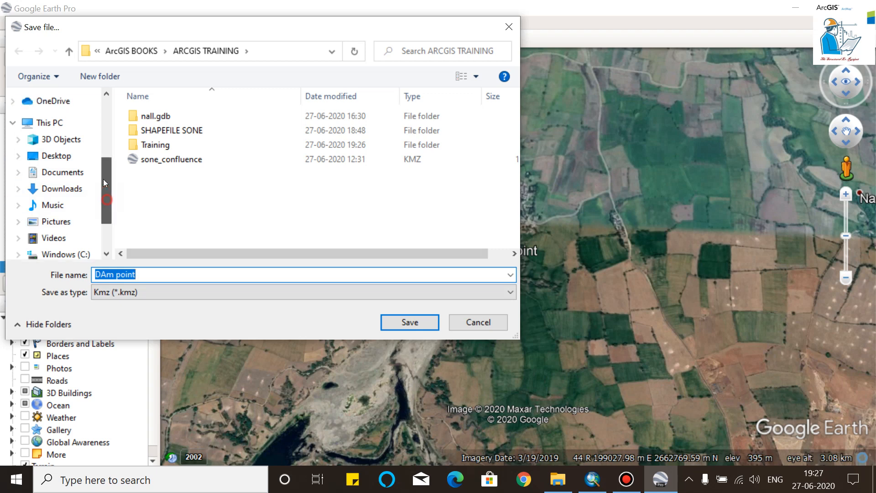
double_click(155, 145)
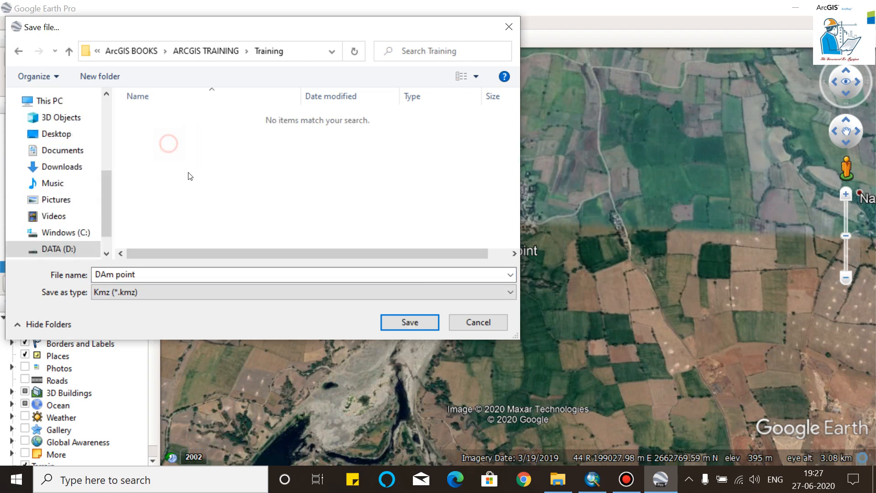
left_click(164, 275)
left_click(410, 322)
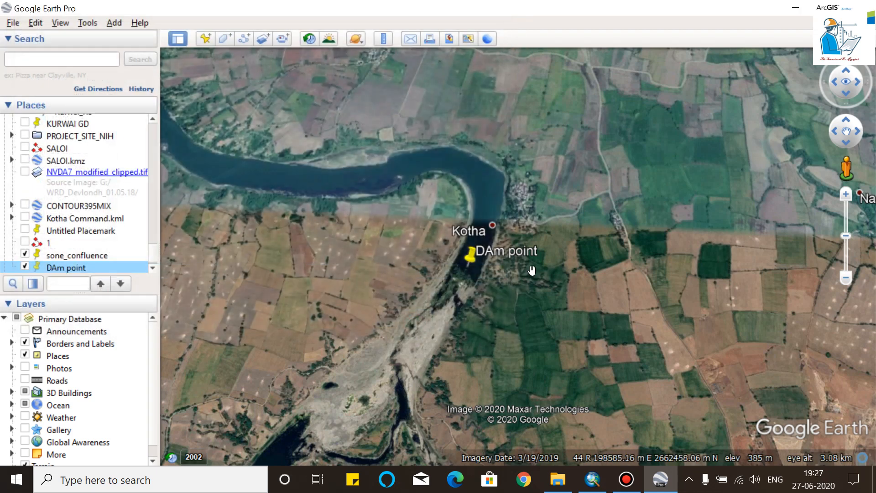
Return to ArcMap and convert DAm point.kmz with the KML To Layer tool, keeping the Documents\ArcGIS output location and the name DAm point.
left_click(794, 8)
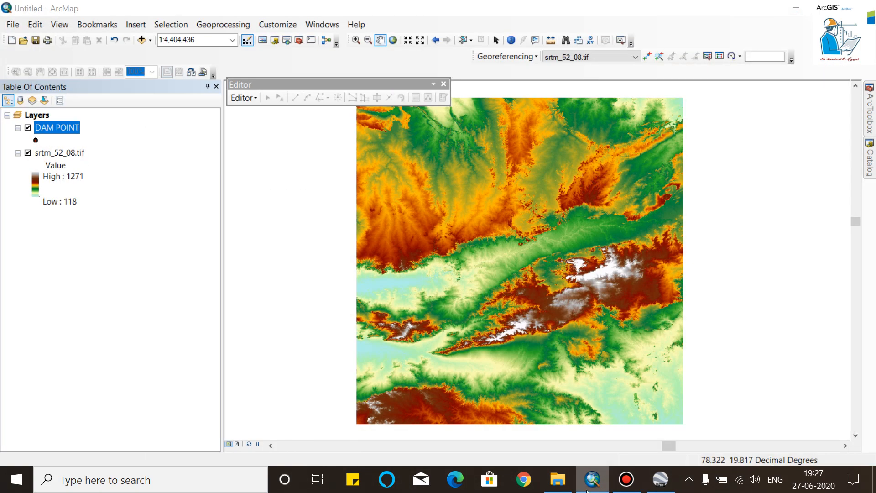
left_click(564, 488)
left_click(564, 488)
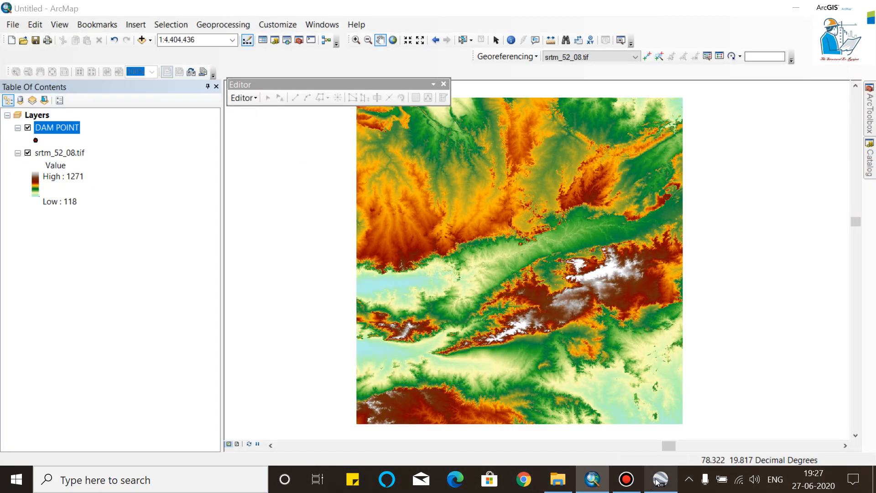
left_click(870, 117)
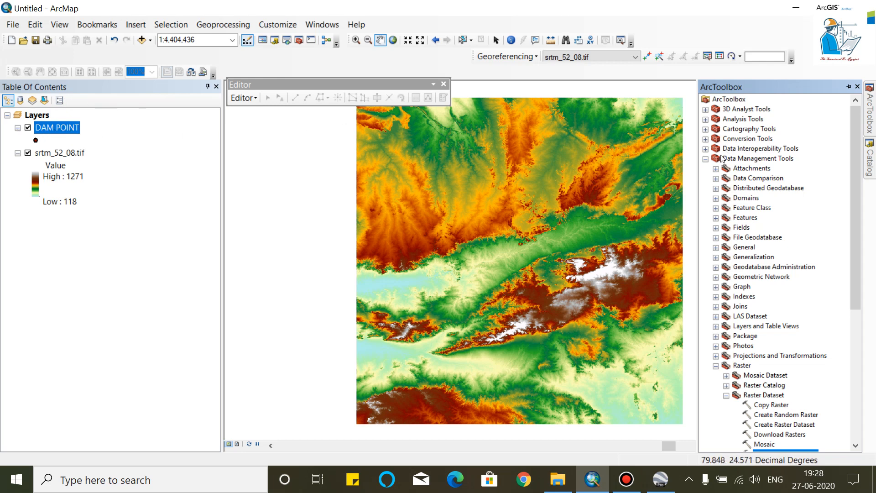
left_click(705, 139)
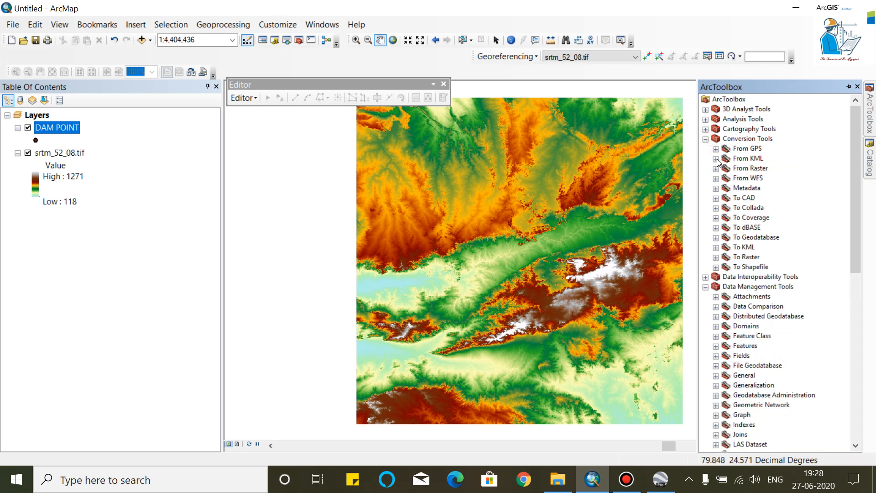
left_click(716, 158)
double_click(759, 168)
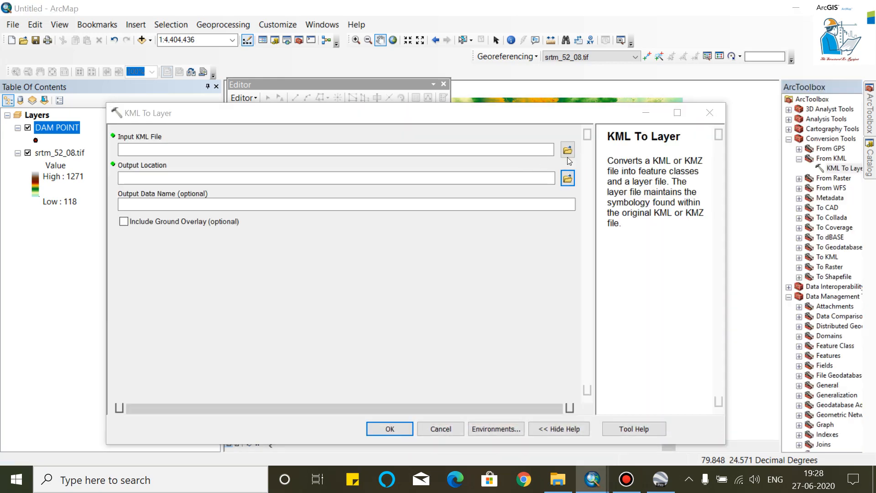
left_click(567, 150)
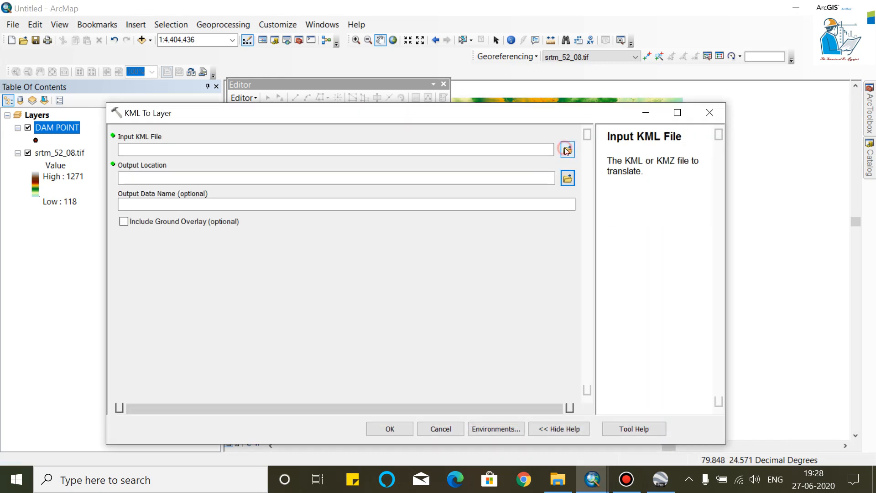
left_click(324, 200)
double_click(324, 199)
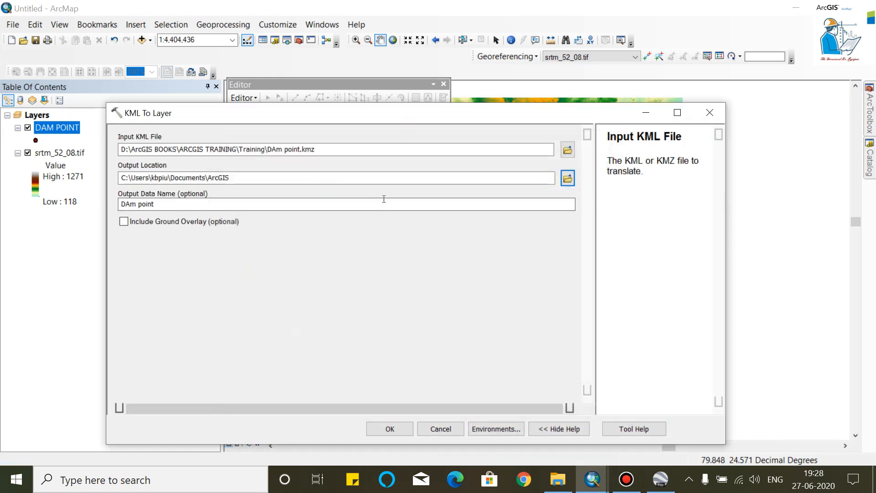
left_click(383, 426)
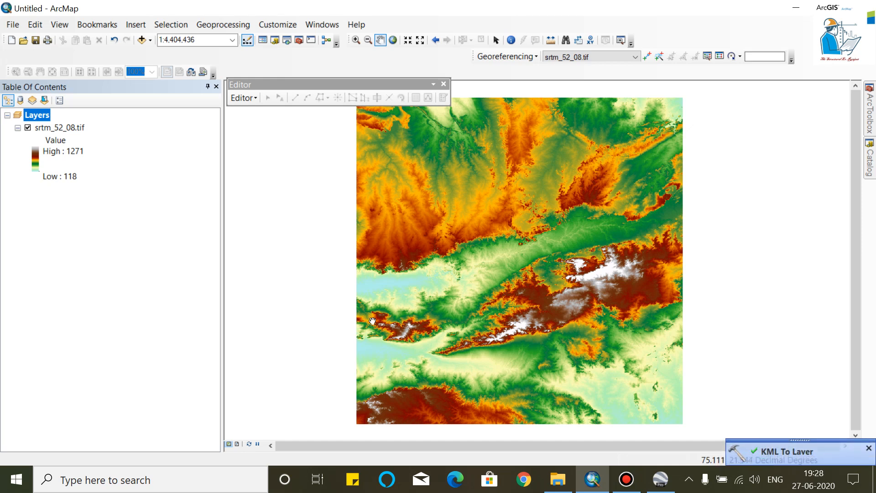
List the layers by source and add DAM POINT.shp from the Training folder to the map.
left_click(20, 100)
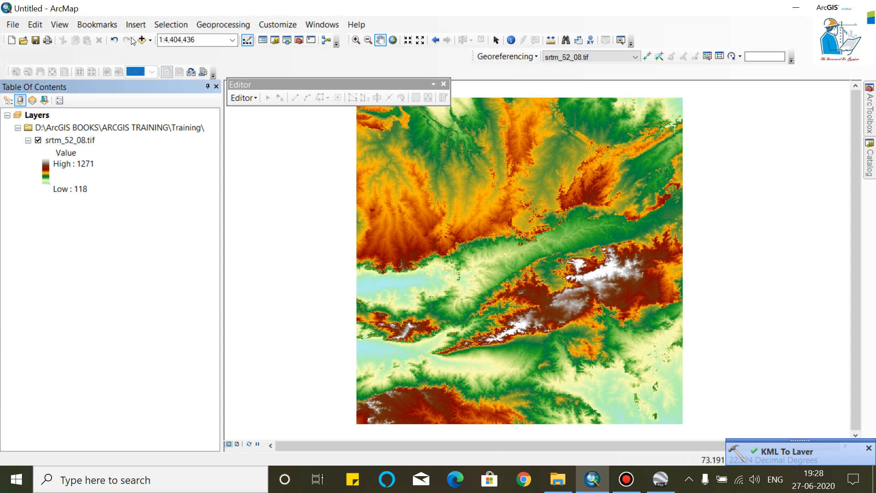
left_click(142, 39)
double_click(335, 166)
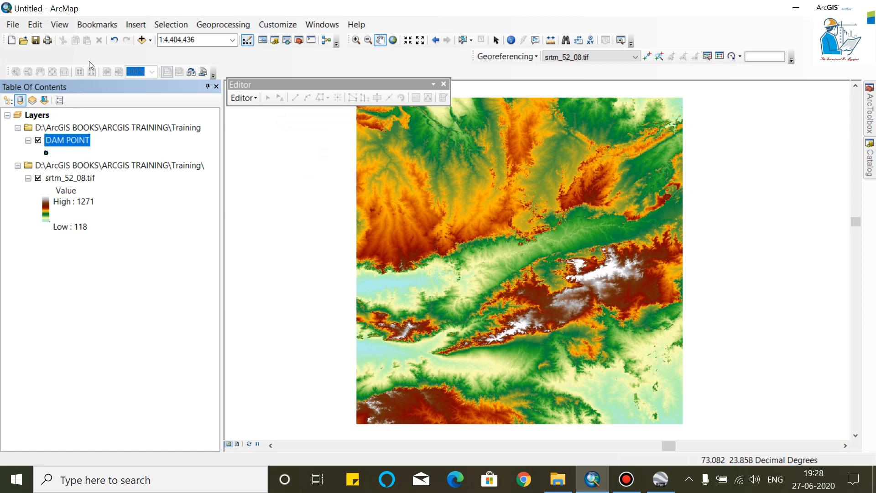
left_click(142, 40)
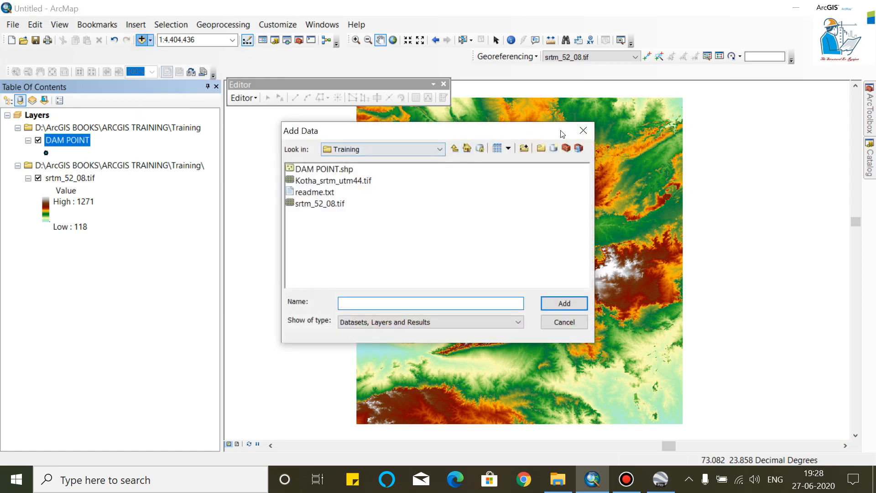
left_click(581, 131)
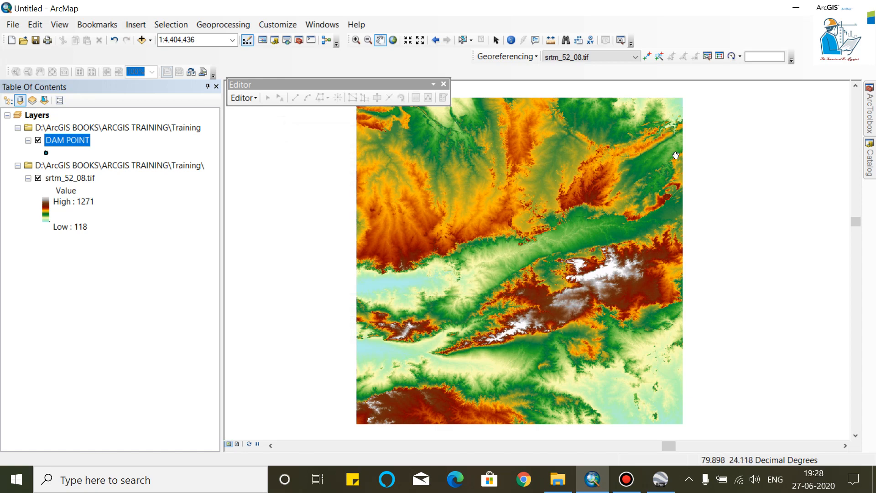
Convert DAm point.kmz with the KML To Layer tool, keeping the Documents\ArcGIS output location and naming the output DAmline.
left_click(872, 122)
double_click(775, 168)
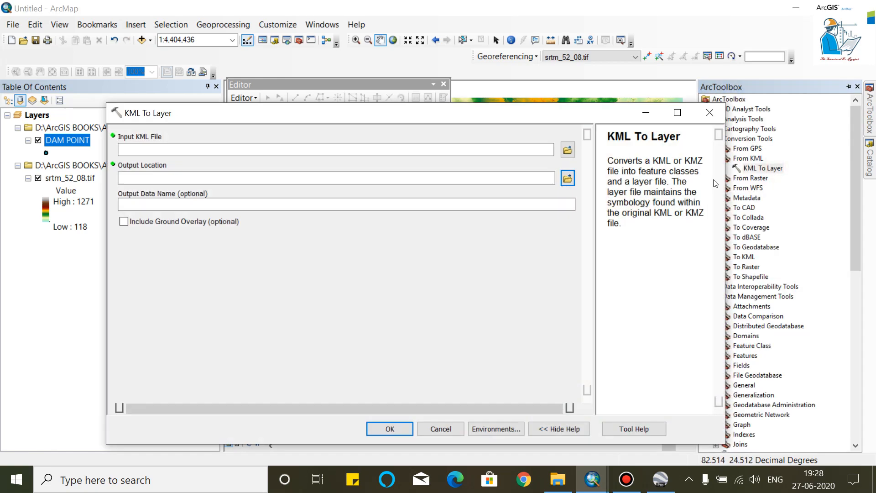
left_click(573, 152)
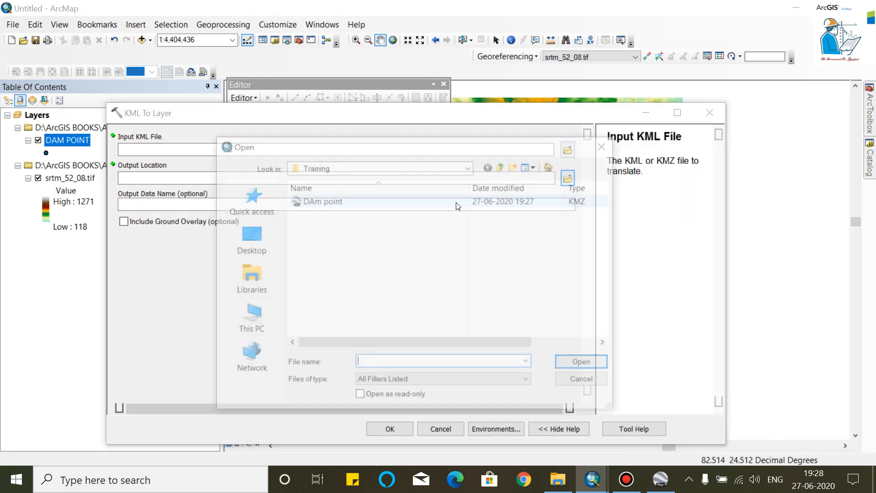
double_click(334, 201)
left_click(202, 208)
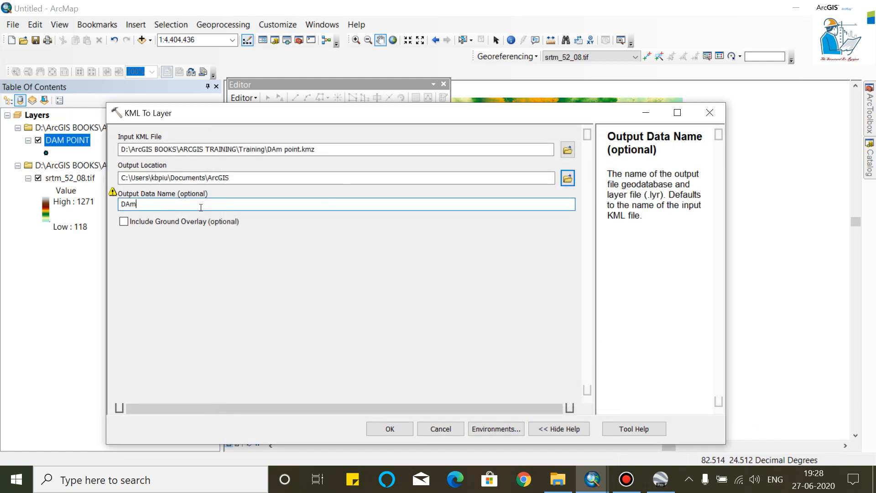
type("line")
left_click(275, 176)
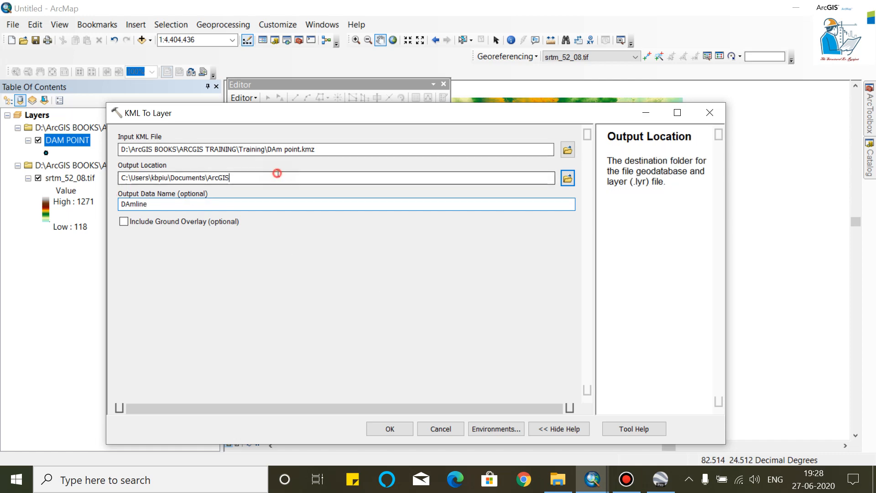
left_click(395, 429)
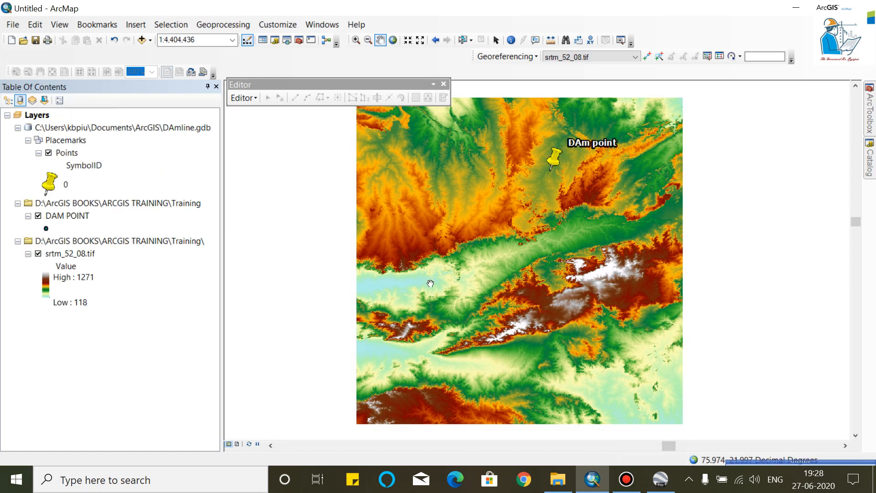
Examine where the DAm point placemark lies relative to the river channel in the srtm_52_08.tif raster.
scroll(556, 170, "up", 5)
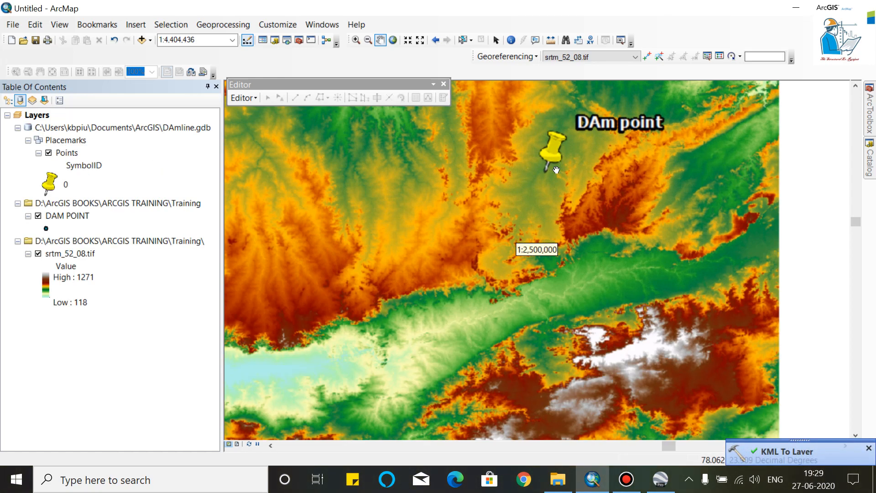
scroll(547, 158, "up", 4)
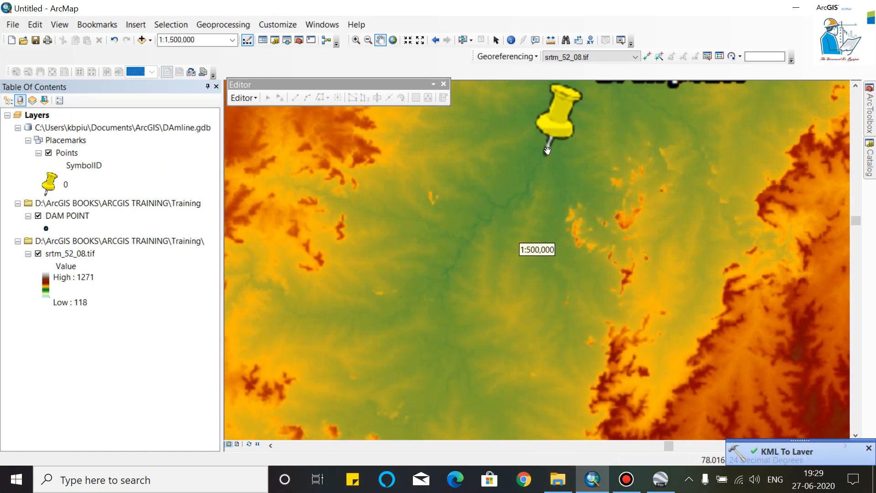
scroll(559, 129, "up", 3)
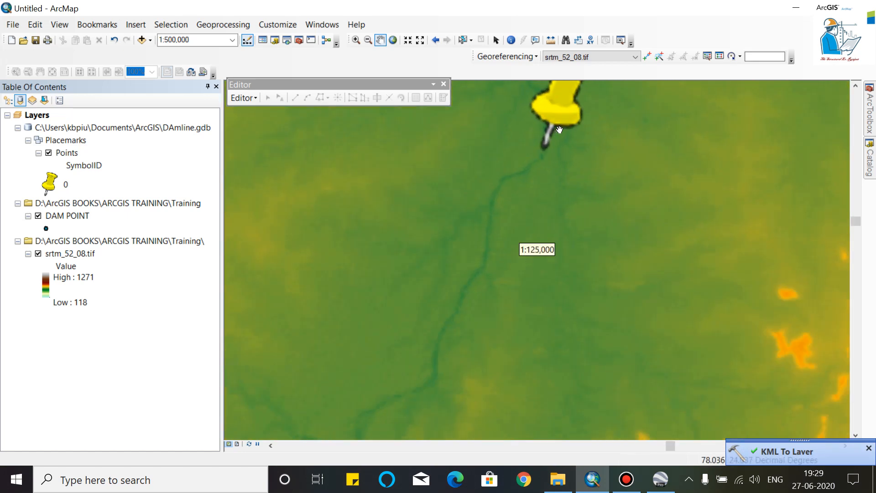
left_click_drag(557, 151, 524, 244)
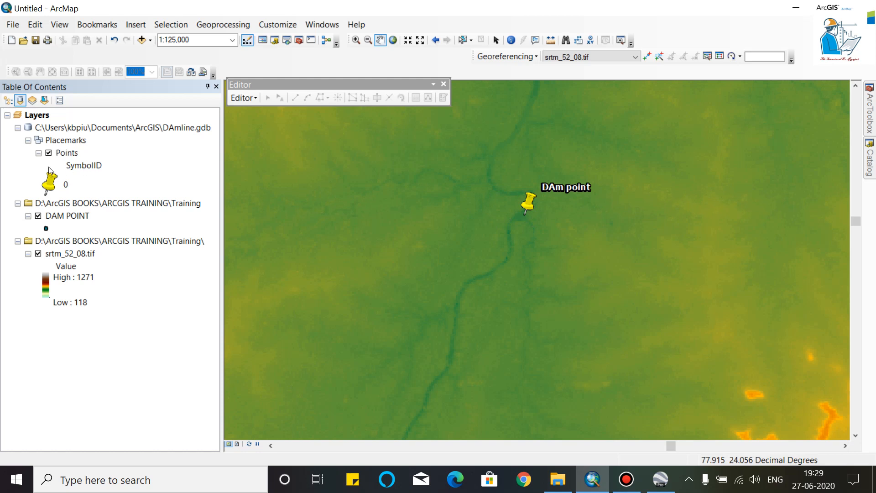
left_click(63, 219)
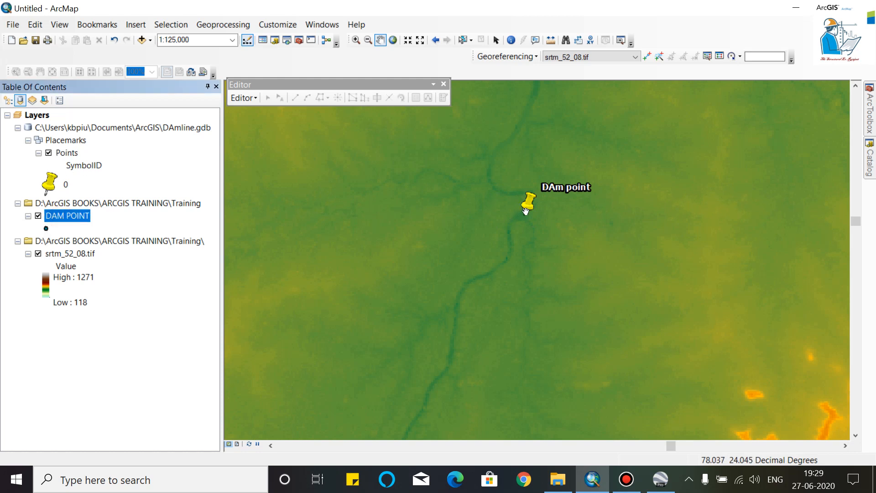
scroll(526, 218, "up", 3)
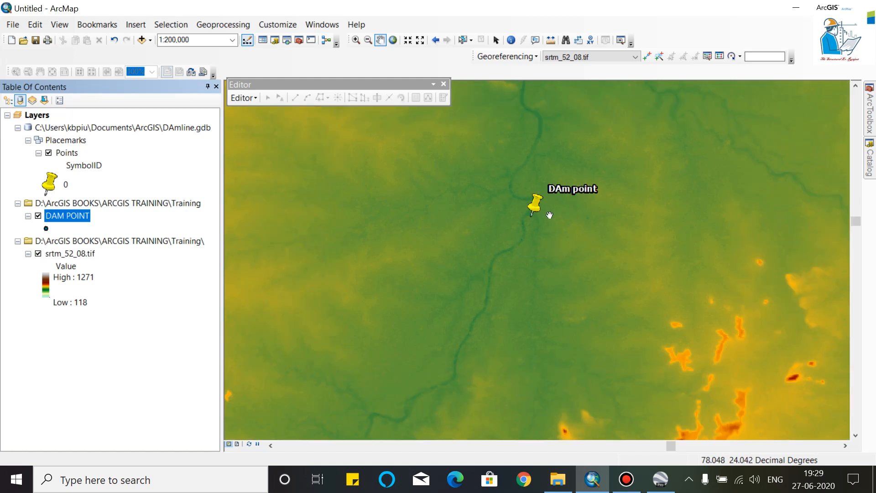
scroll(547, 210, "up", 4)
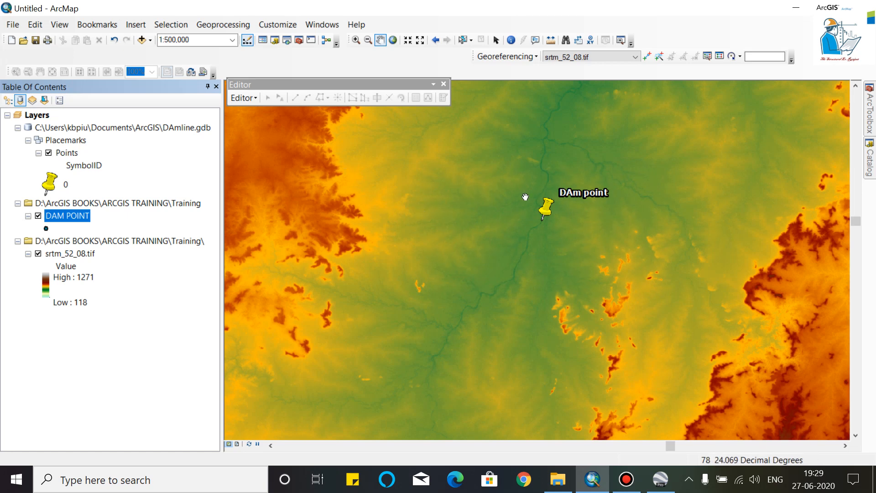
scroll(525, 197, "up", 2)
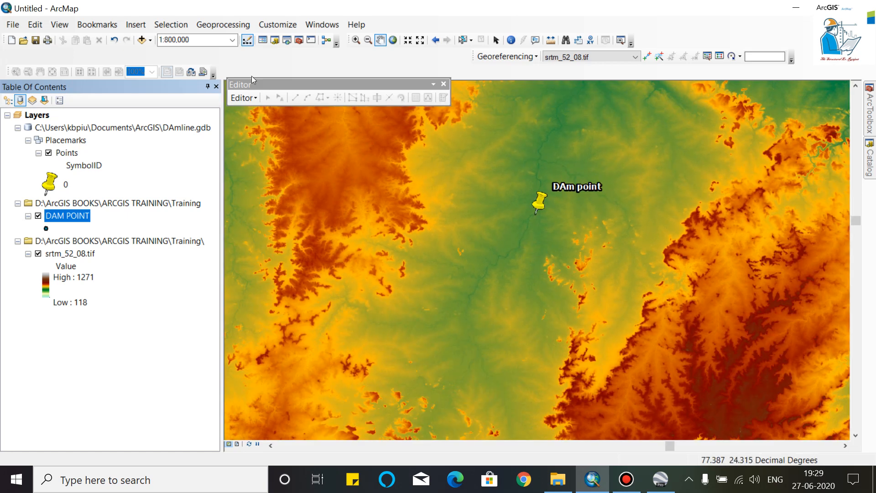
Search the local tools for clip and open the Clip (Data Management) tool.
left_click(212, 25)
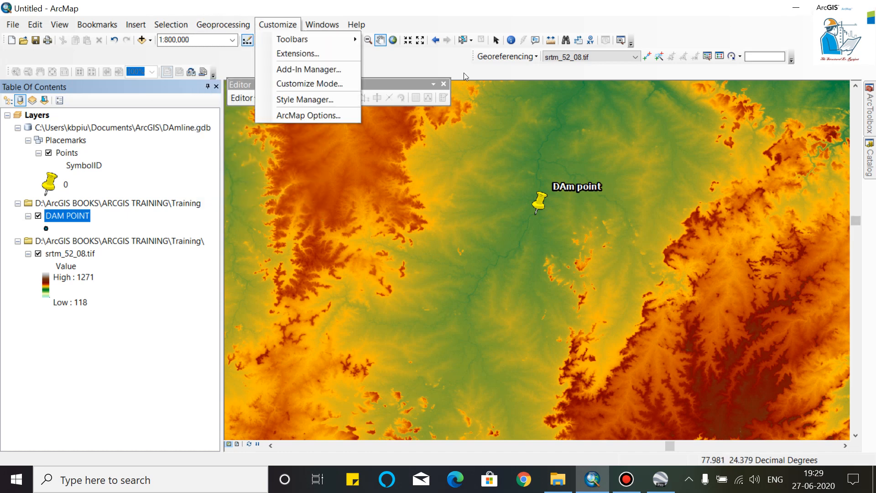
mouse_move(328, 20)
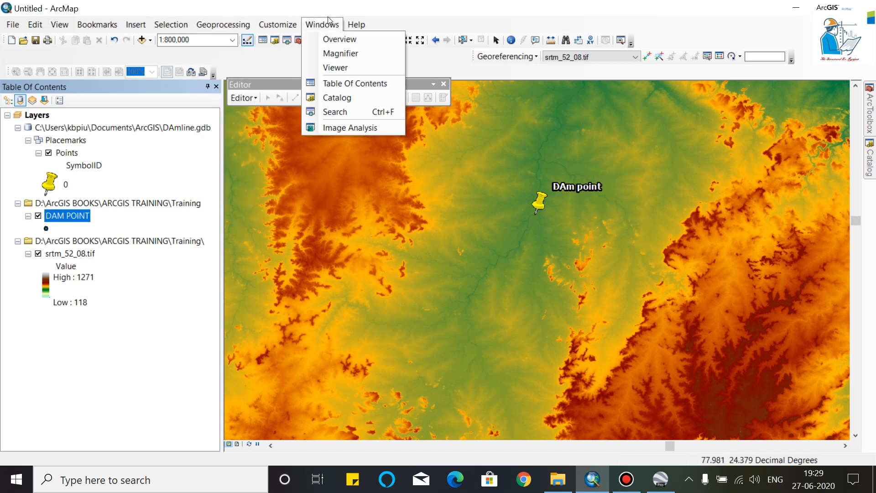
left_click(335, 111)
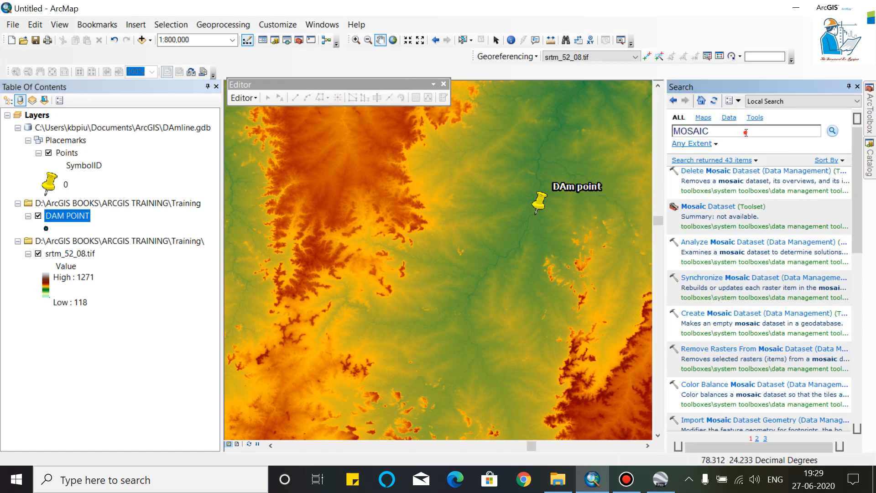
left_click(745, 132)
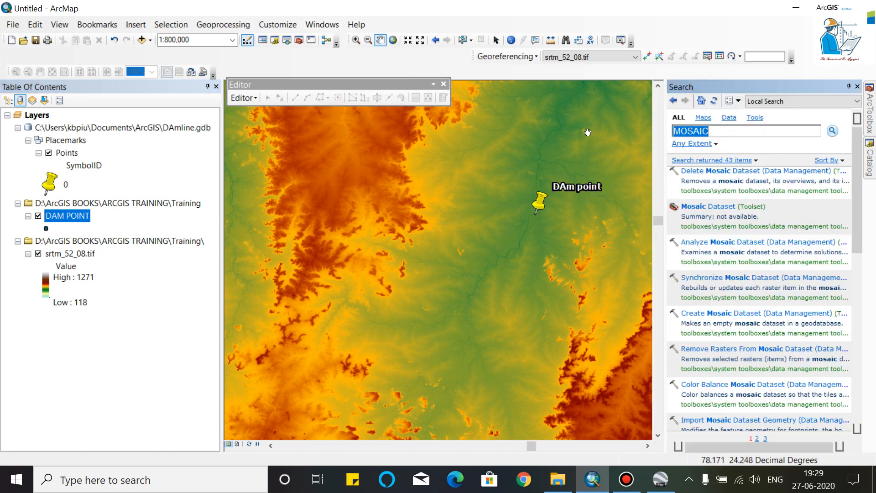
type("clip")
key("Return")
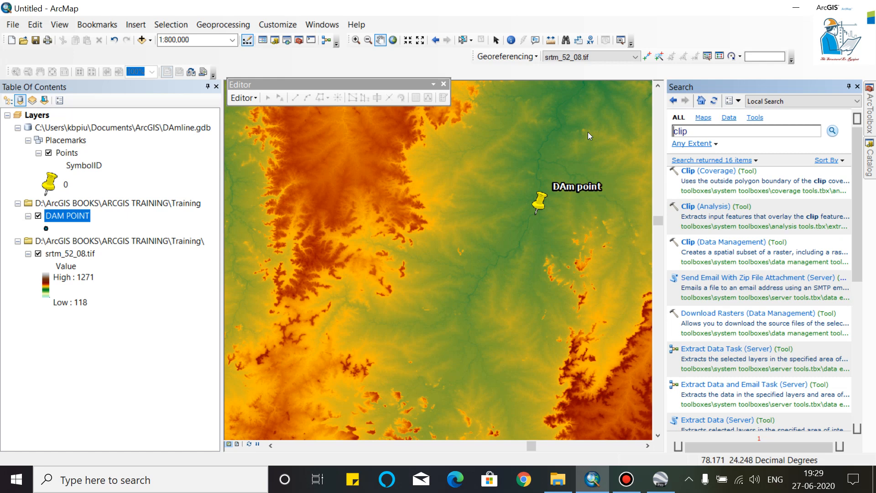
left_click(710, 240)
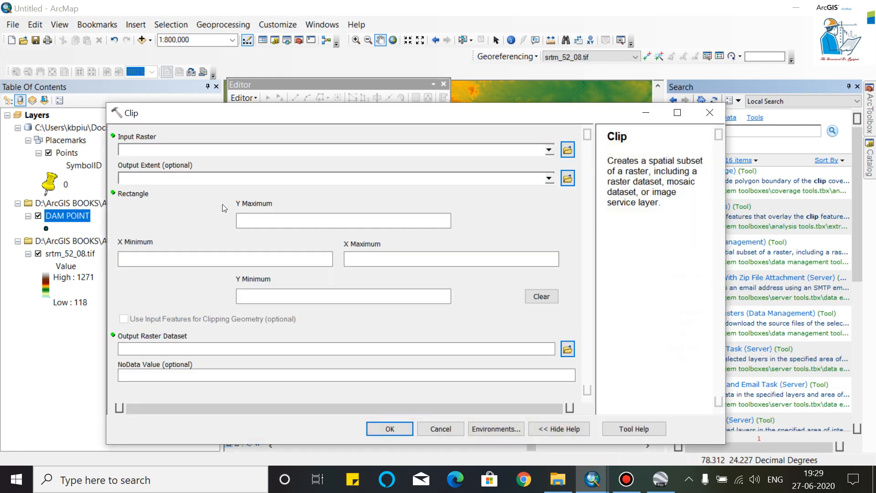
Clip srtm_52_08.tif using its own extent, keeping srtm_52_08_Clip in Default.gdb as the output, and hide the original raster.
left_click(550, 151)
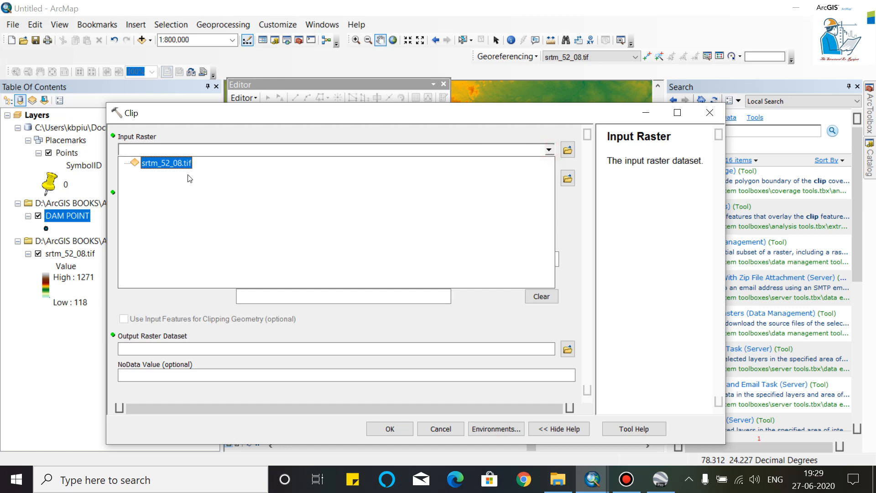
left_click(173, 164)
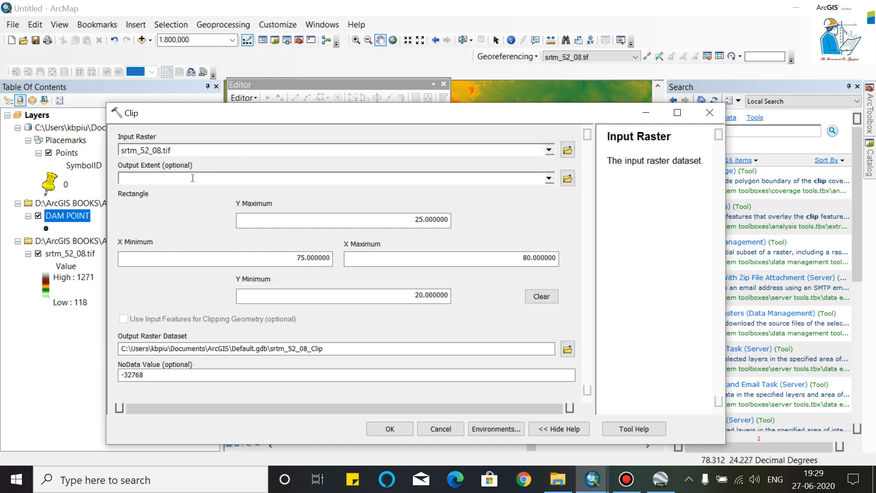
left_click(549, 178)
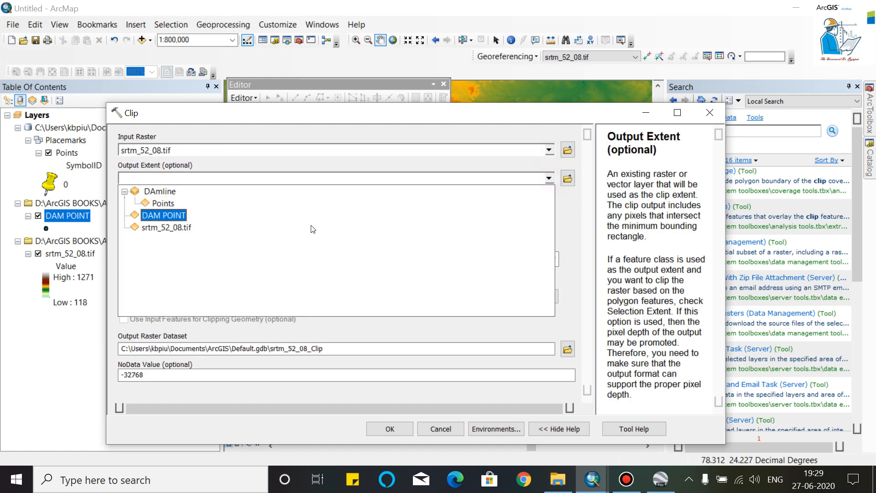
left_click(180, 228)
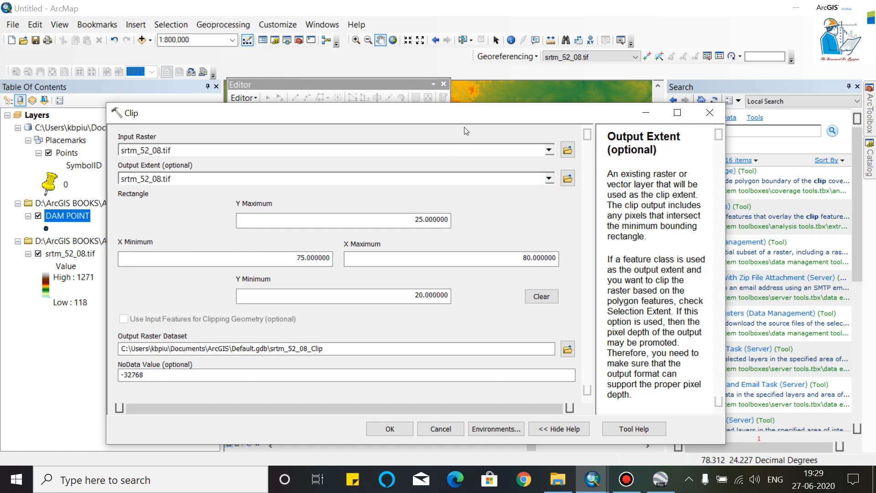
left_click_drag(466, 114, 513, 53)
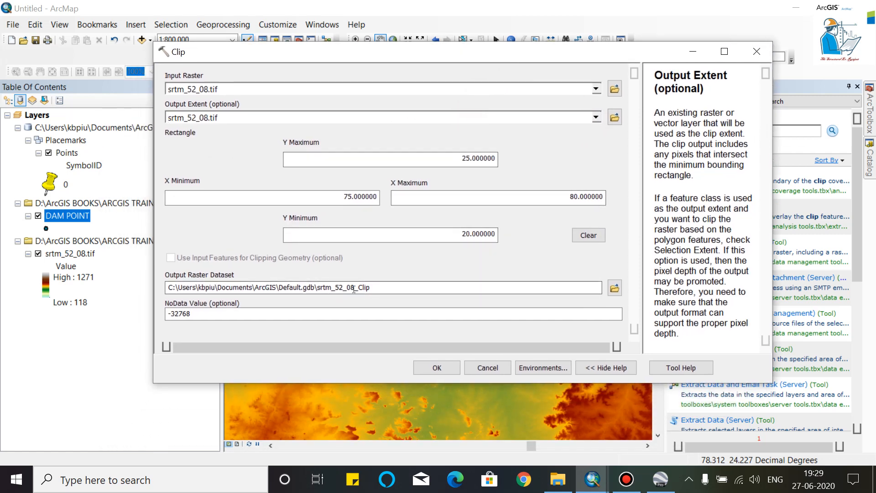
left_click(338, 287)
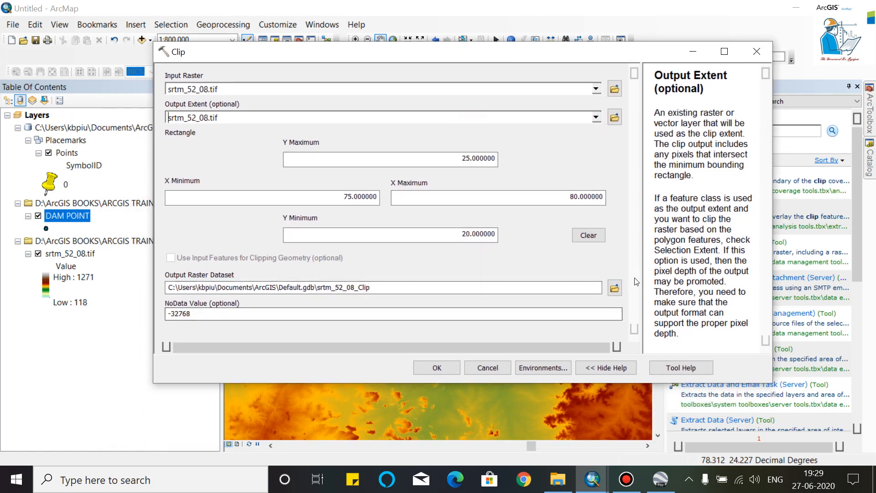
left_click(634, 77)
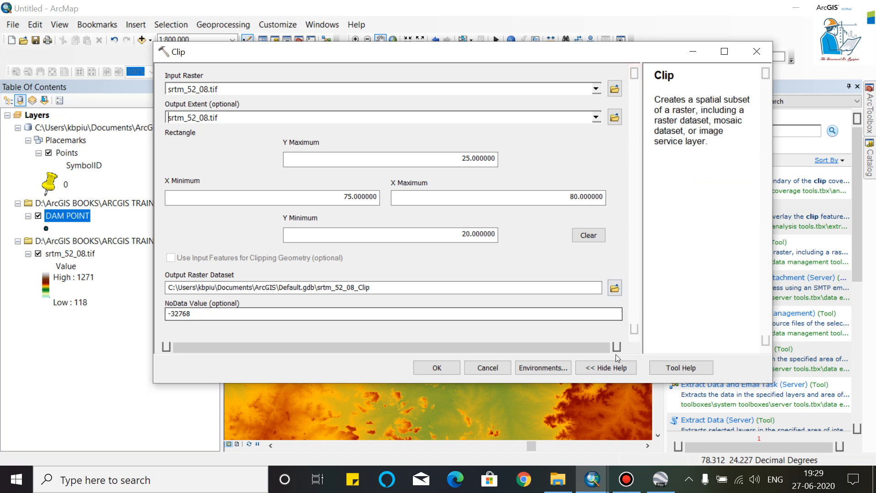
left_click(633, 325)
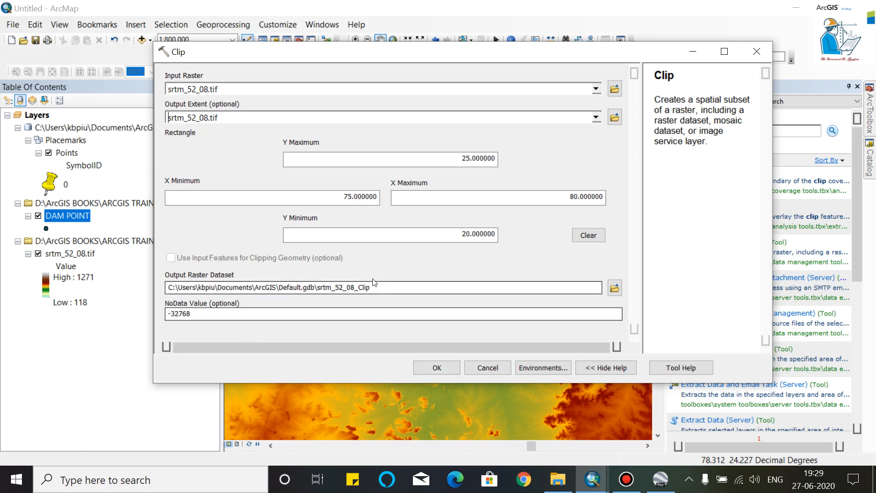
left_click(437, 369)
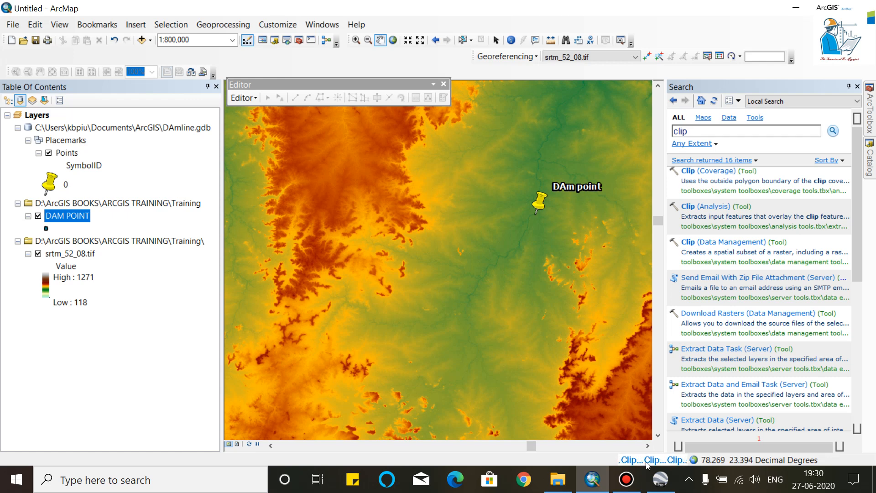
scroll(494, 268, "down", 2)
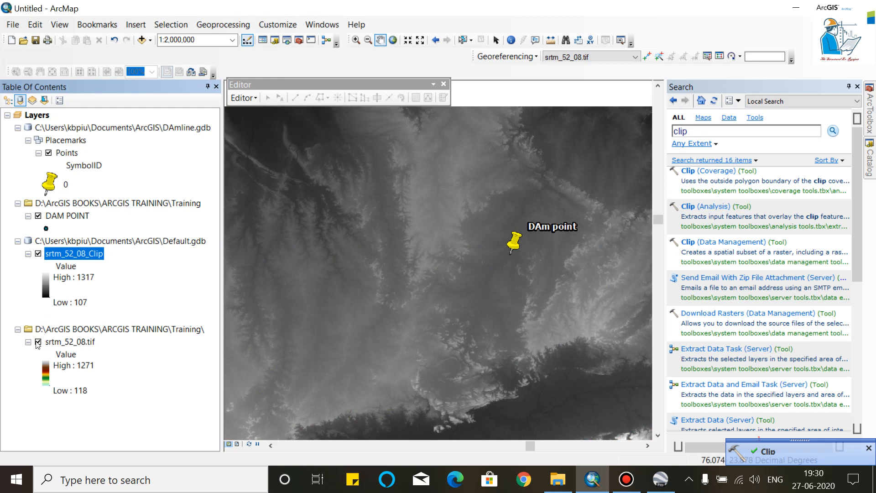
left_click(38, 342)
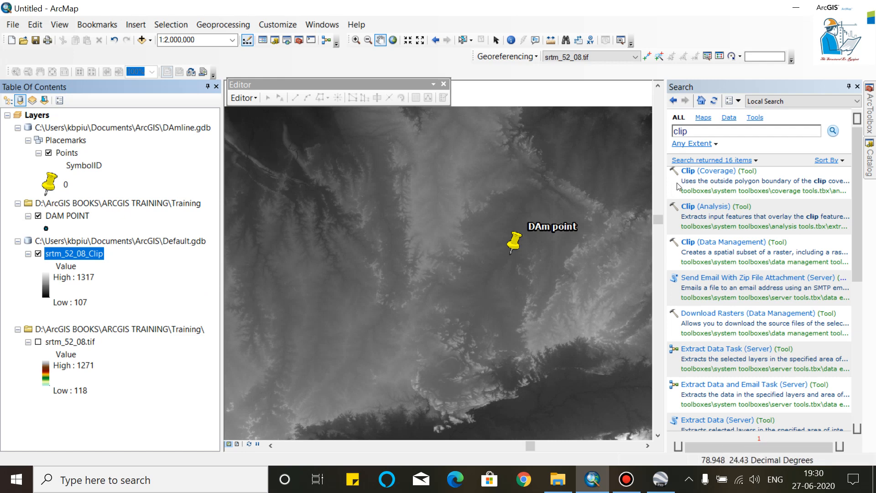
Run the Spatial Analyst Hydrology Fill tool on srtm_52_08_Clip, keeping Fill_srtm_521 in Default.gdb as the output surface raster.
mouse_move(872, 119)
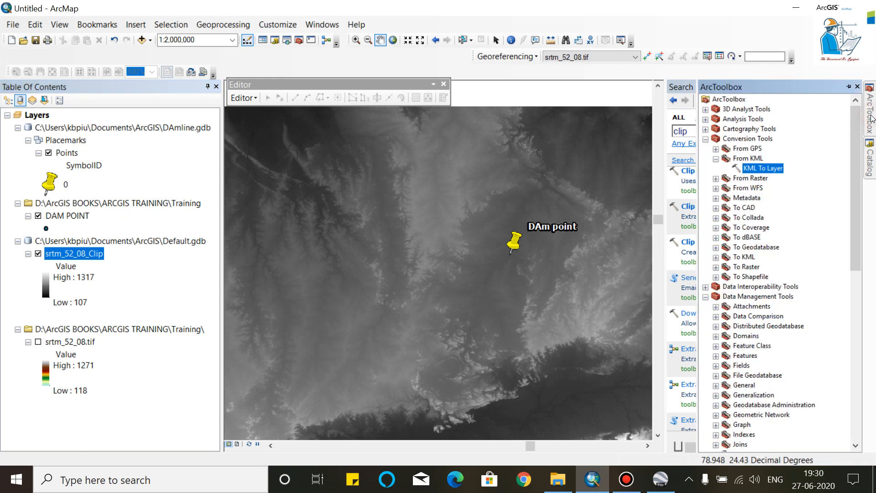
left_click(705, 139)
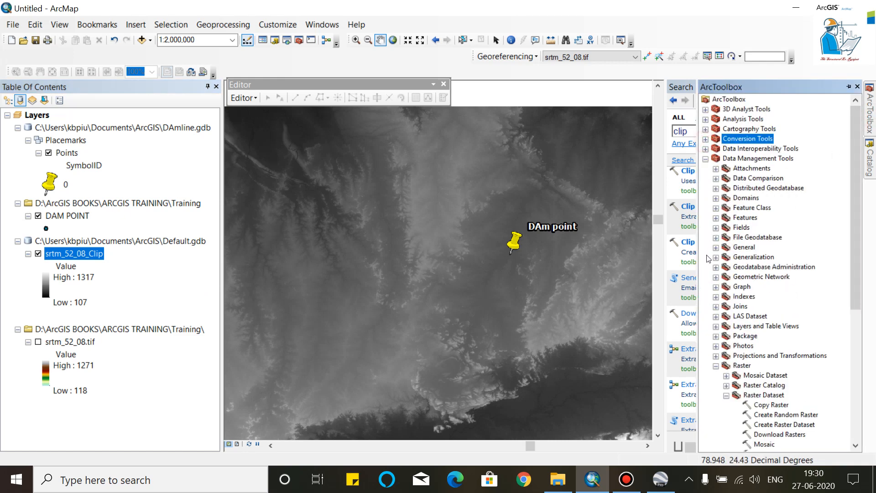
scroll(726, 361, "down", 8)
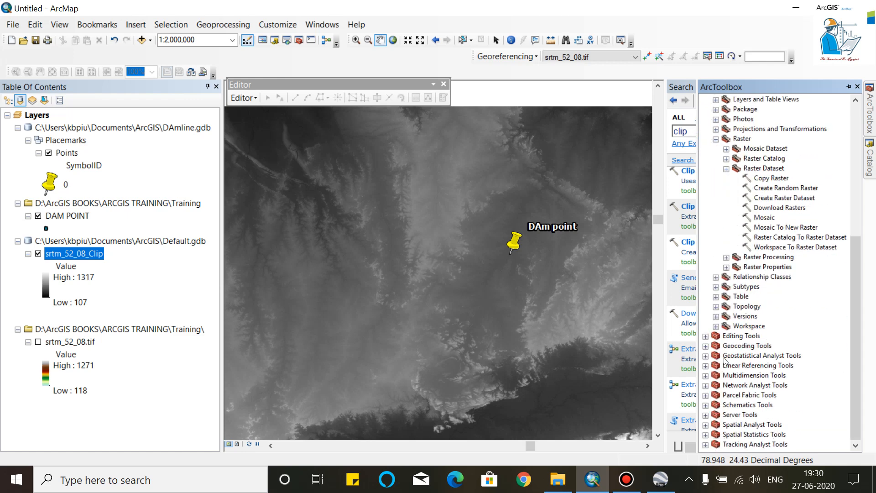
left_click(705, 424)
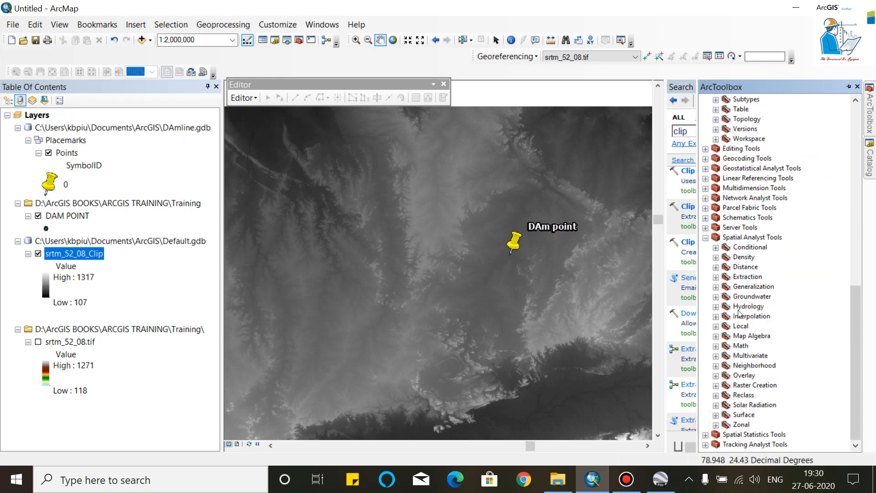
left_click(714, 307)
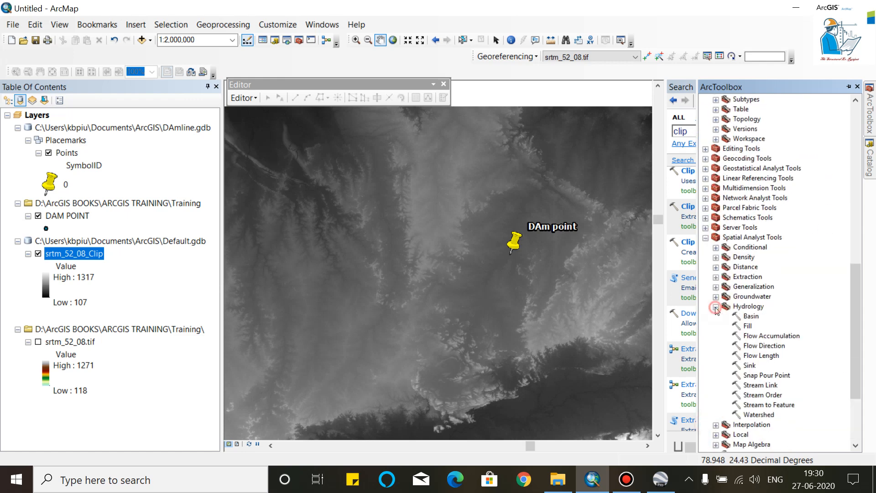
double_click(747, 327)
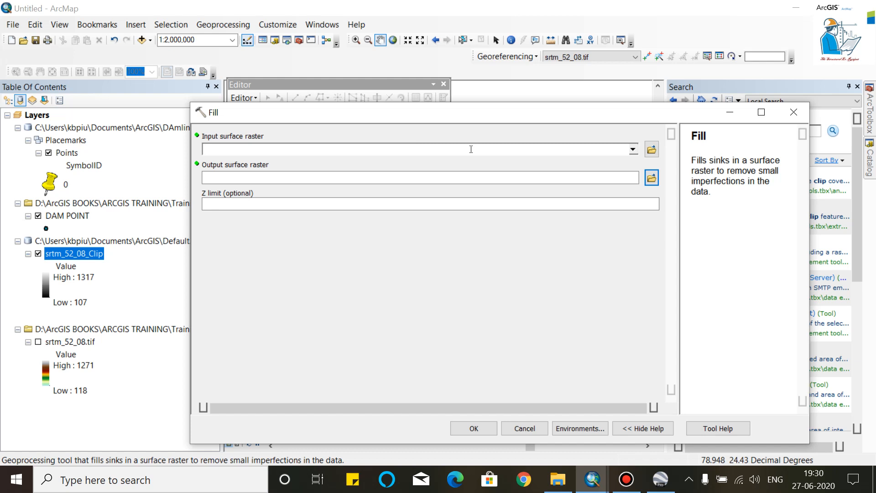
left_click(633, 149)
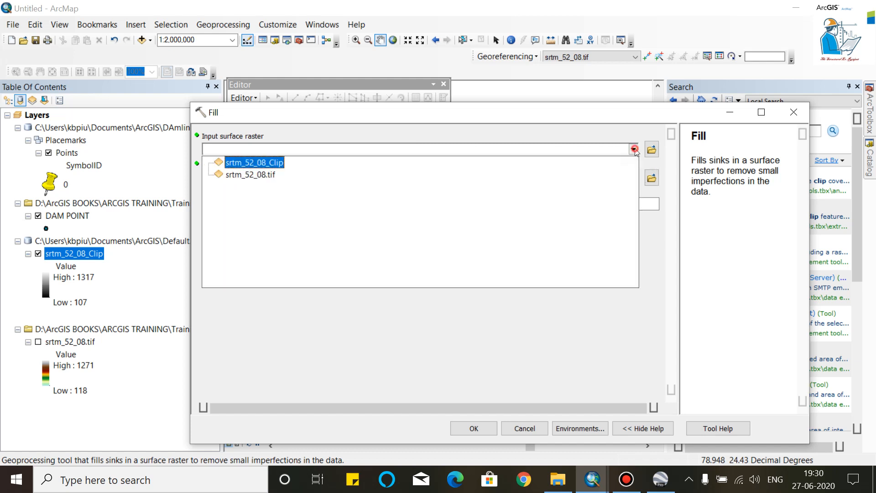
left_click(275, 161)
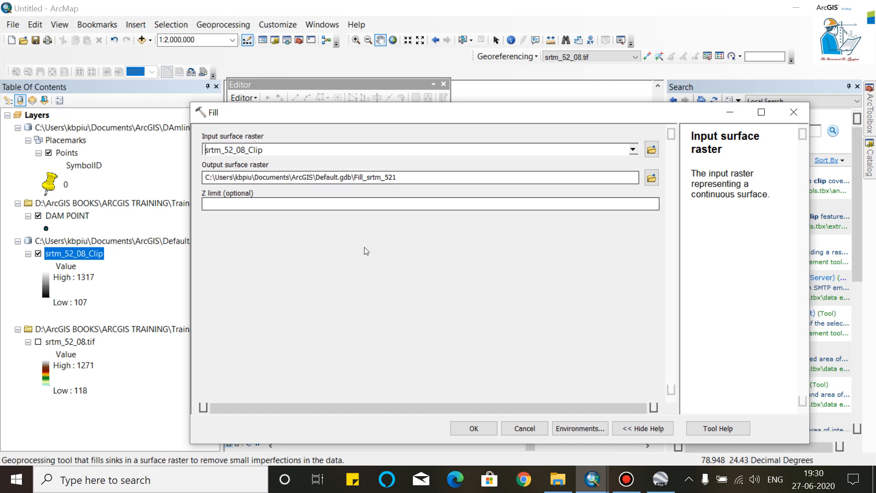
left_click(474, 427)
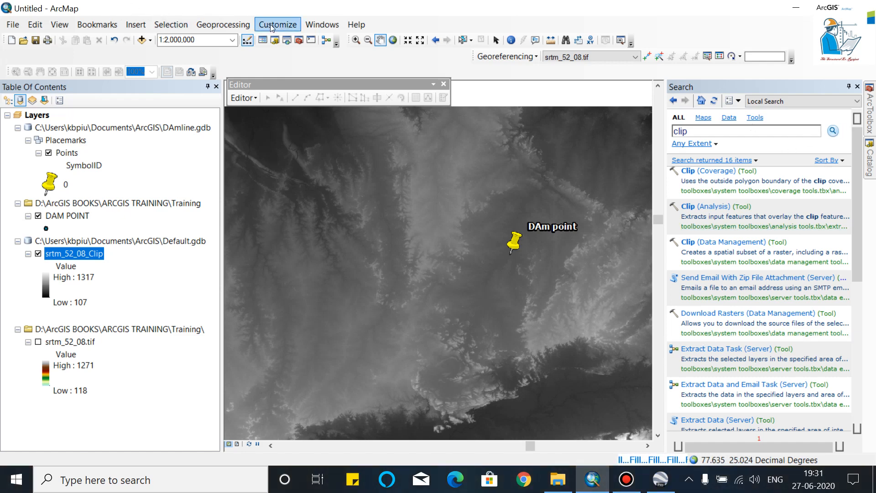
Check the Fill run in the geoprocessing results, and close the Results and Search windows.
left_click(236, 26)
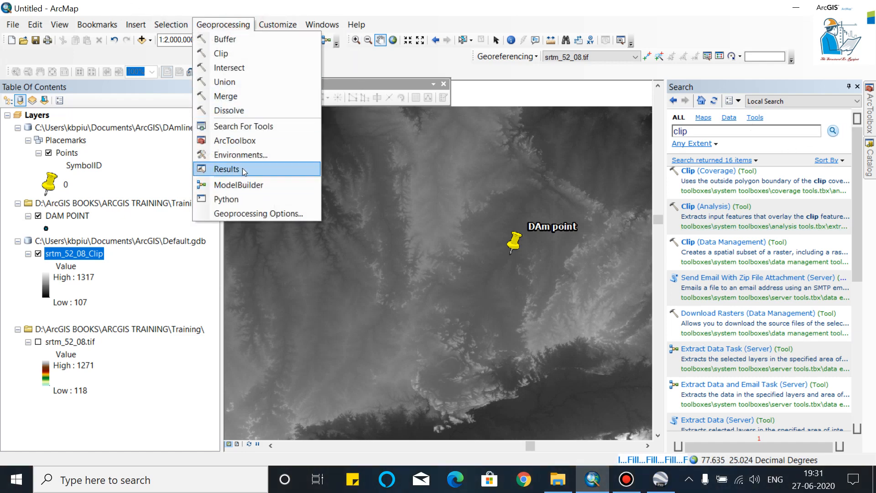
left_click(242, 170)
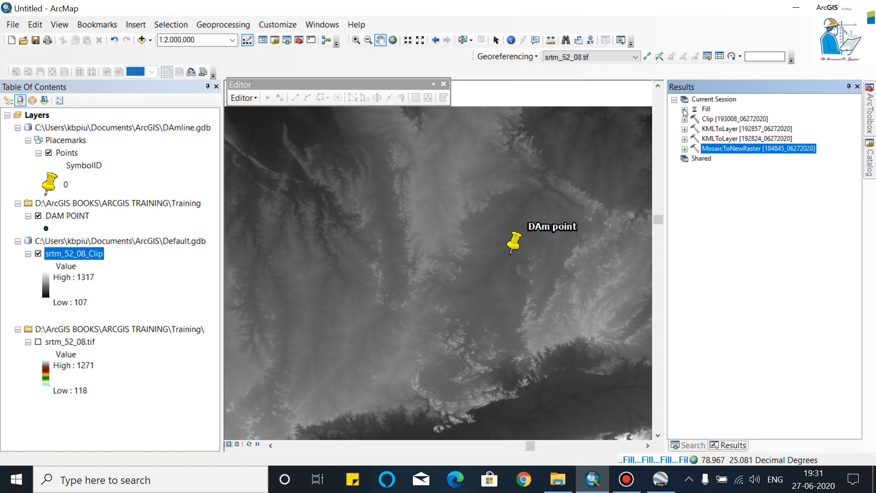
left_click(685, 110)
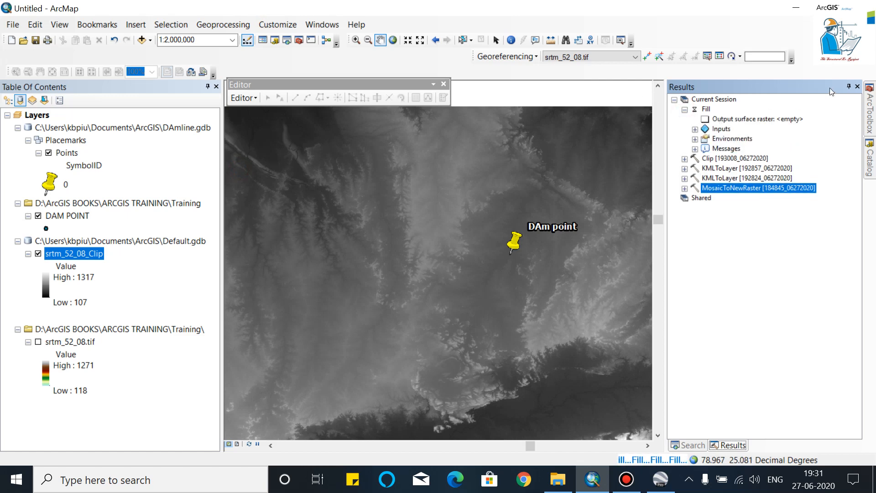
left_click(856, 86)
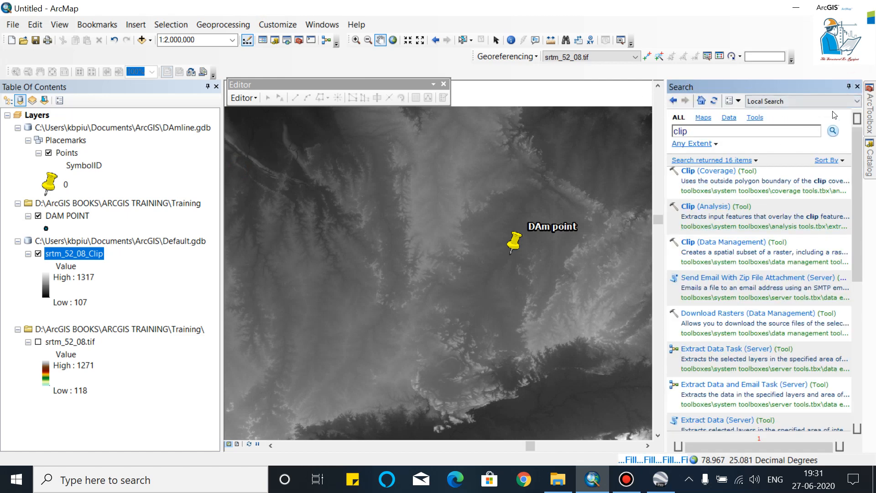
left_click(857, 86)
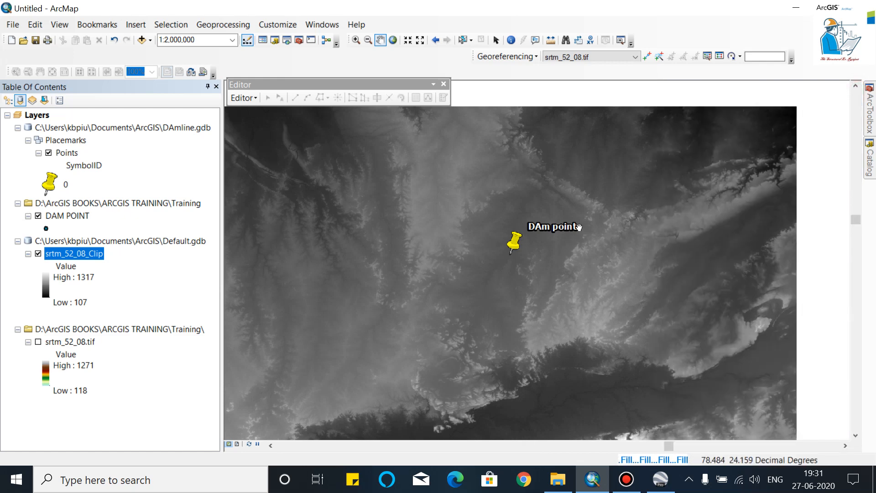
Hide the srtm_52_08_Clip layer and view the whole Fill_srtm_521 raster together with the DAm point placemark.
left_click(38, 254)
scroll(562, 220, "up", 3)
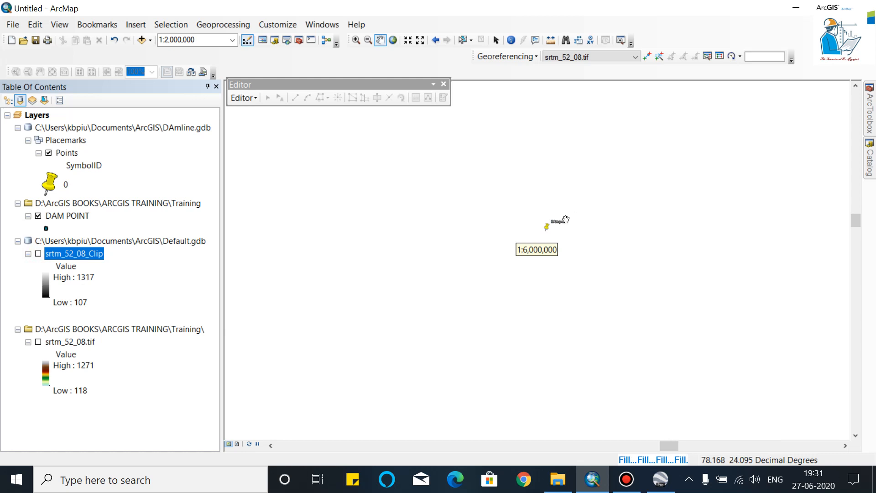
scroll(576, 225, "up", 3)
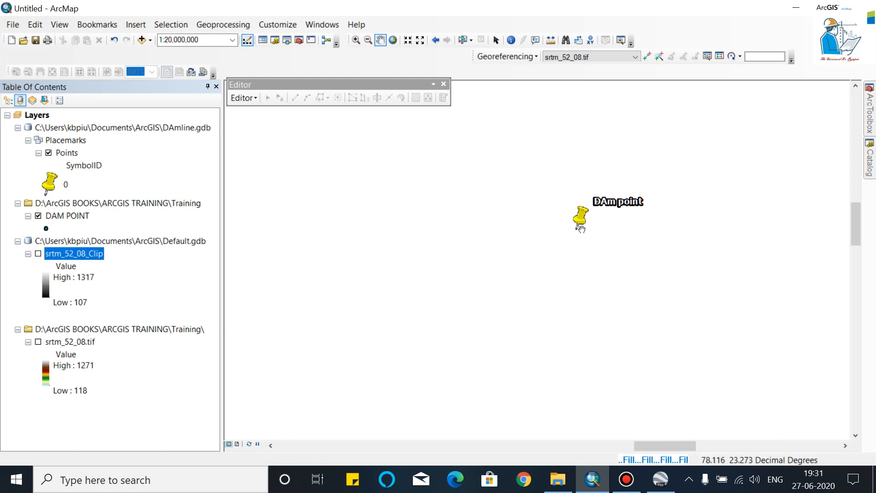
scroll(580, 228, "down", 1)
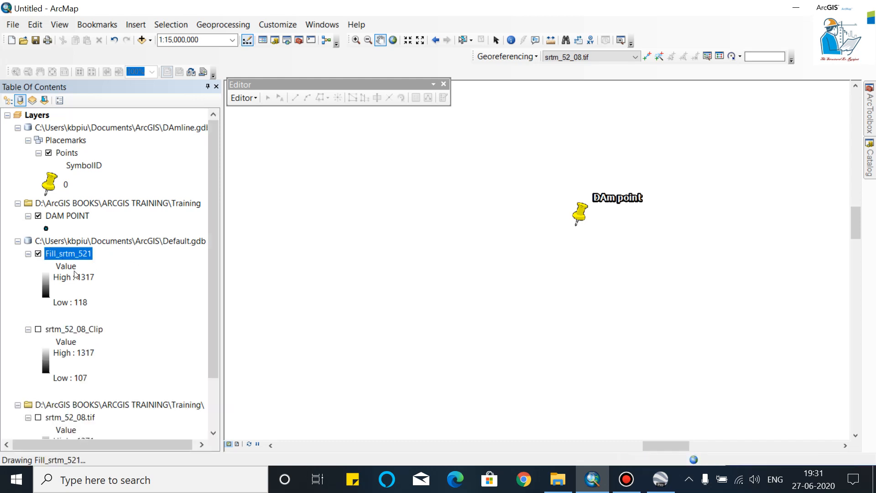
scroll(578, 227, "up", 3)
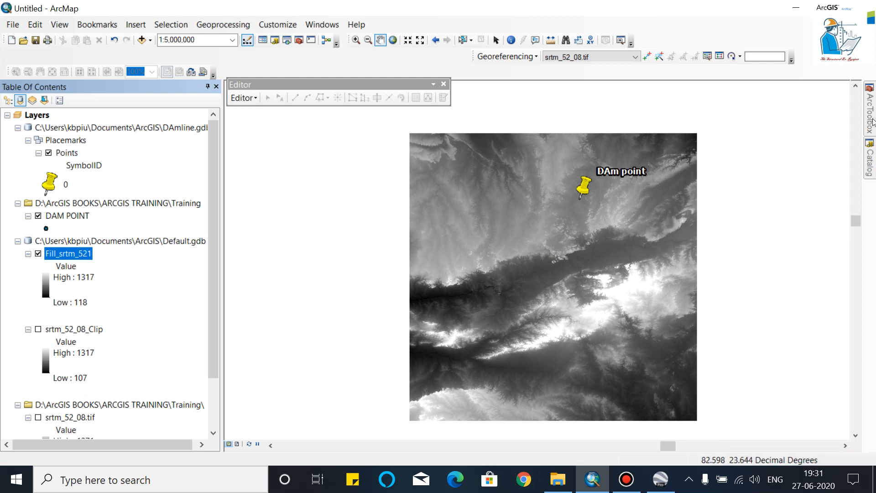
Run the Flow Direction tool on Fill_srtm_521, keeping FlowDir_Fill2 in Default.gdb as the output flow direction raster.
left_click(871, 119)
double_click(766, 345)
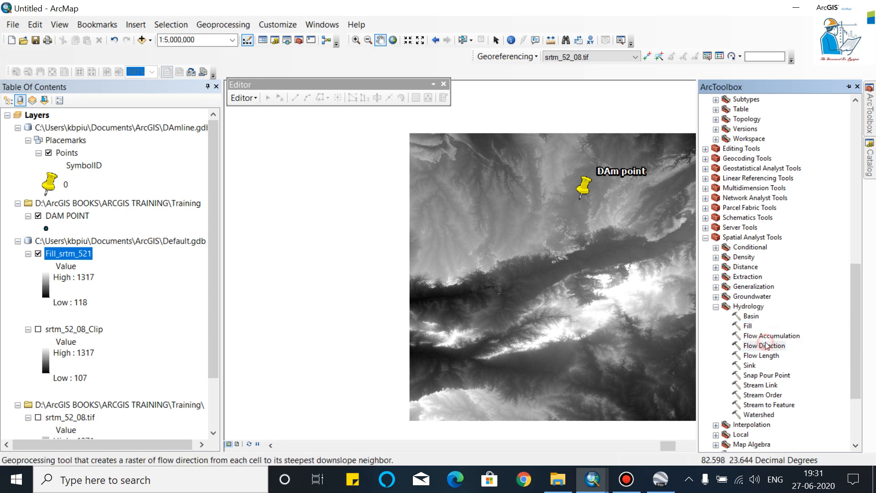
left_click(633, 150)
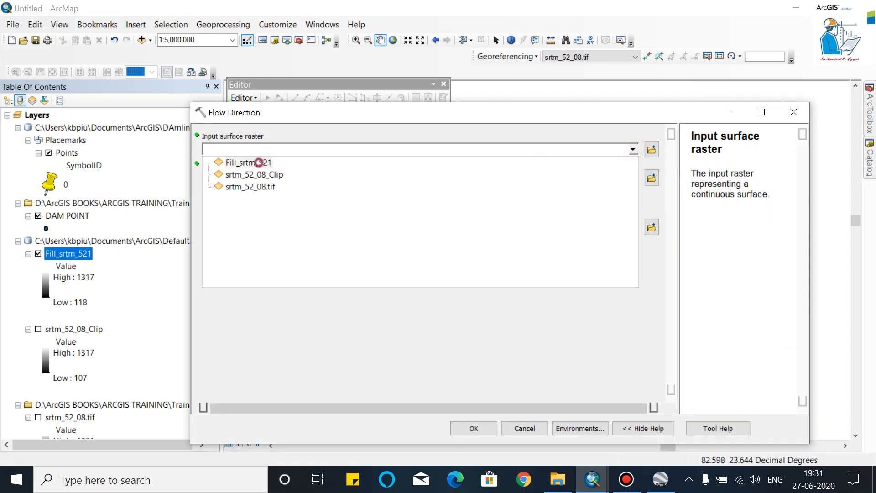
left_click(260, 164)
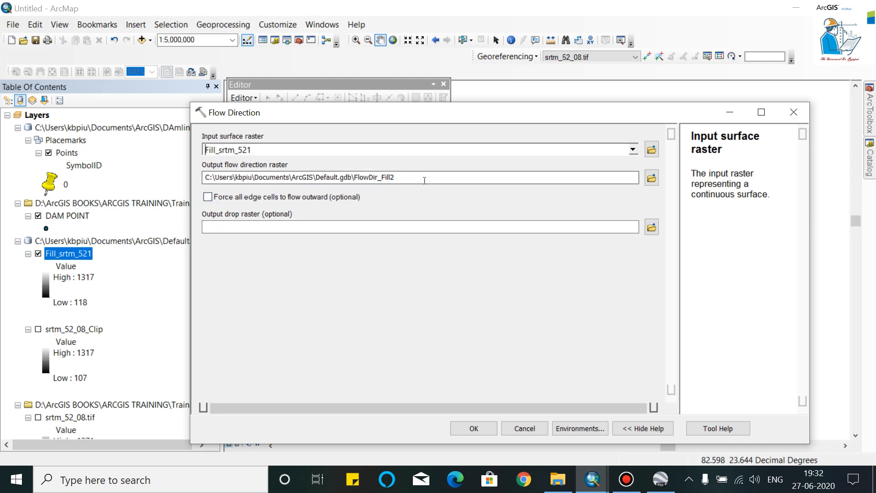
left_click(507, 179)
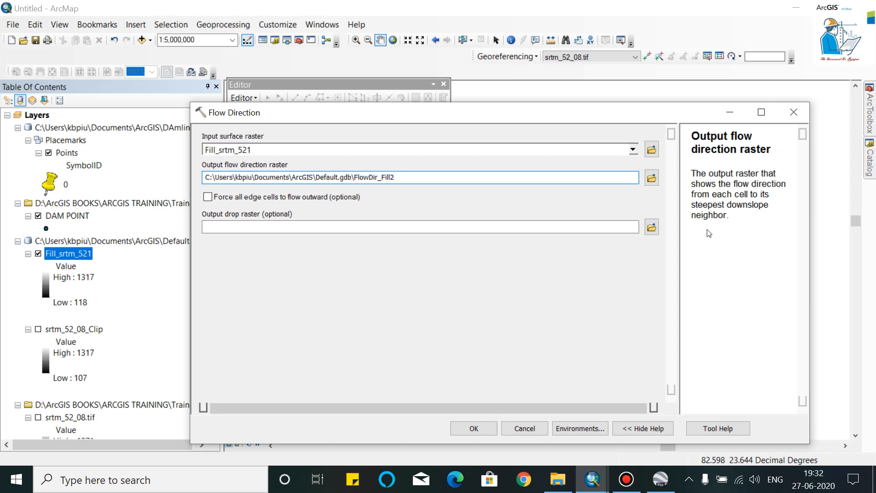
left_click(474, 427)
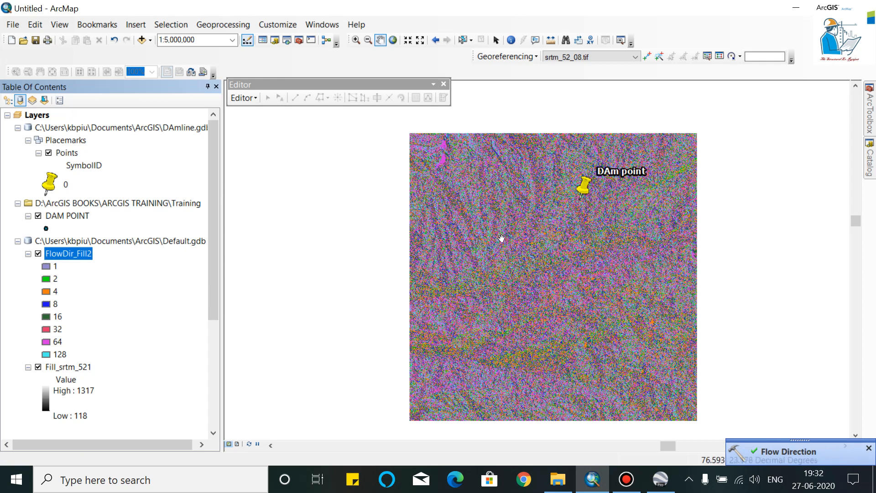
Run the Flow Accumulation tool on FlowDir_Fill2, keeping FlowAcc_Flow3 in Default.gdb as the output and FLOAT as the data type.
mouse_move(869, 121)
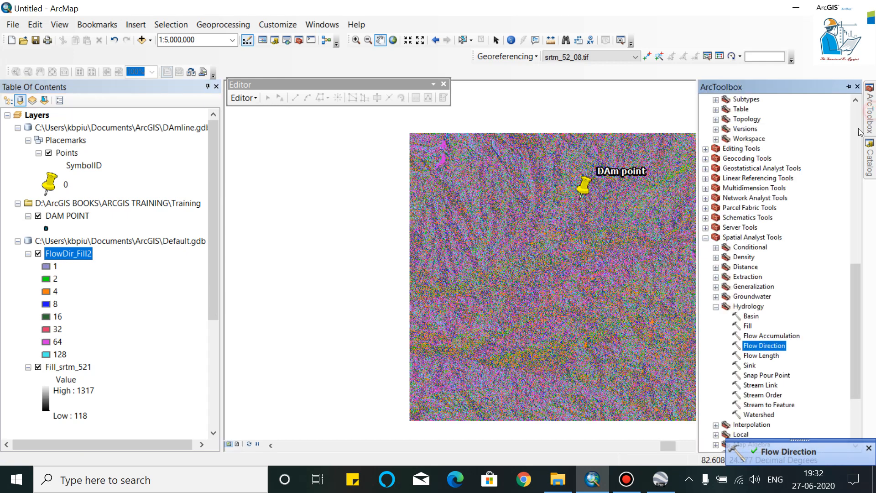
double_click(768, 336)
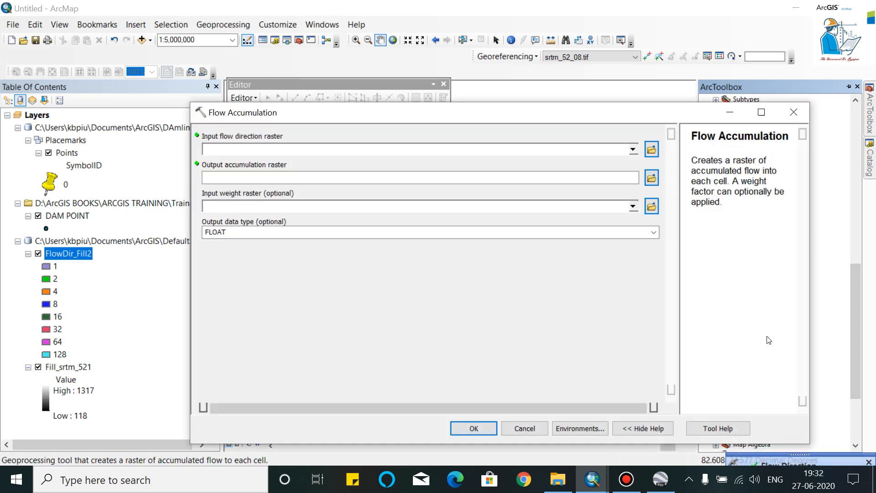
left_click(633, 150)
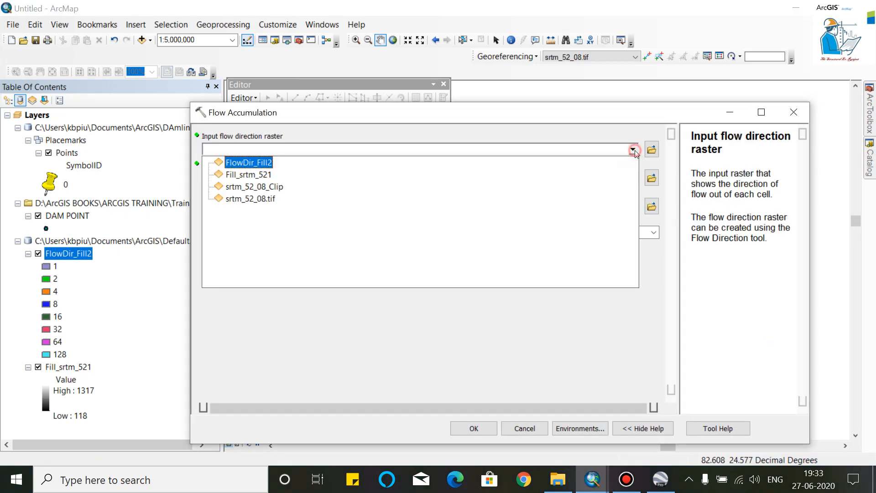
left_click(260, 163)
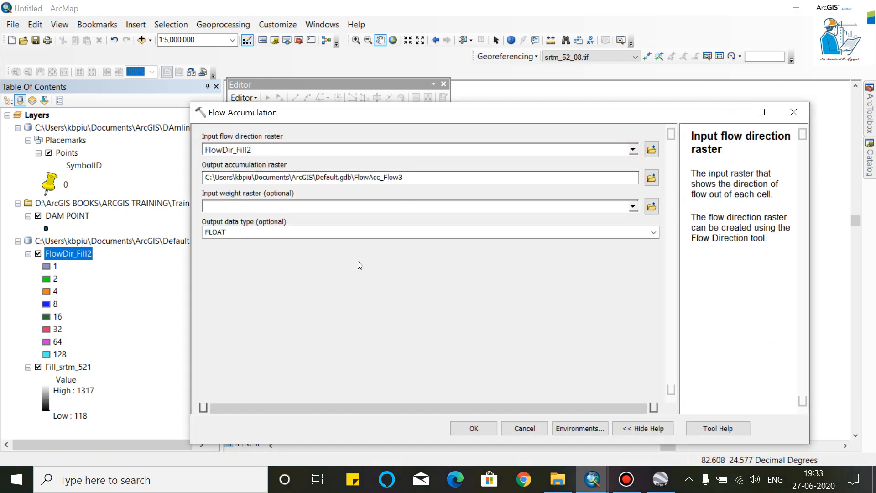
left_click(483, 427)
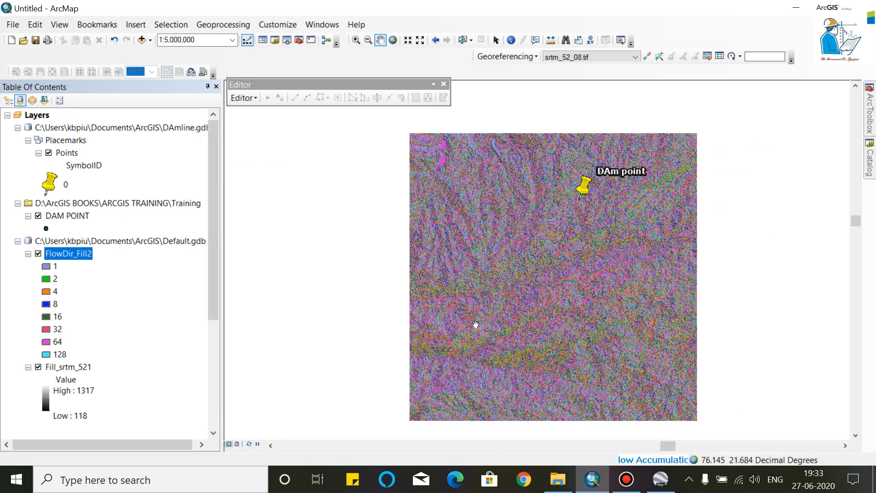
Hide the Fill_srtm_521 layer and keep the FlowDir_Fill2 layer displayed.
left_click(38, 254)
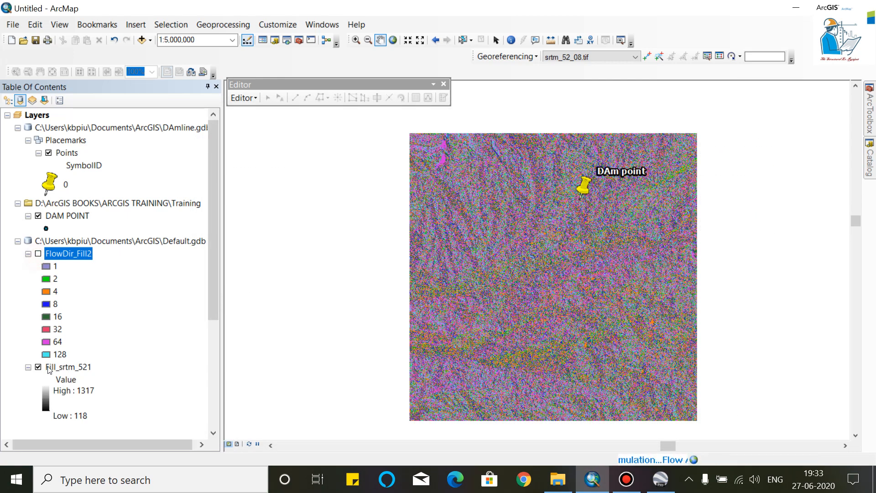
left_click(39, 367)
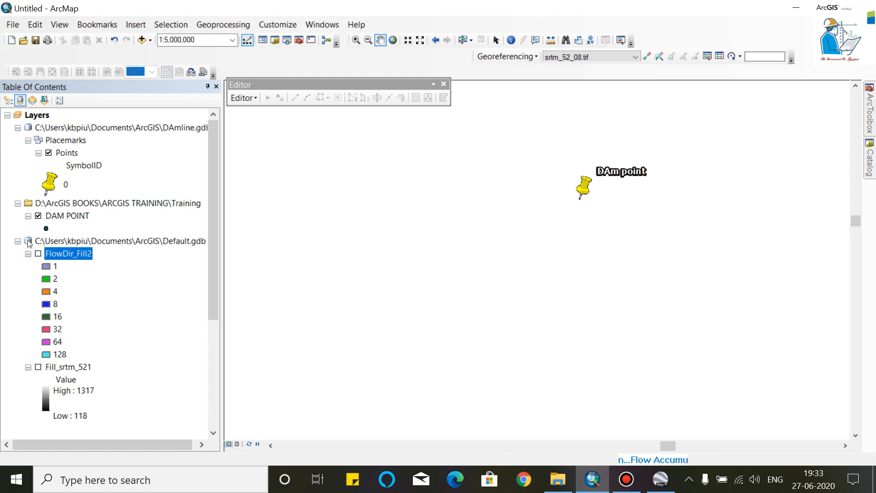
left_click(38, 253)
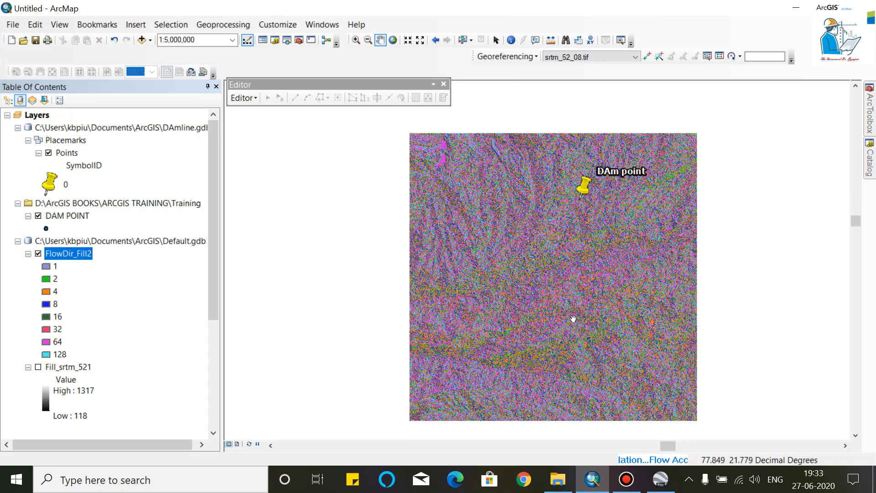
left_click(659, 480)
left_click(659, 480)
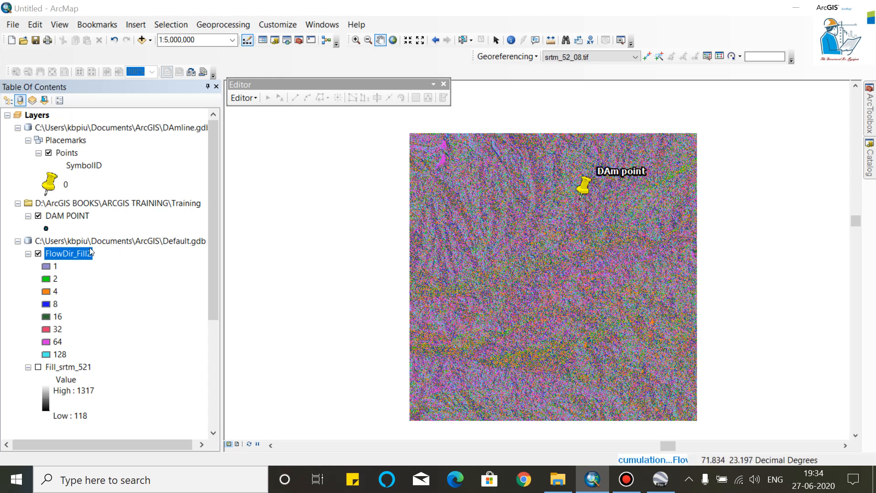
Toggle the DAM POINT layer off and back on, and hide the FlowDir_Fill2 layer.
left_click(39, 217)
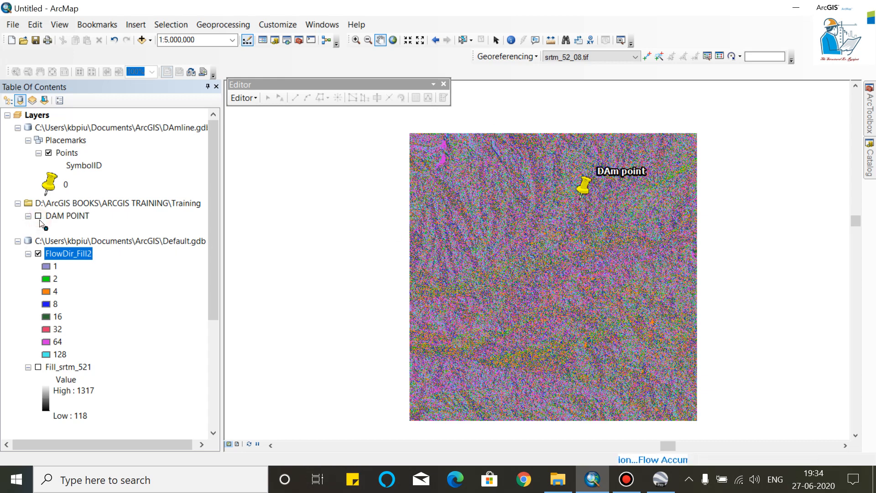
left_click(40, 218)
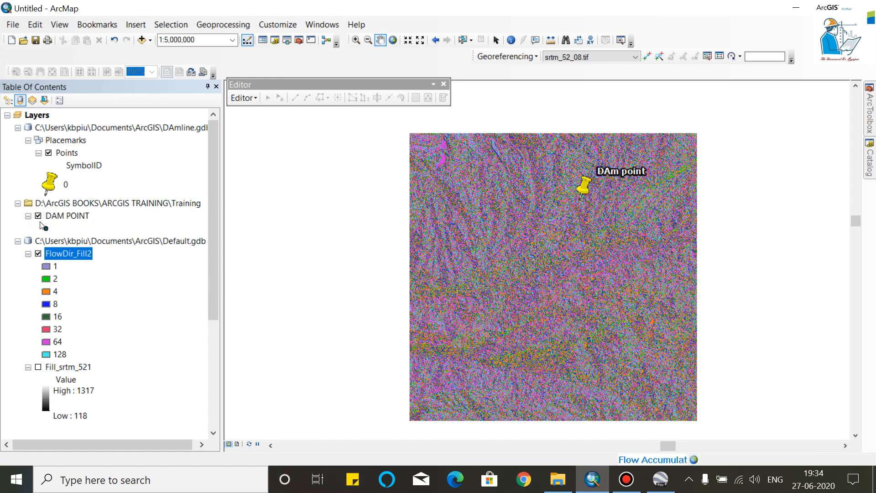
left_click(38, 253)
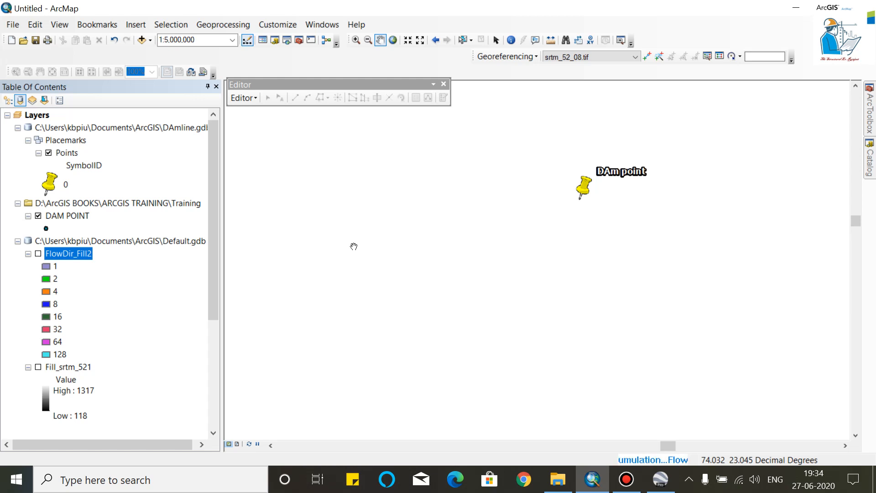
Expand the FlowAccumulation entry in the geoprocessing Results to check the running tool, and close the Results window.
left_click(238, 25)
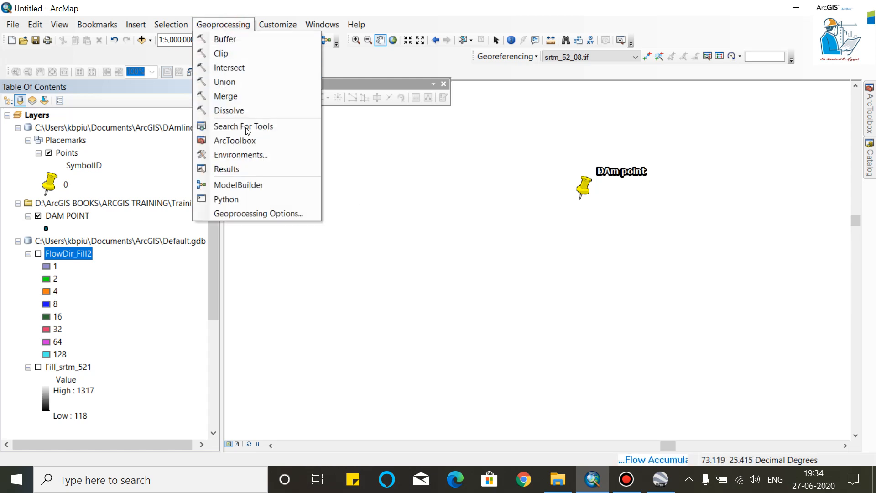
left_click(226, 170)
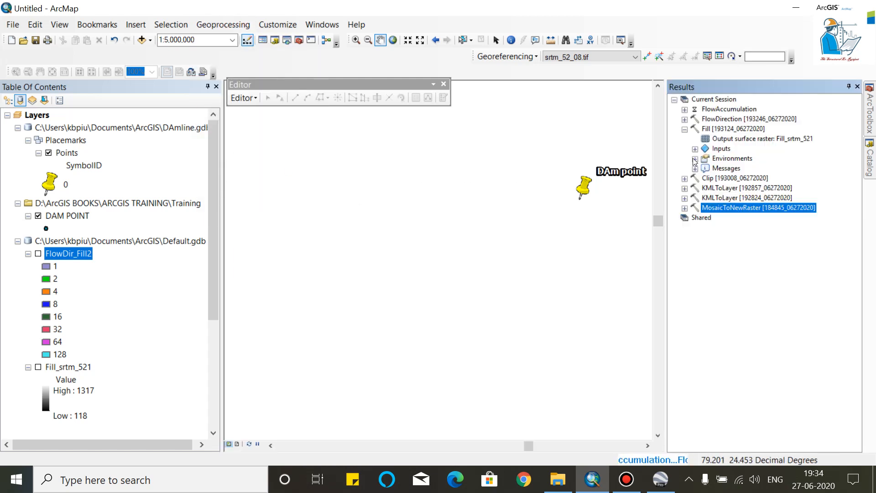
left_click(684, 111)
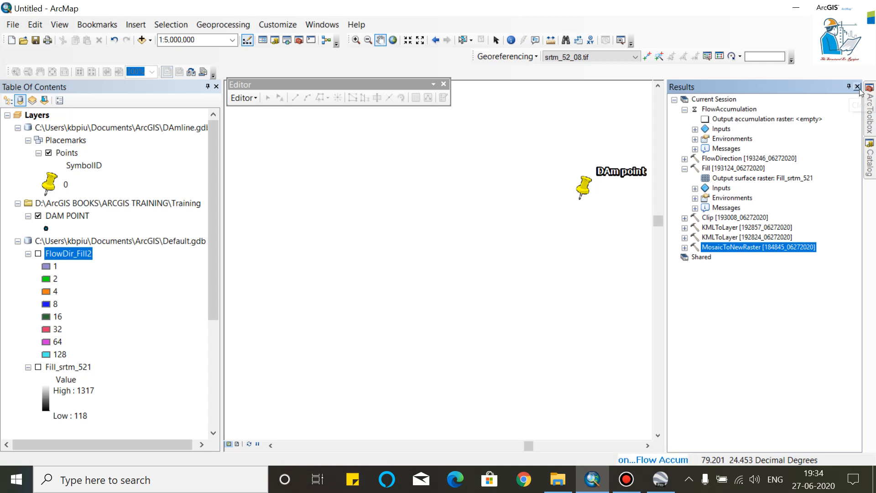
left_click(857, 86)
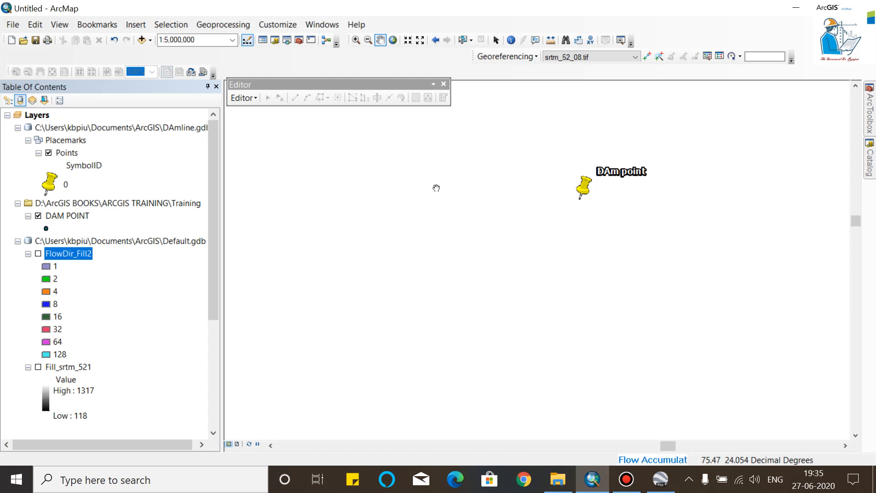
Review the messages of the running Flow Accumulation process, collapse its entry and close the Results window.
left_click(648, 459)
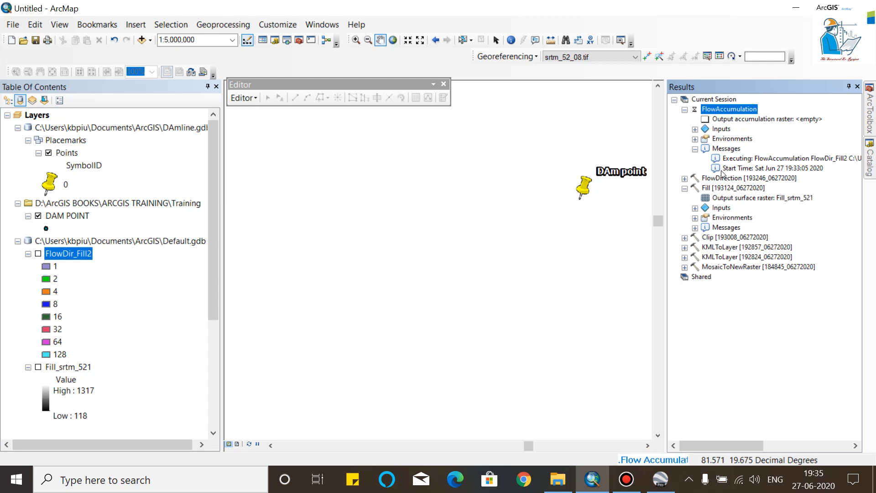
left_click(685, 110)
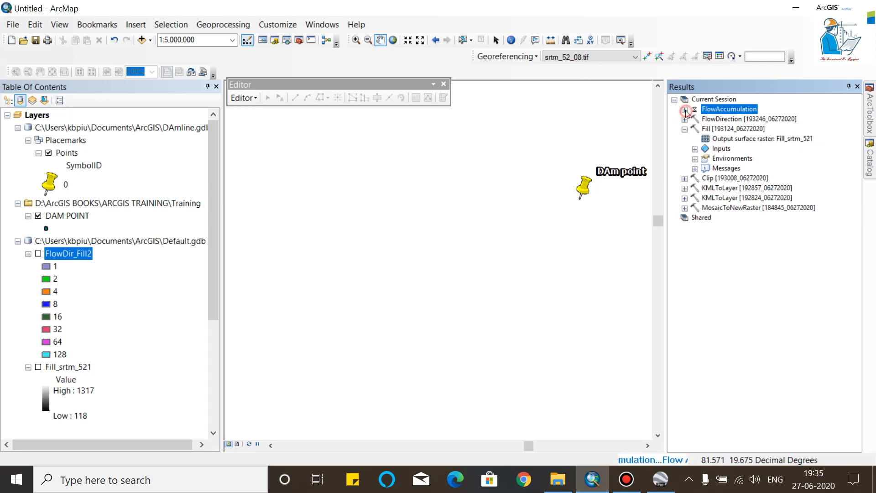
left_click(857, 87)
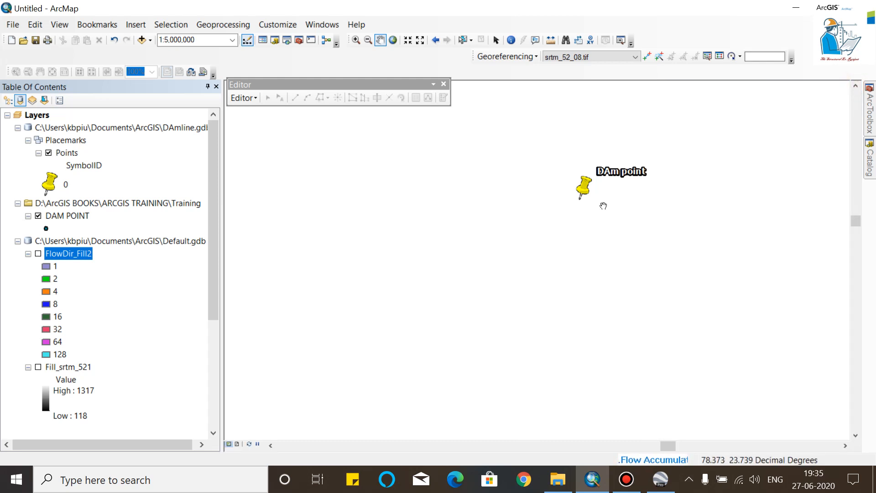
scroll(609, 206, "down", 2)
scroll(608, 206, "up", 3)
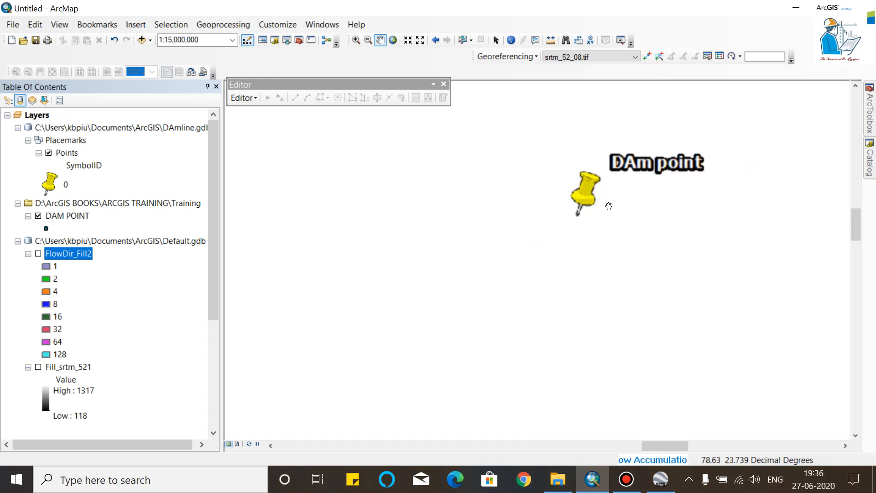
scroll(595, 225, "up", 1)
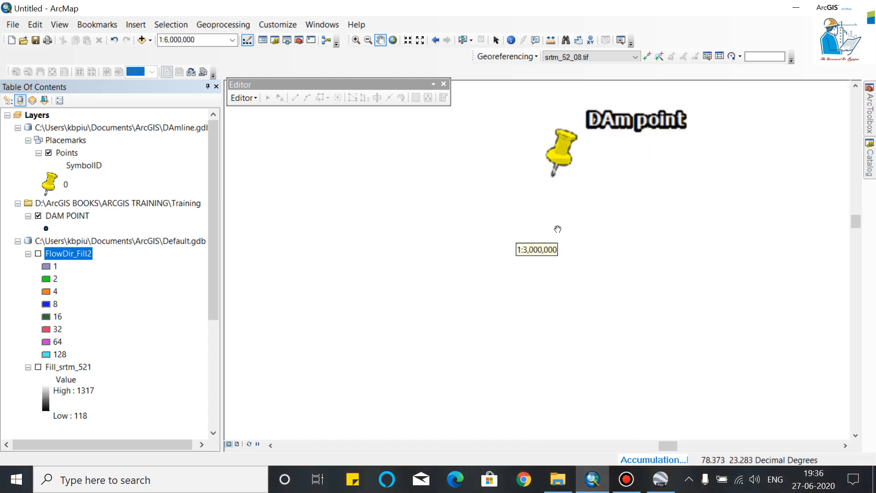
left_click(165, 24)
mouse_move(213, 27)
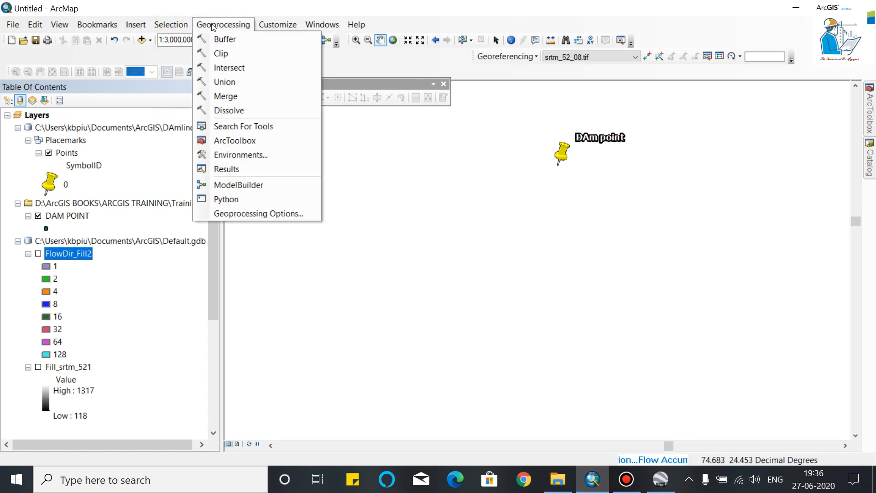
left_click(234, 4)
left_click(278, 24)
mouse_move(296, 40)
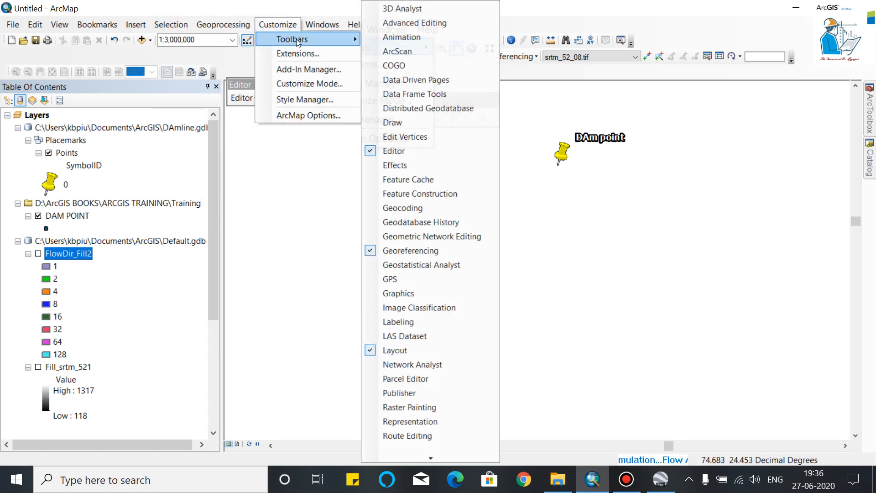
left_click(297, 6)
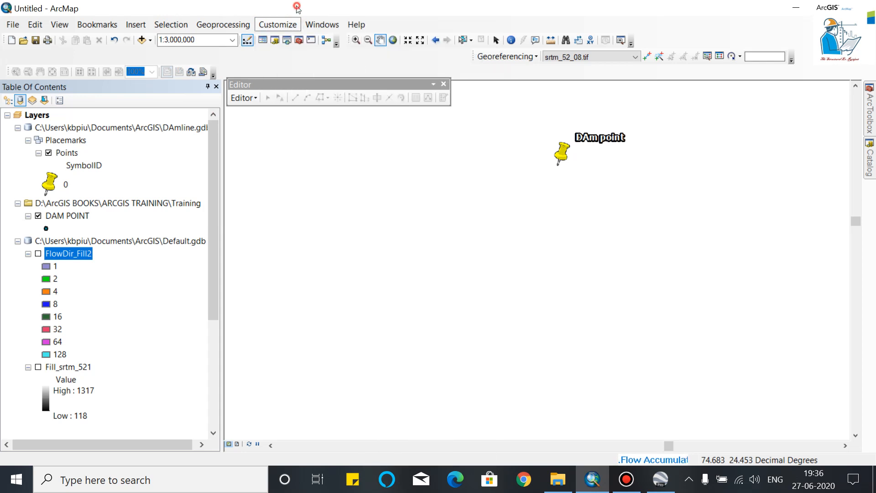
Turn the Editor toolbar off and back on.
left_click(289, 27)
mouse_move(289, 41)
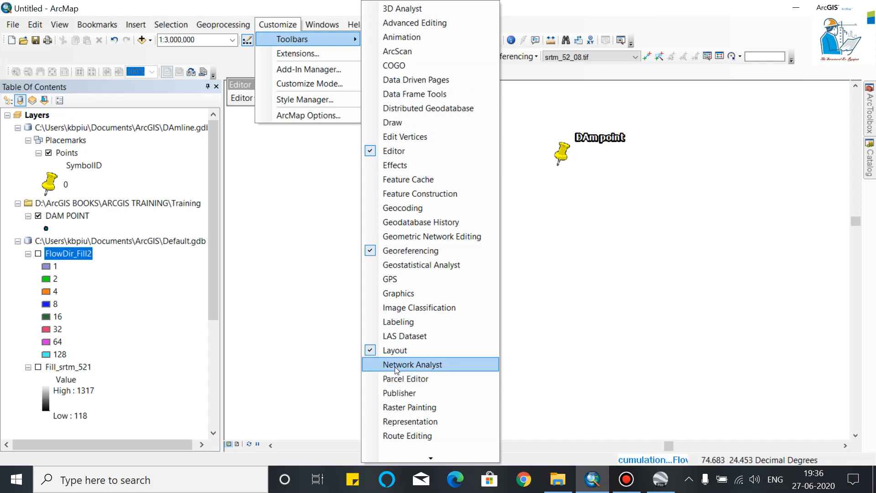
left_click(393, 151)
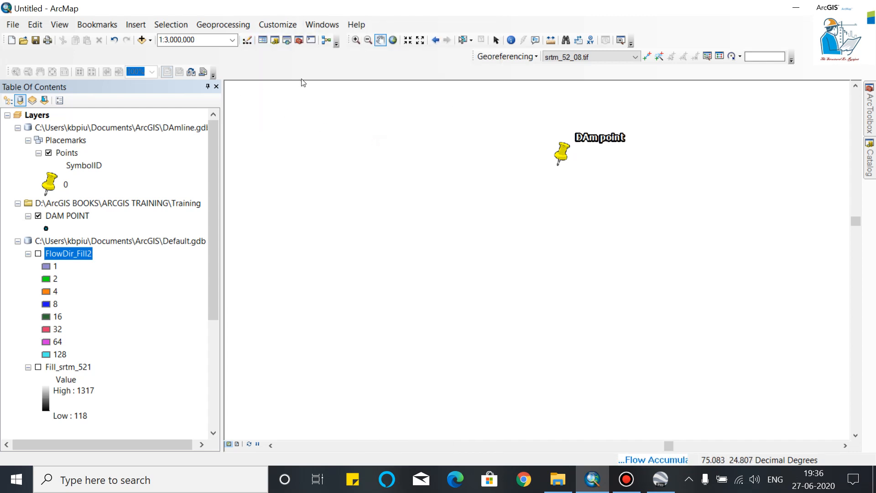
left_click(276, 25)
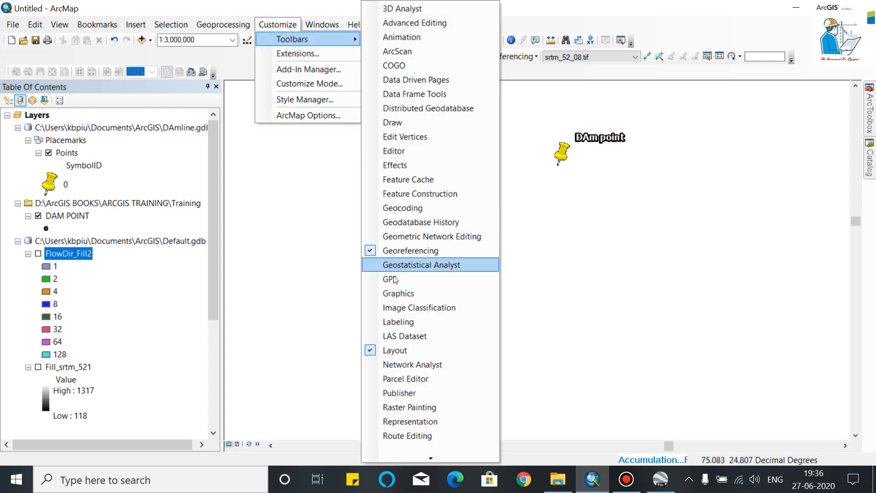
left_click(405, 151)
Look through the available toolbars and examine the Spatial Analyst entry in the Extensions dialog.
left_click(283, 29)
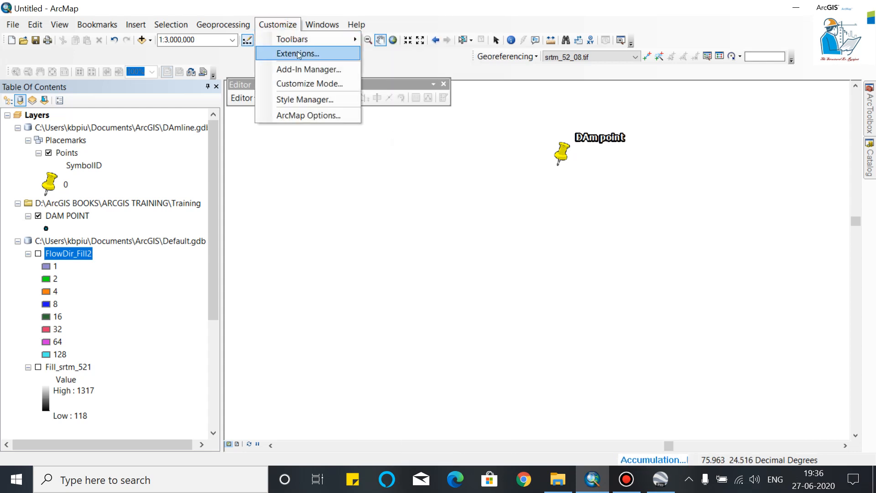
mouse_move(335, 38)
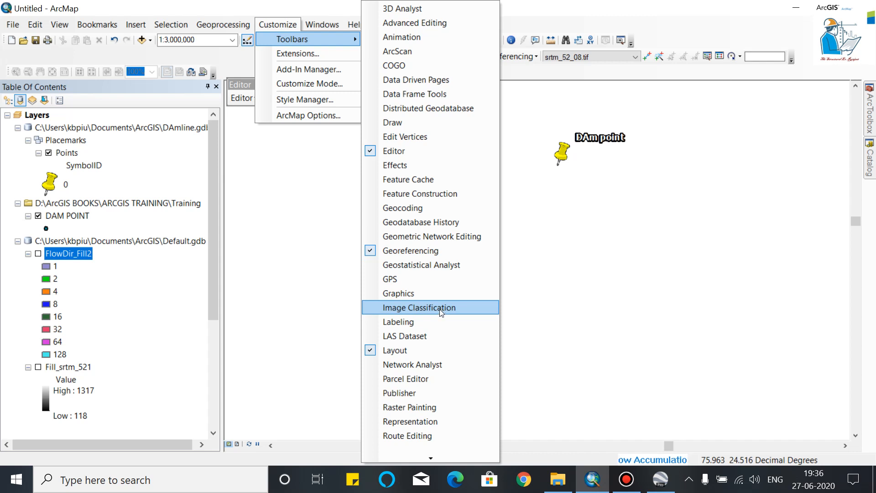
mouse_move(421, 458)
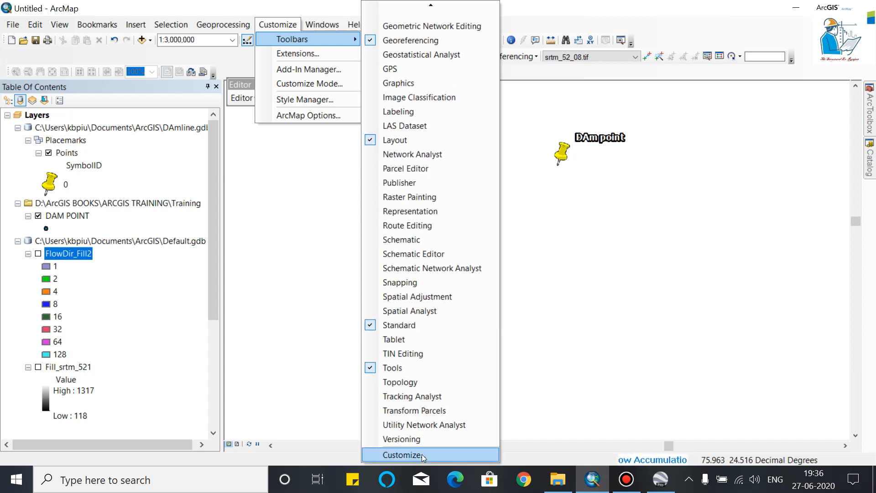
left_click(283, 54)
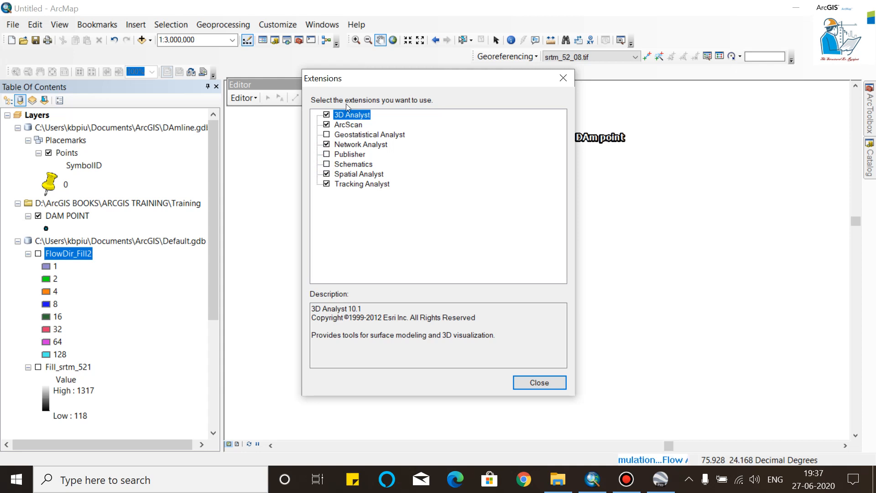
left_click(359, 175)
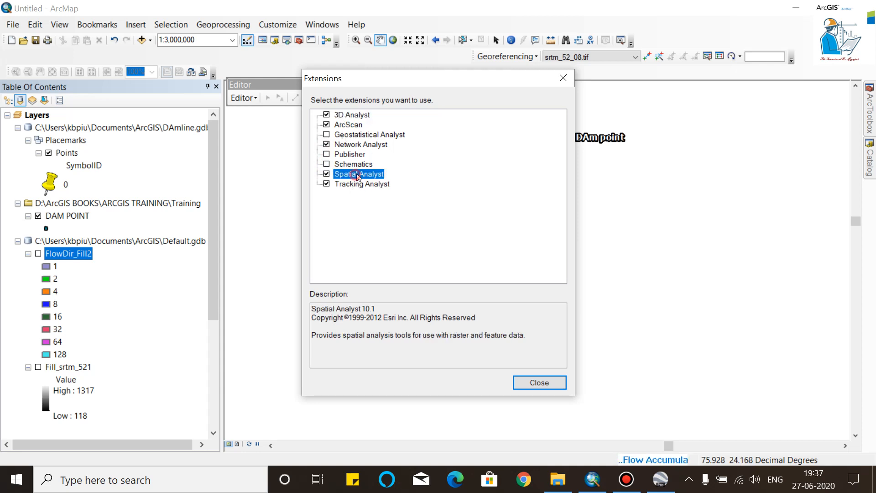
left_click(538, 382)
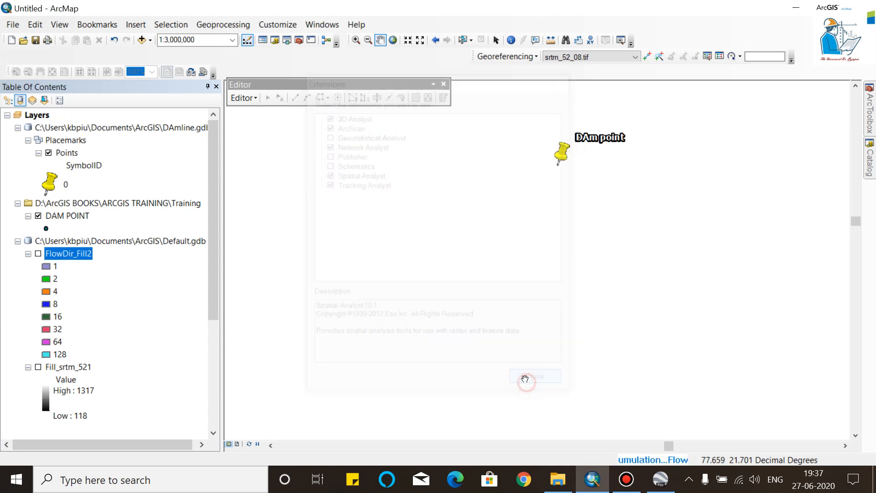
Review the Hydrology tools under Spatial Analyst Tools in ArcToolbox, and collapse the toolbox window again.
left_click(277, 29)
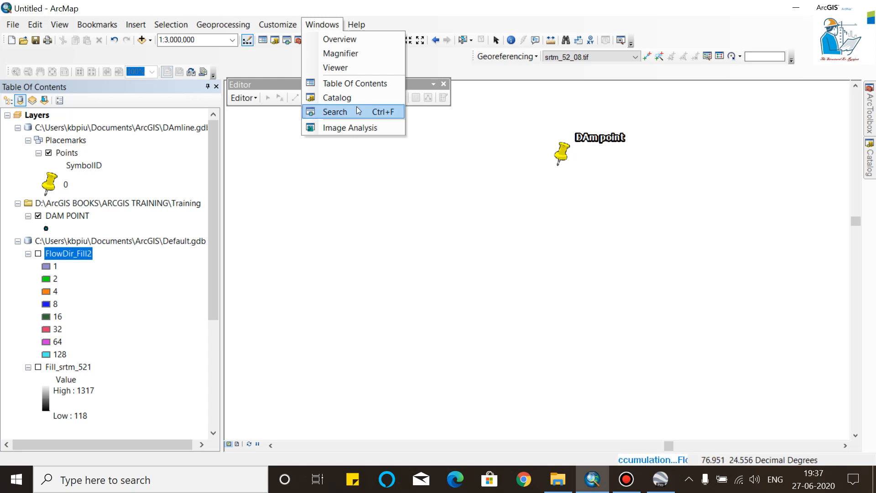
left_click(870, 113)
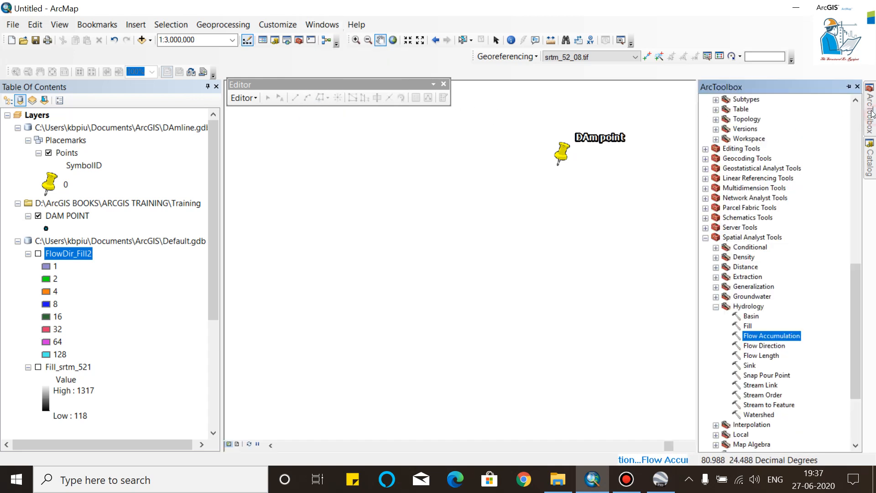
left_click(848, 87)
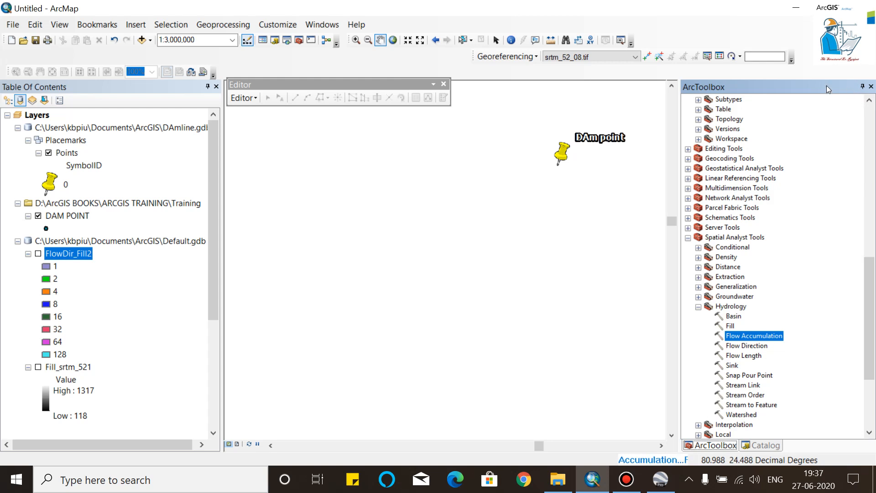
left_click(862, 86)
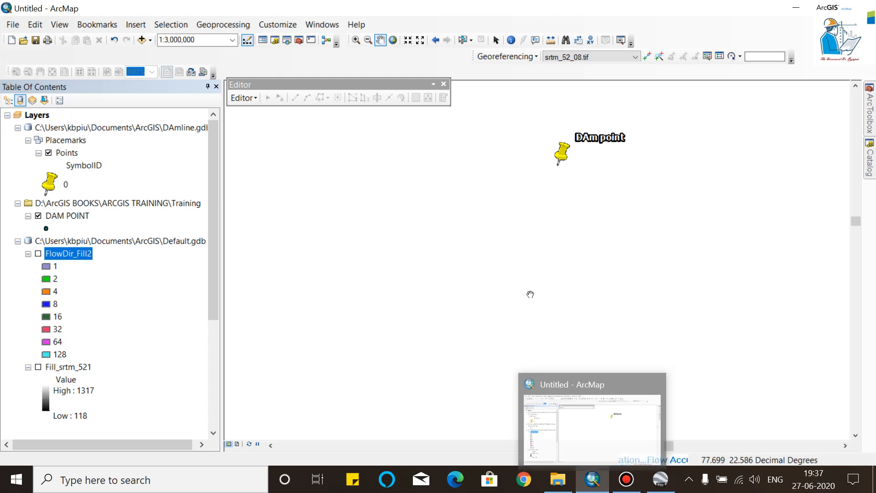
Display the FlowDir_Fill2 layer and examine its flow direction cells around the DAm point and in the area north of it.
scroll(555, 283, "down", 1)
scroll(555, 283, "up", 1)
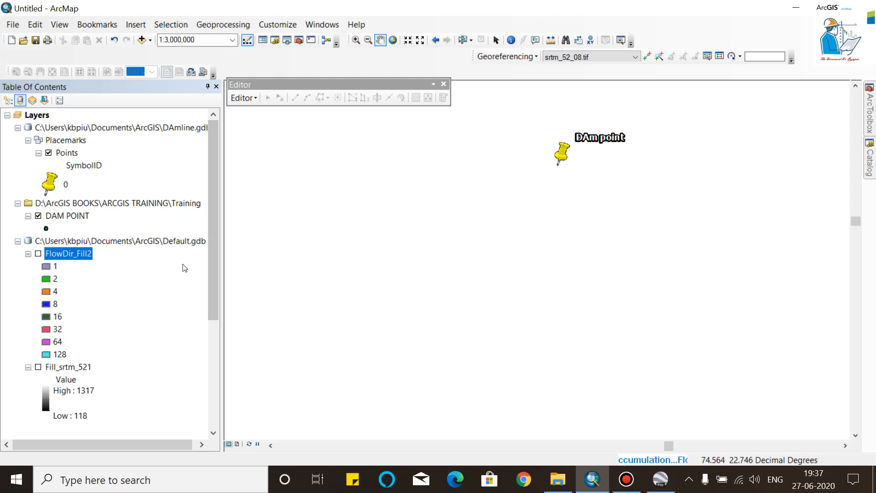
left_click(38, 253)
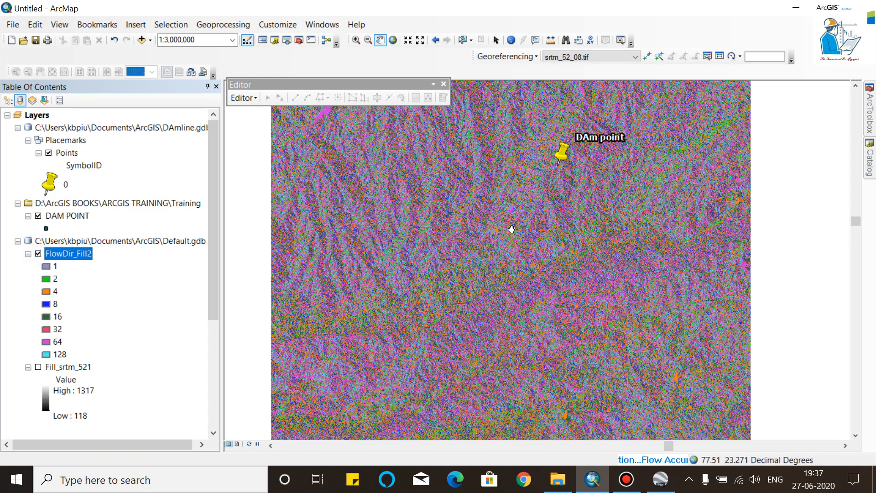
scroll(511, 229, "down", 1)
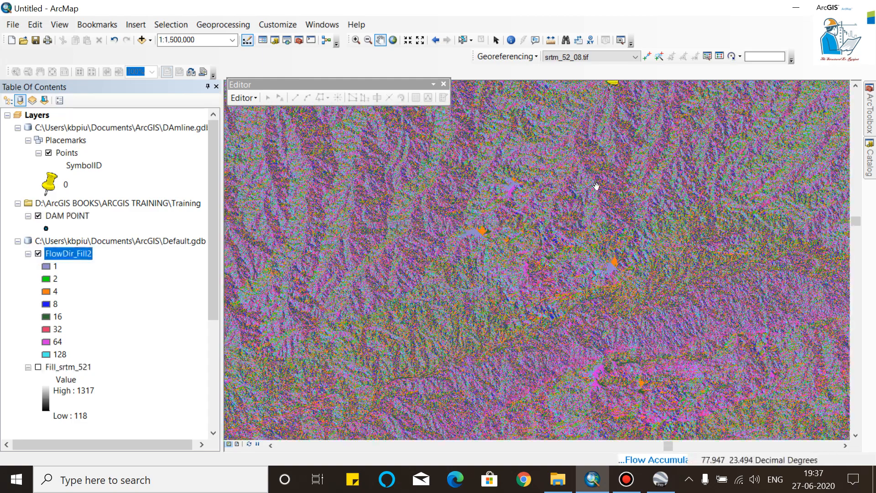
scroll(559, 236, "down", 1)
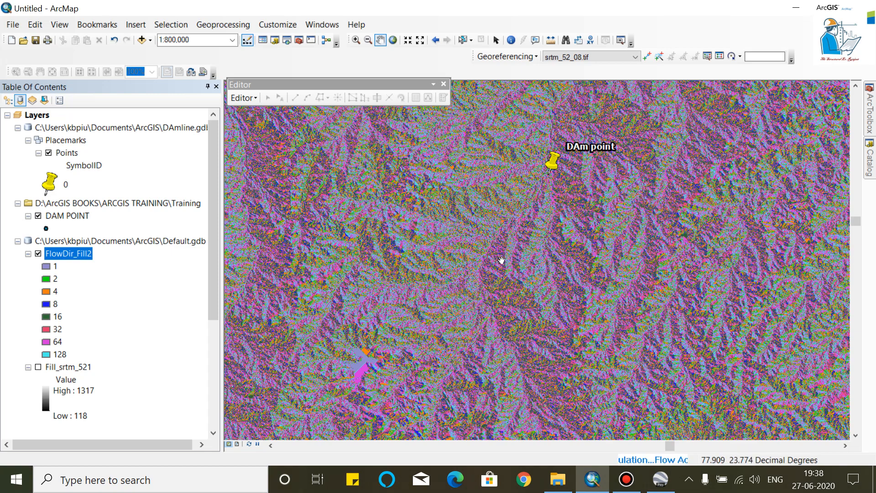
left_click_drag(542, 186, 534, 247)
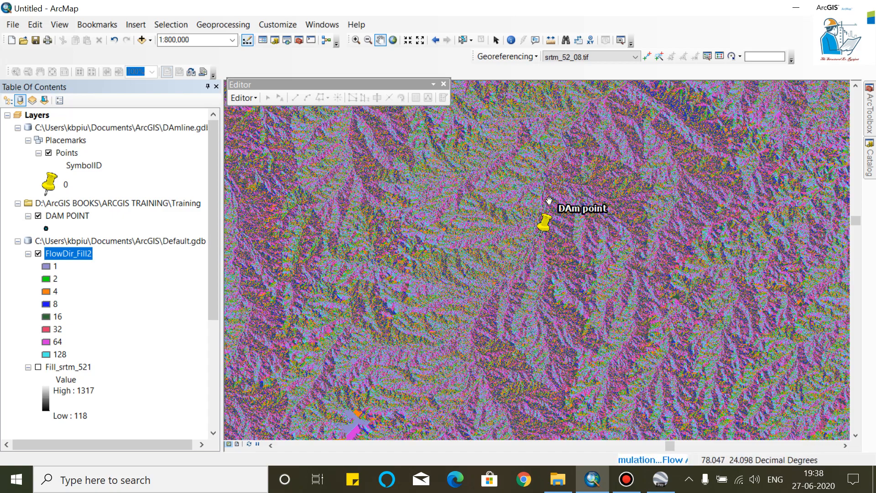
left_click_drag(575, 126, 532, 280)
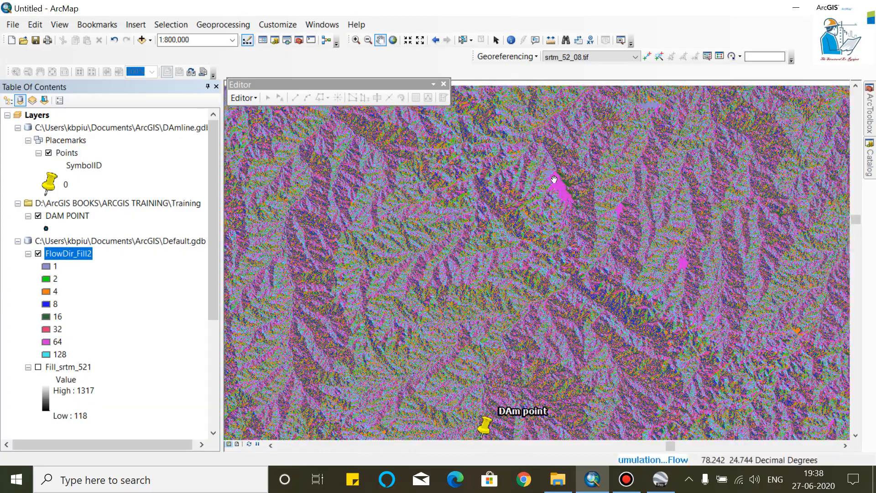
scroll(555, 176, "up", 4)
scroll(555, 178, "down", 8)
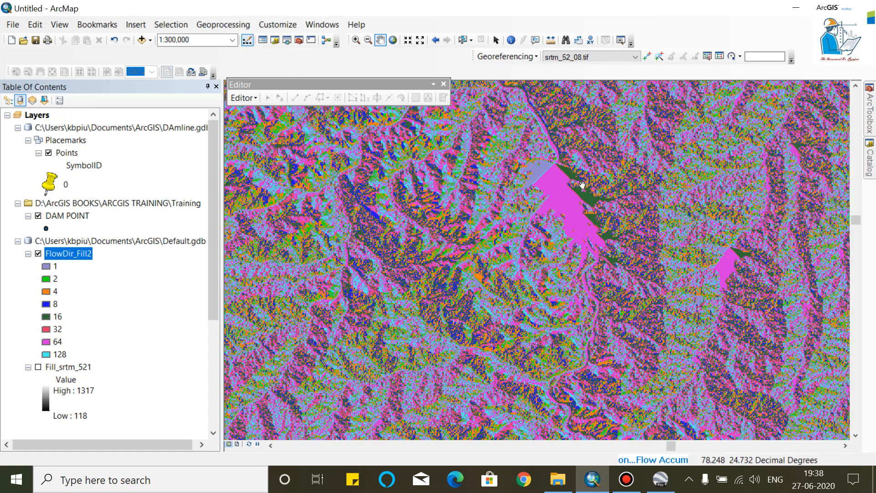
left_click_drag(591, 250, 590, 229)
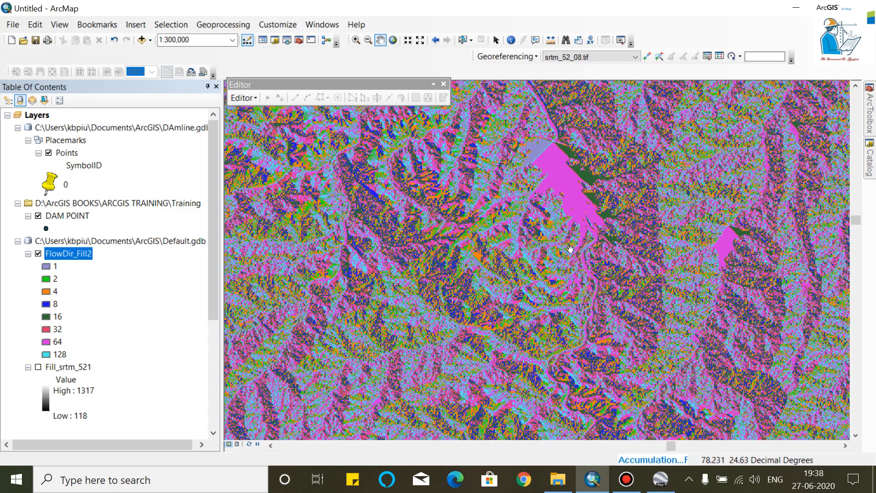
scroll(501, 187, "up", 4)
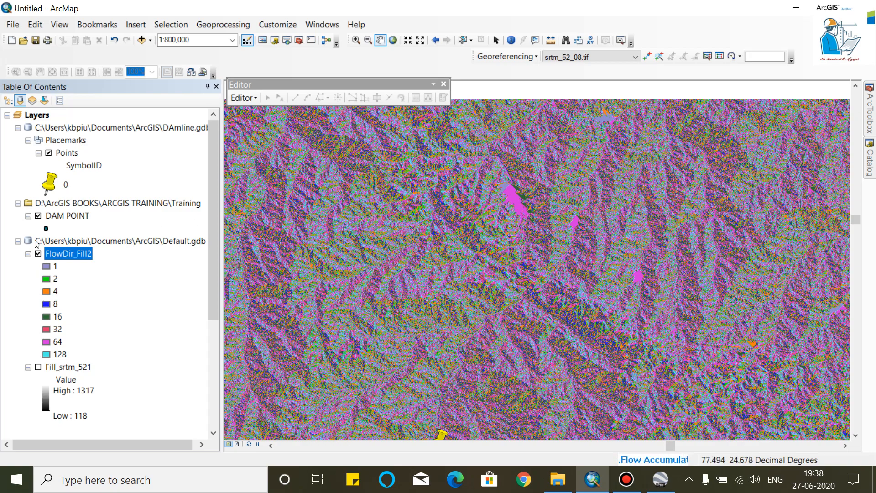
Hide the FlowDir_Fill2 layer so only the dam point layers remain displayed.
left_click(38, 253)
scroll(494, 227, "up", 1)
scroll(494, 226, "up", 1)
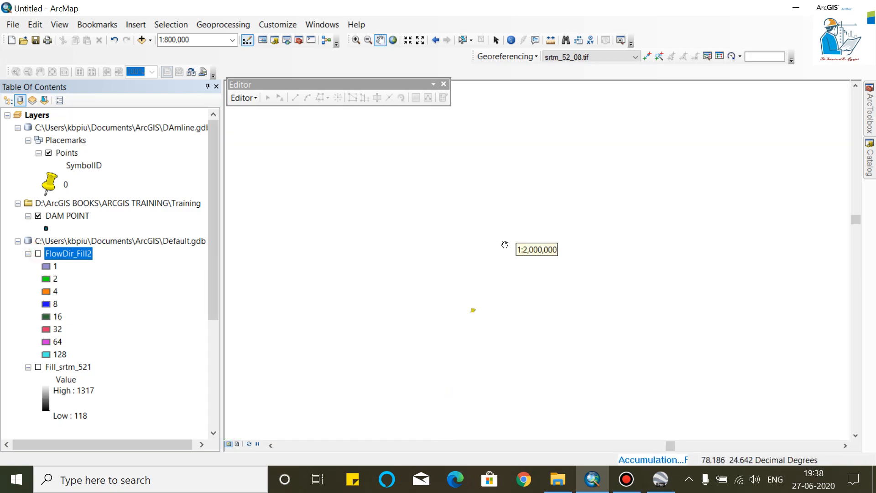
Check the running FlowAccumulation entry in the geoprocessing results, and view the dam location in Google Earth Pro before returning to ArcMap.
left_click(652, 458)
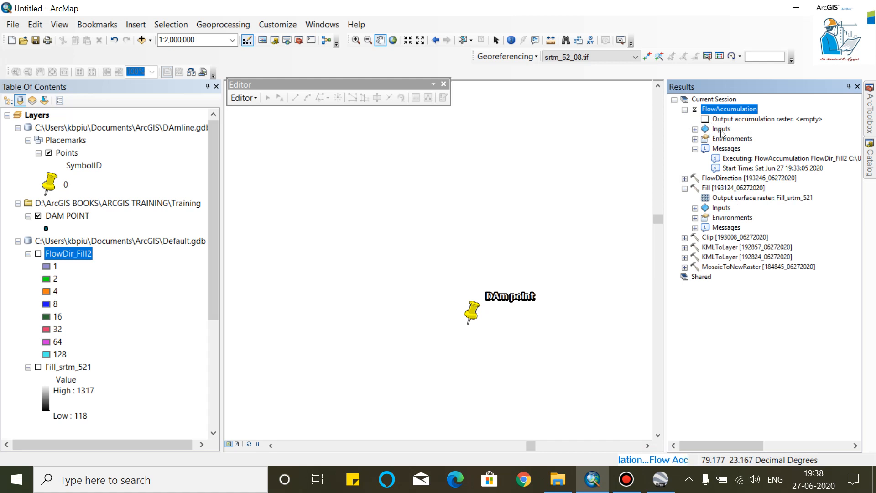
left_click(855, 87)
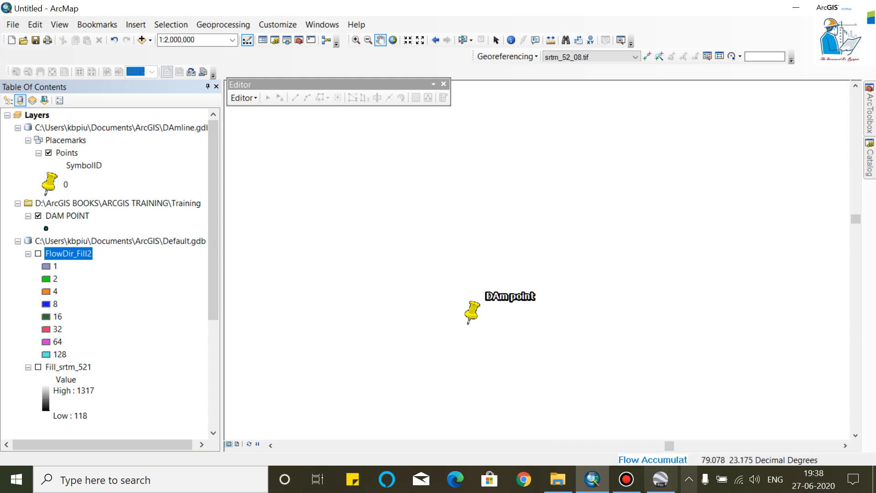
left_click(668, 489)
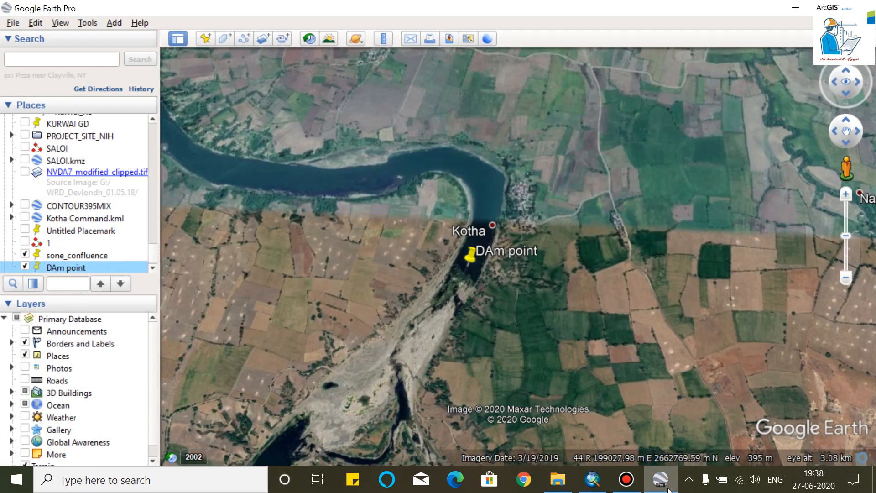
left_click(668, 488)
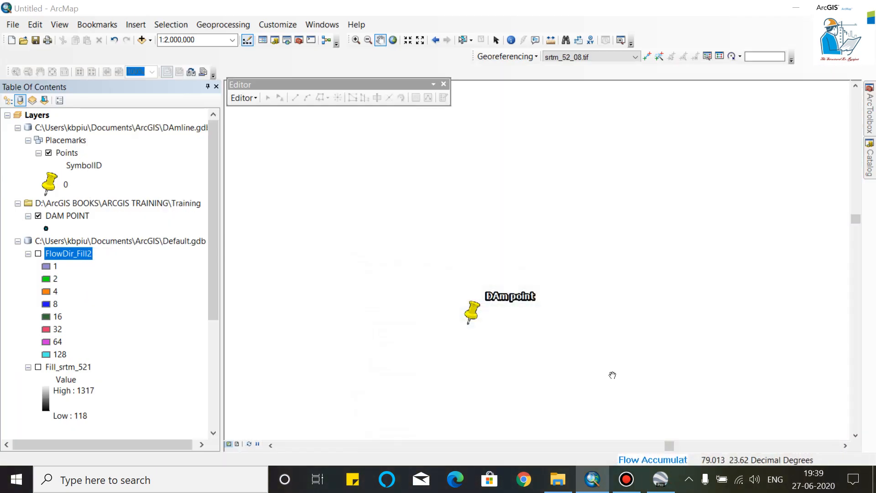
left_click(626, 479)
left_click(803, 442)
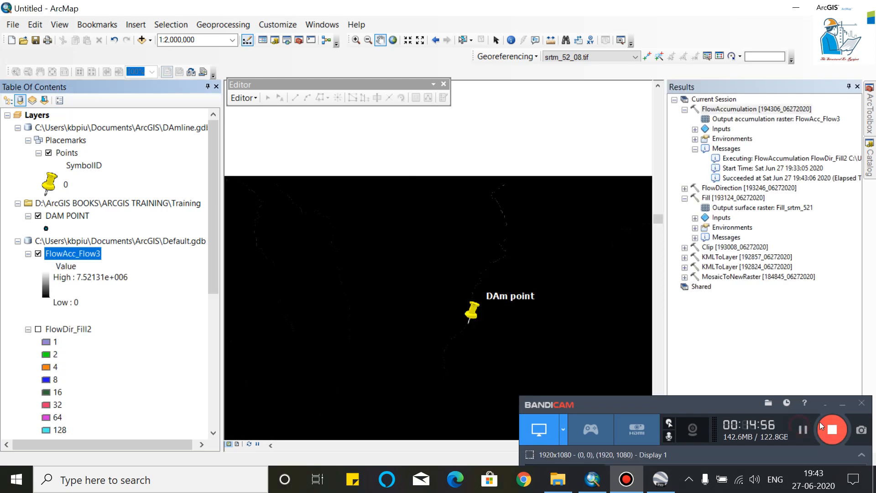
left_click(842, 404)
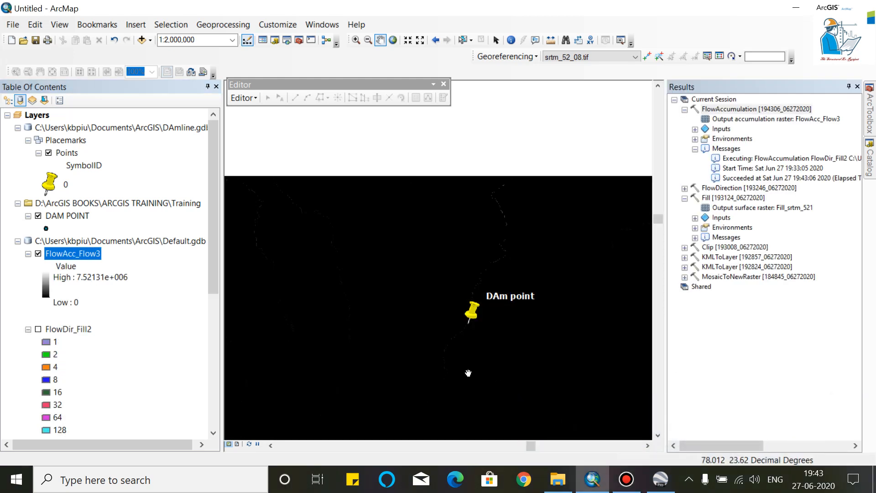
Examine the FlowAcc_Flow3 stream cells around the DAm point at several map scales.
left_click_drag(469, 372, 477, 316)
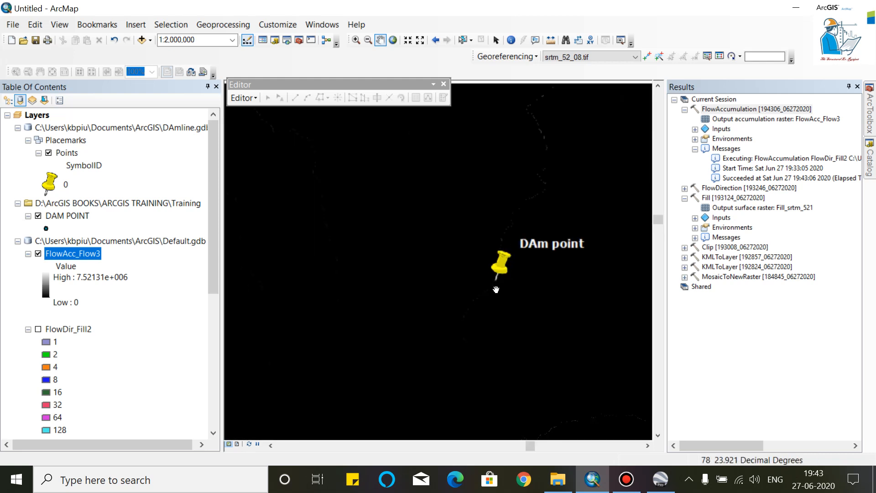
scroll(496, 284, "up", 4)
scroll(498, 272, "up", 4)
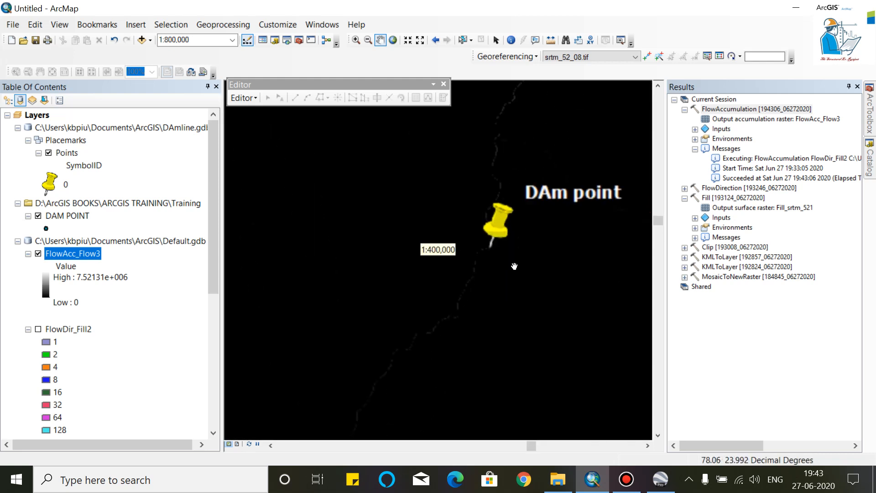
scroll(480, 203, "up", 1)
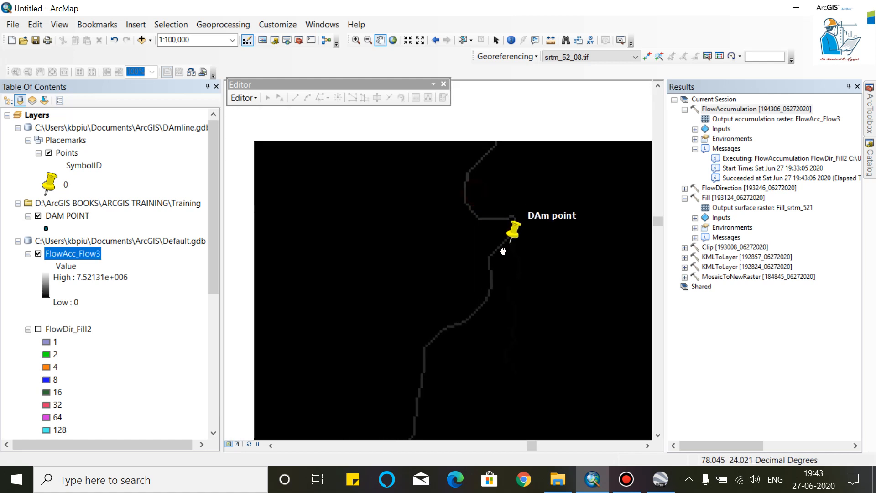
scroll(510, 223, "down", 5)
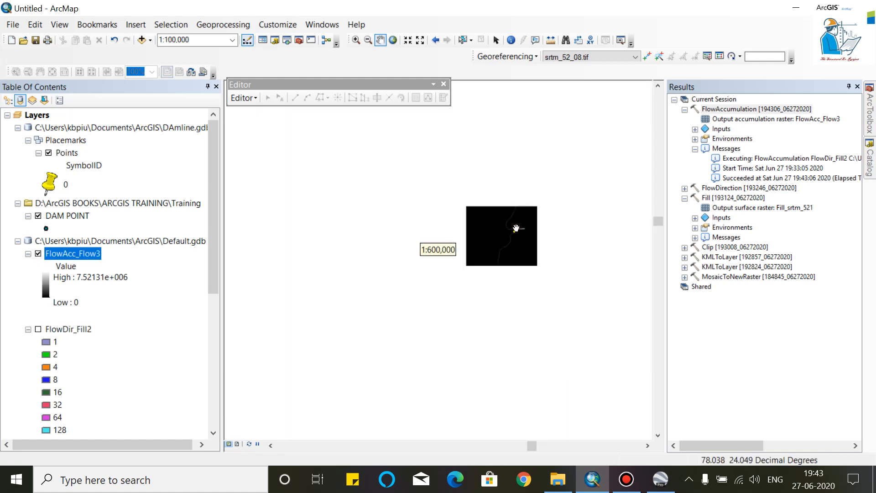
scroll(520, 235, "down", 3)
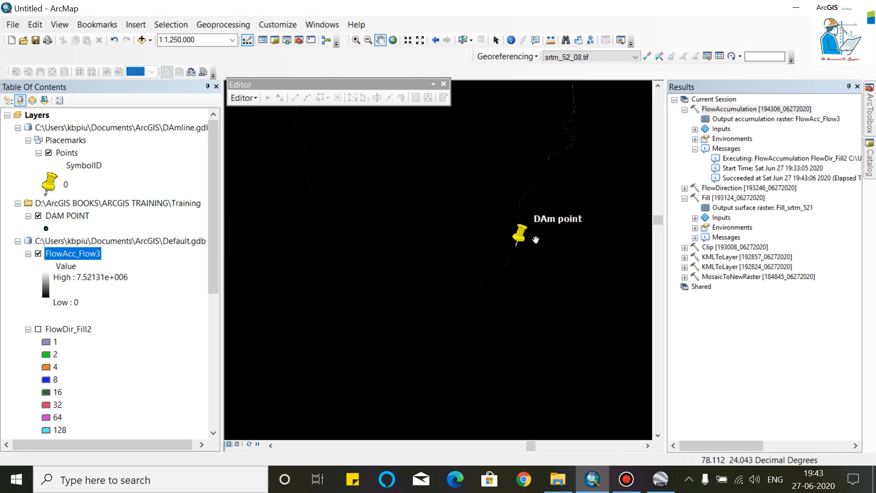
scroll(518, 258, "up", 4)
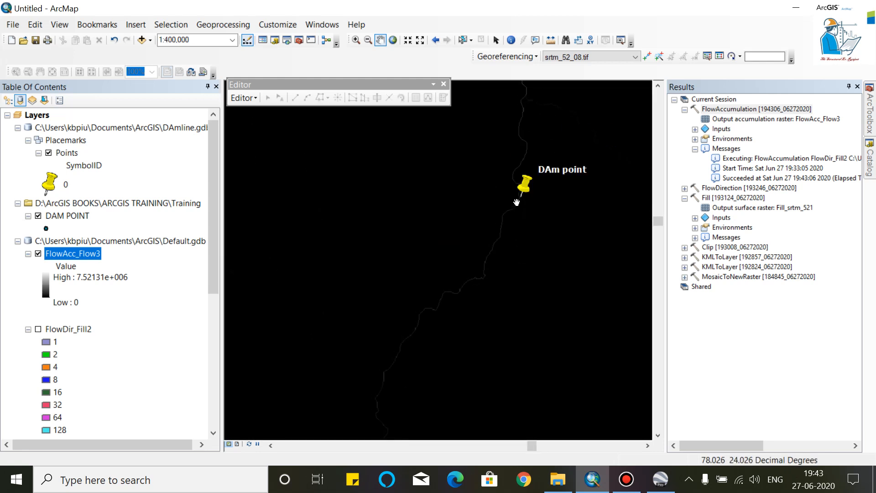
scroll(520, 201, "up", 4)
scroll(516, 205, "up", 2)
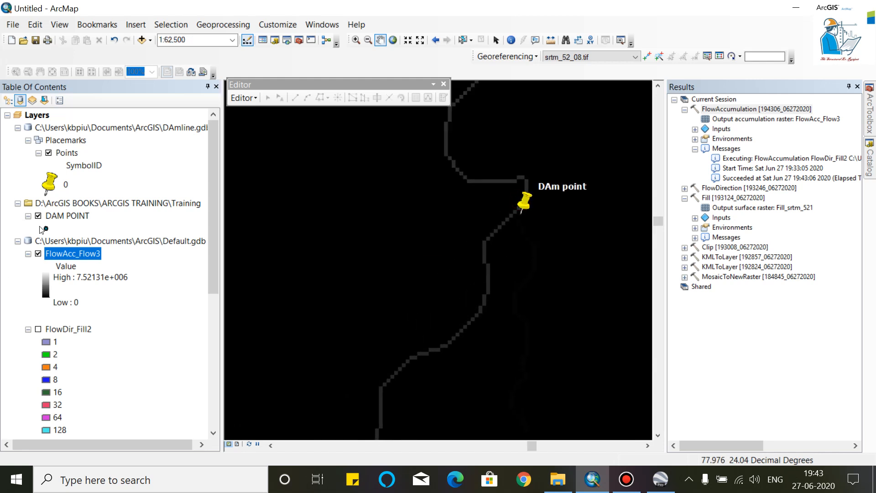
Start an edit session on the DAM POINT layer with the map focused closely on the DAm point pin.
left_click(62, 218)
scroll(534, 210, "up", 3)
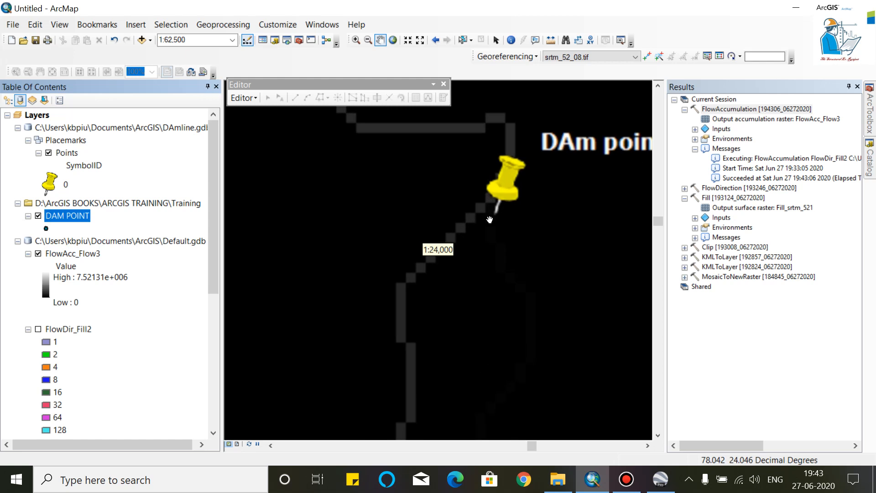
scroll(480, 222, "up", 4)
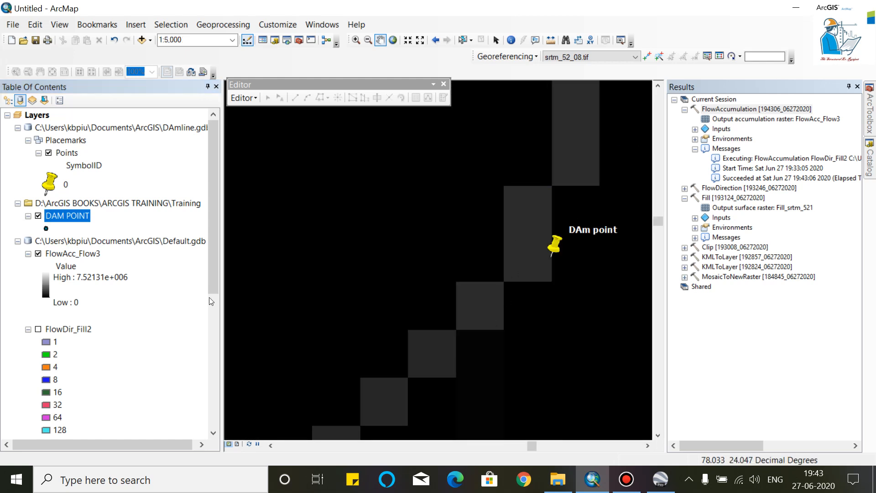
right_click(76, 219)
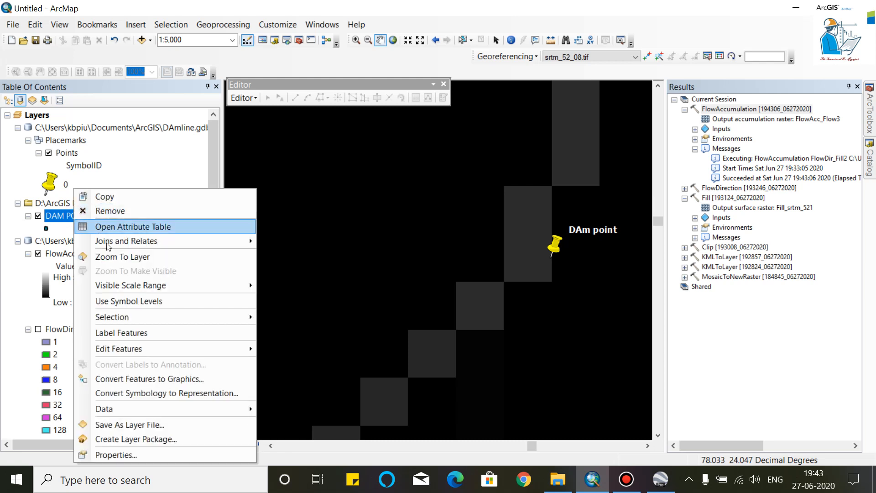
left_click(121, 348)
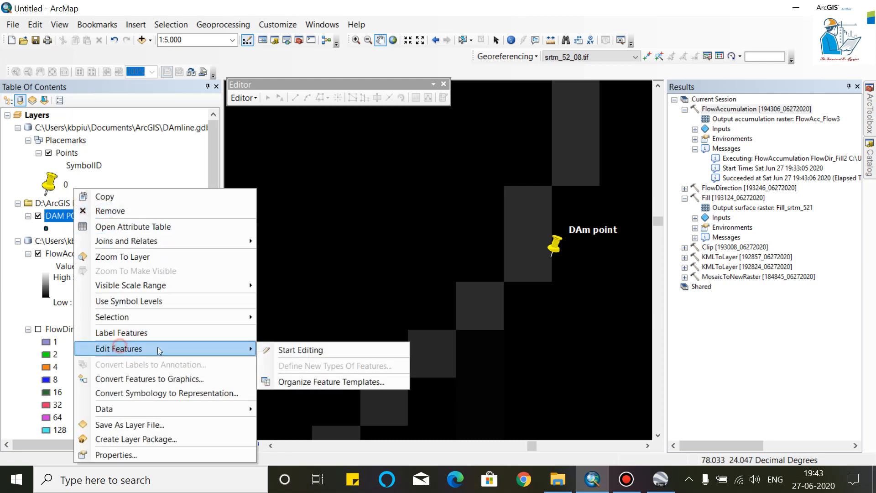
left_click(308, 350)
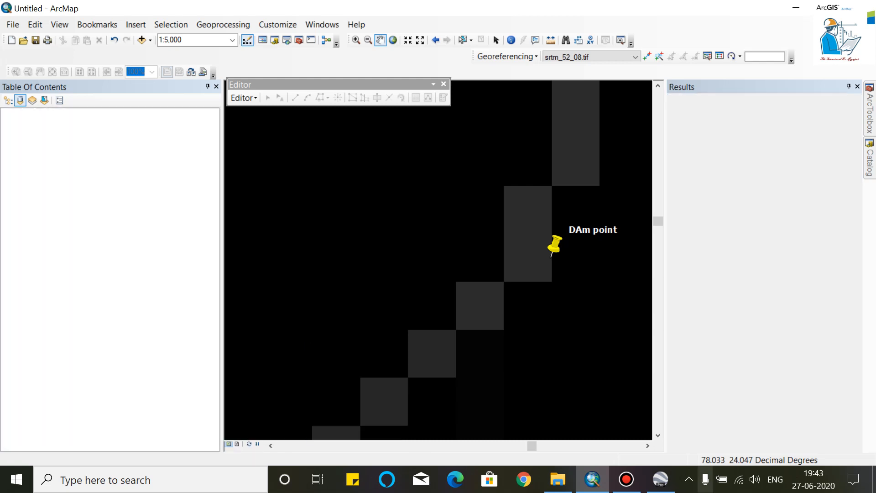
left_click(627, 480)
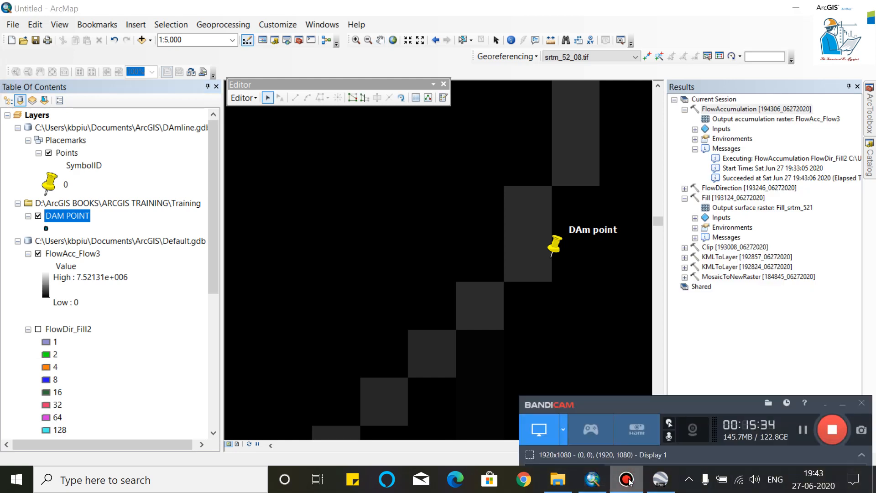
left_click(628, 480)
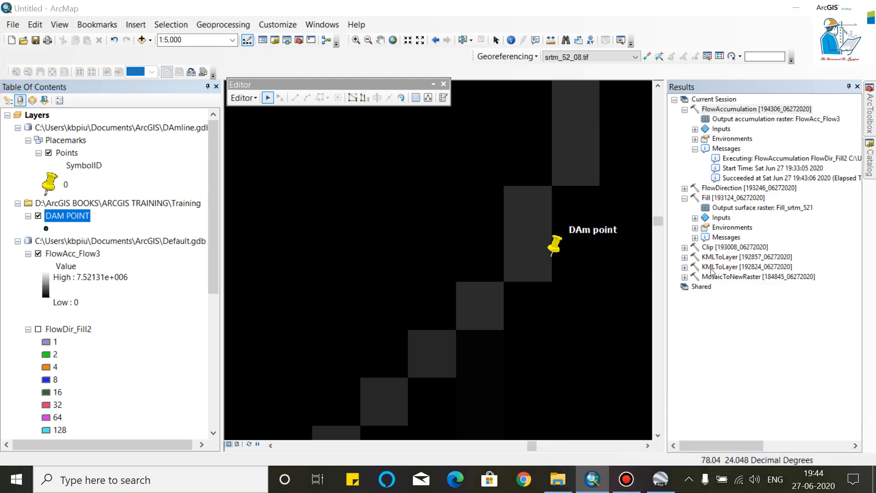
Close the Results window and add a DAM POINT point feature in the stream cell directly west of the DAm point pin.
left_click(857, 86)
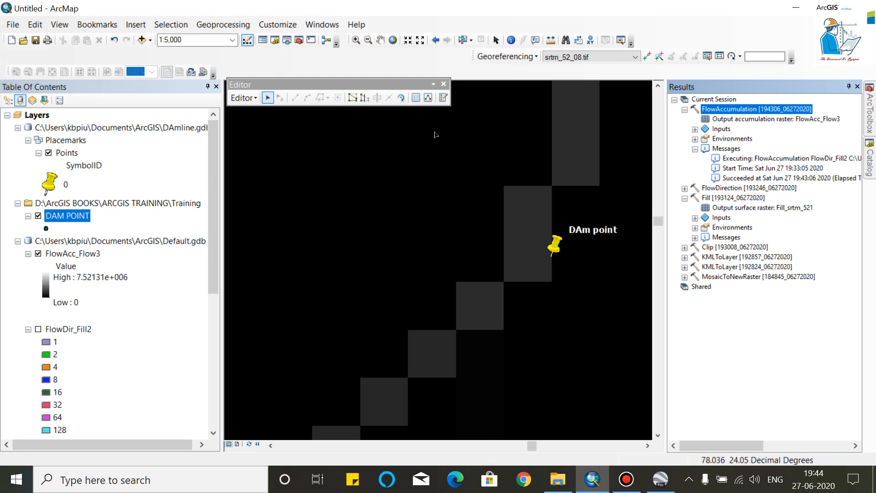
left_click(857, 86)
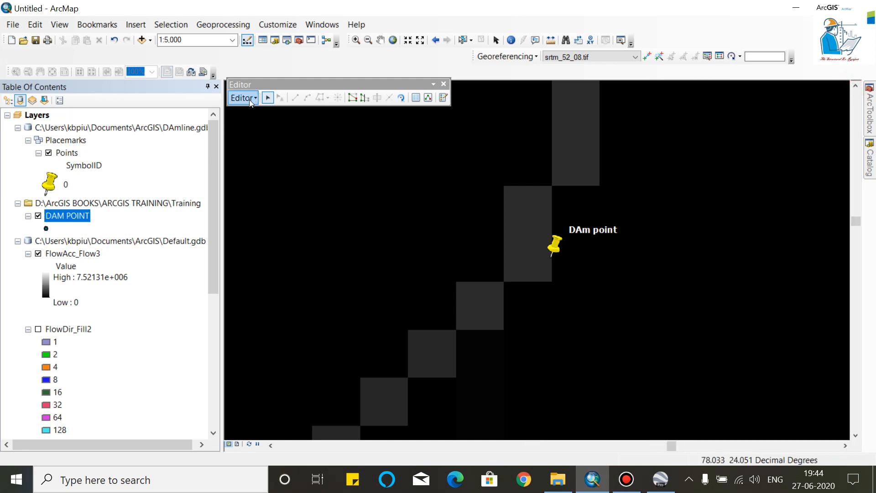
left_click(442, 99)
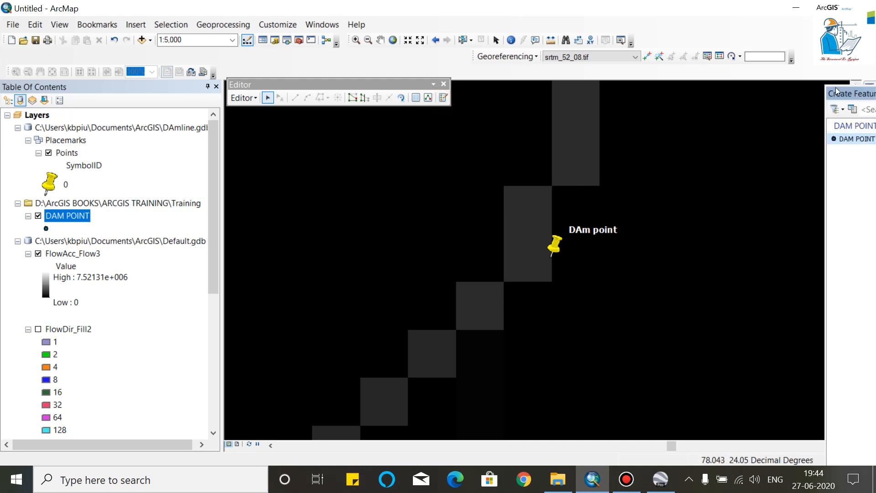
left_click_drag(836, 86, 735, 86)
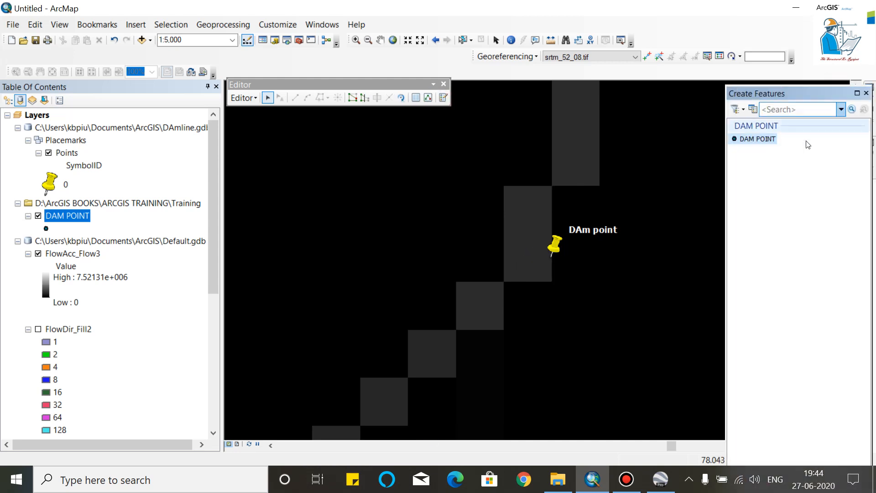
left_click(758, 139)
left_click_drag(789, 99, 782, 32)
left_click(751, 450)
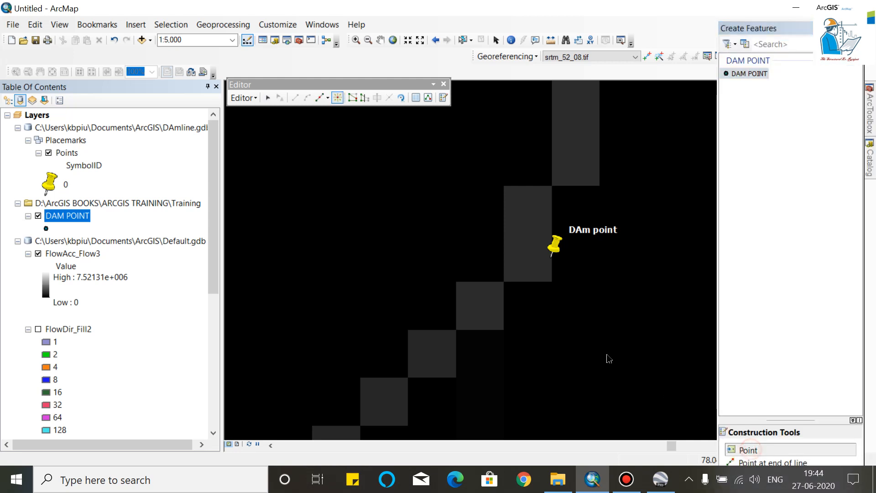
left_click(527, 243)
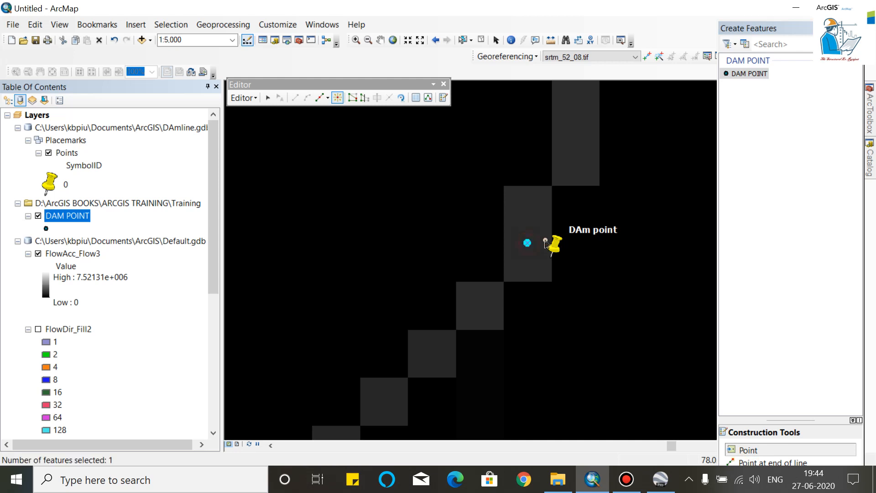
Stop the edit session and save the edits to the DAM POINT layer.
left_click(243, 98)
left_click(264, 126)
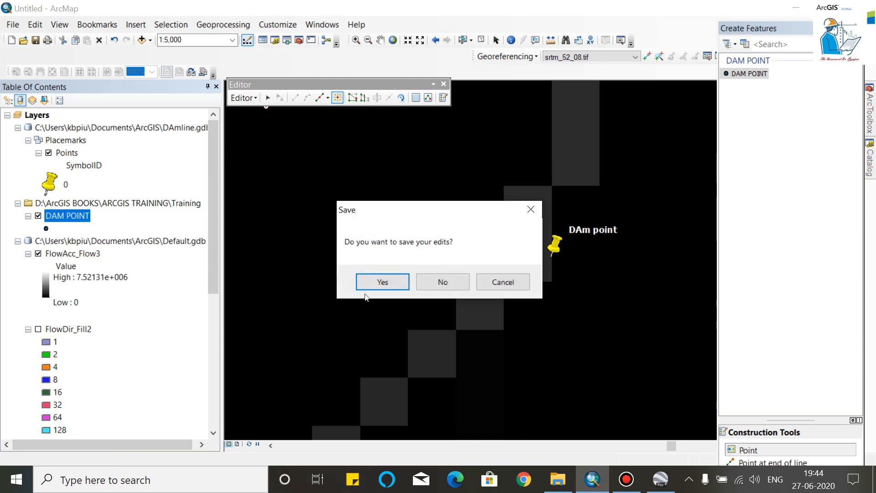
left_click(364, 280)
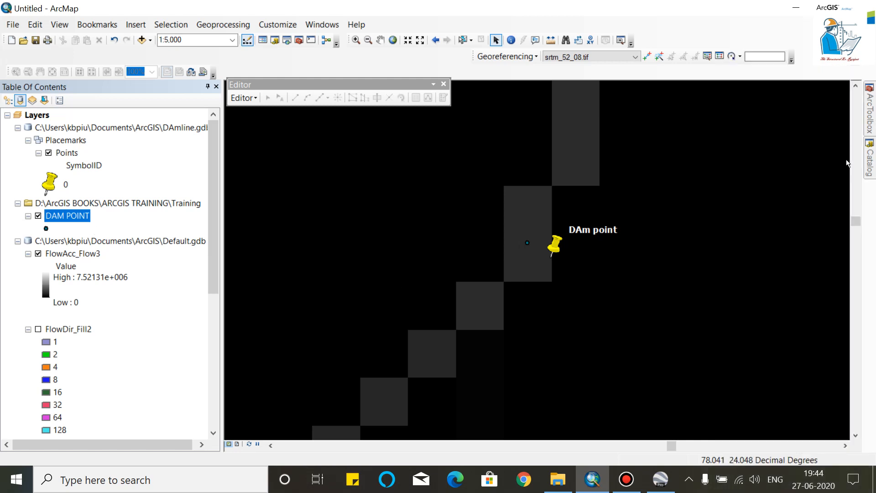
Search for the Snap Pour Point tool and open it.
left_click(289, 25)
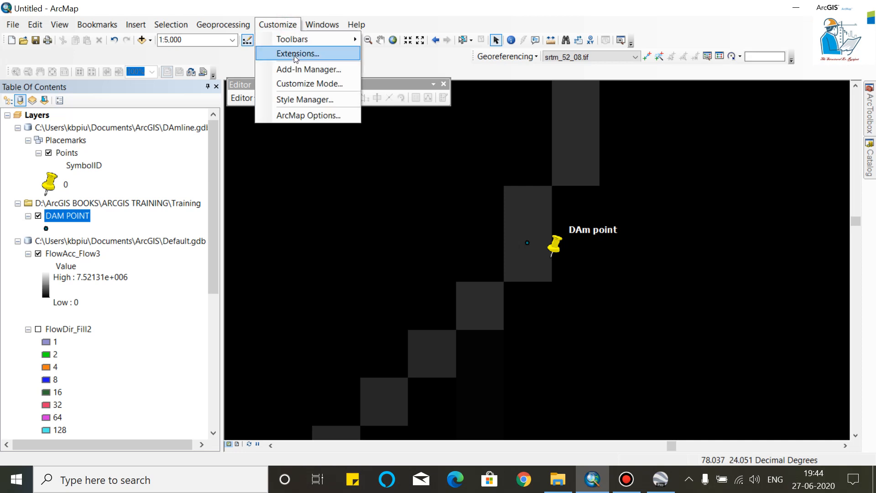
mouse_move(319, 25)
left_click(336, 114)
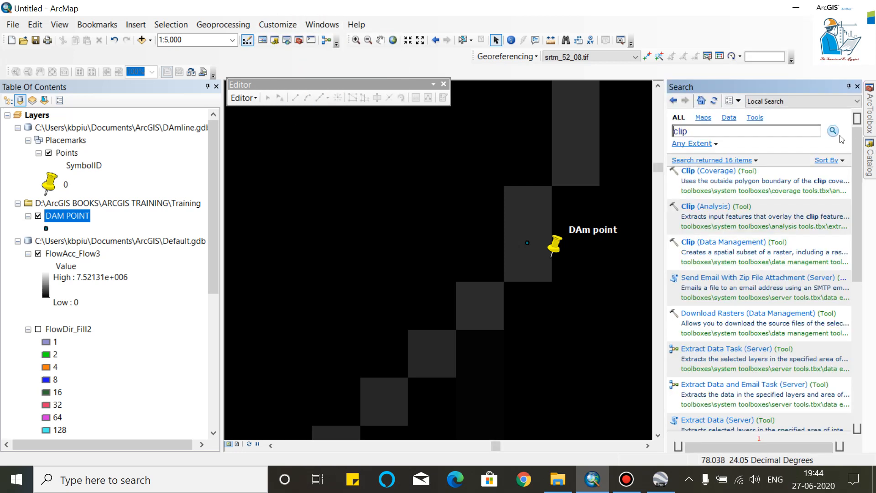
left_click(735, 135)
key("Return")
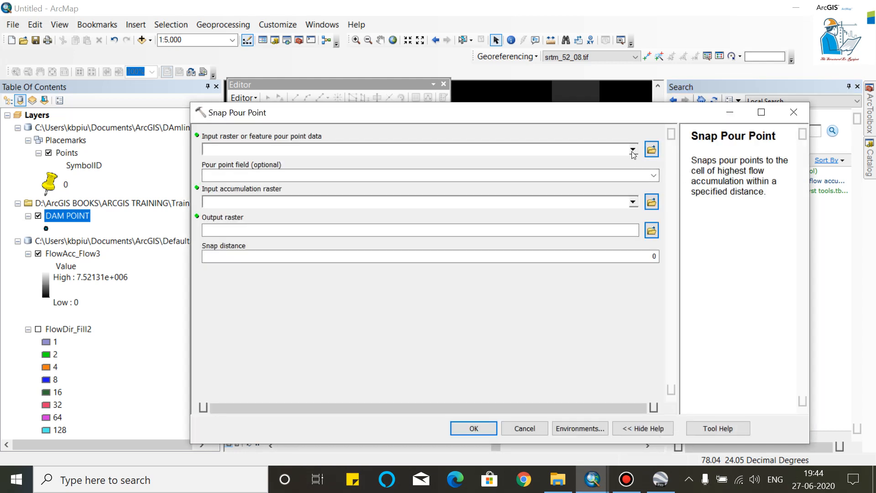
Run Snap Pour Point with DAM POINT as the pour point data, Id as the field and FlowAcc_Flow3 as the accumulation raster.
left_click(634, 151)
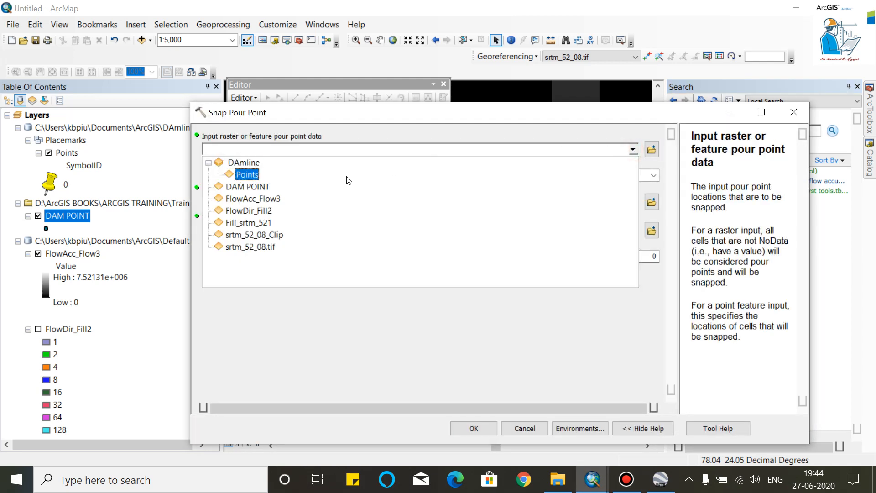
left_click(256, 185)
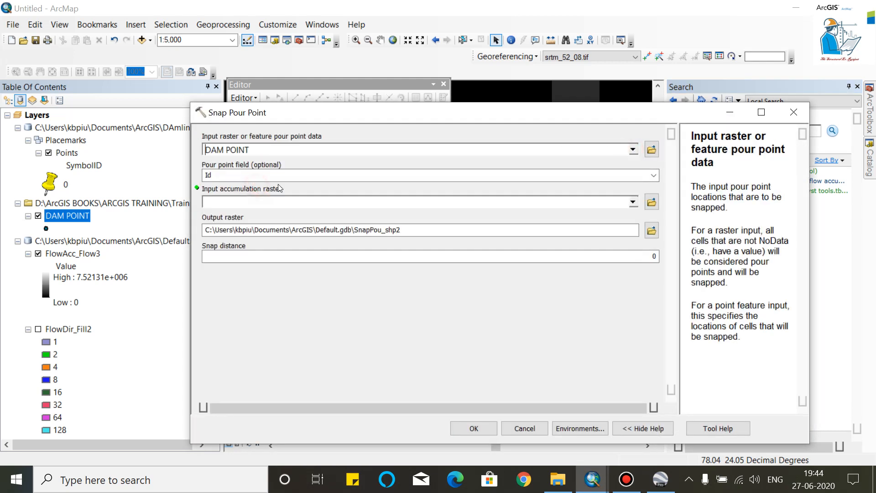
left_click(653, 175)
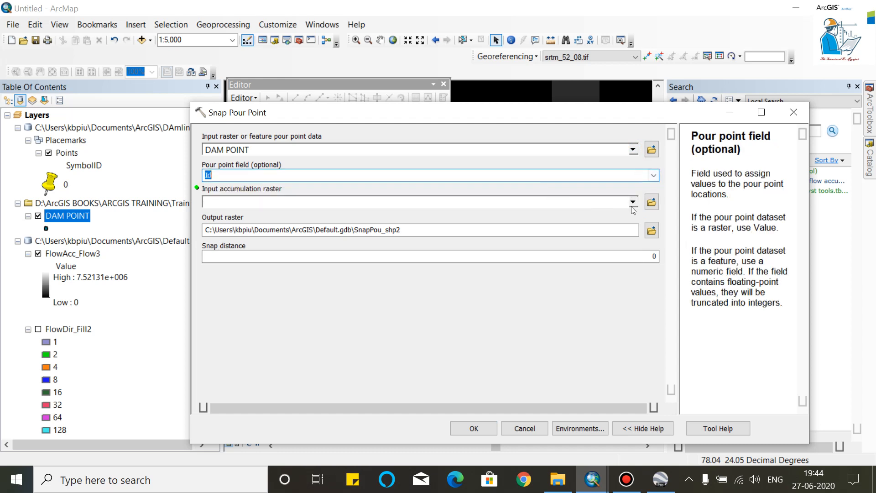
left_click(632, 202)
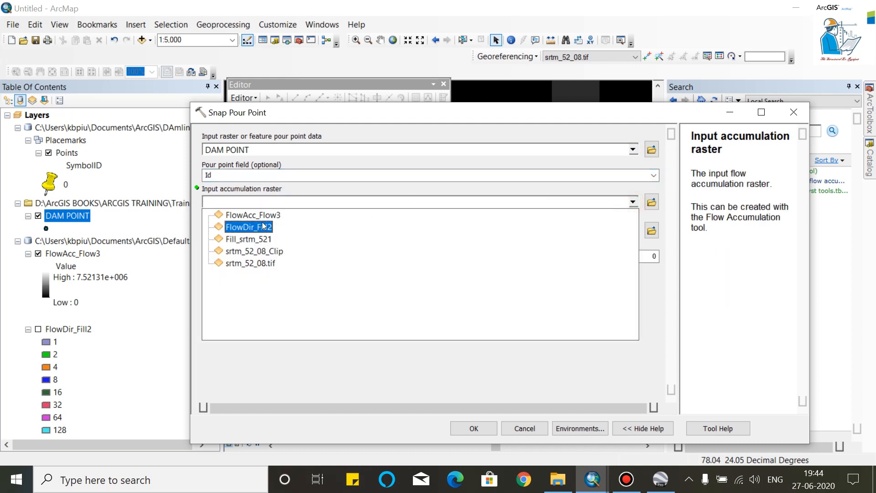
left_click(258, 214)
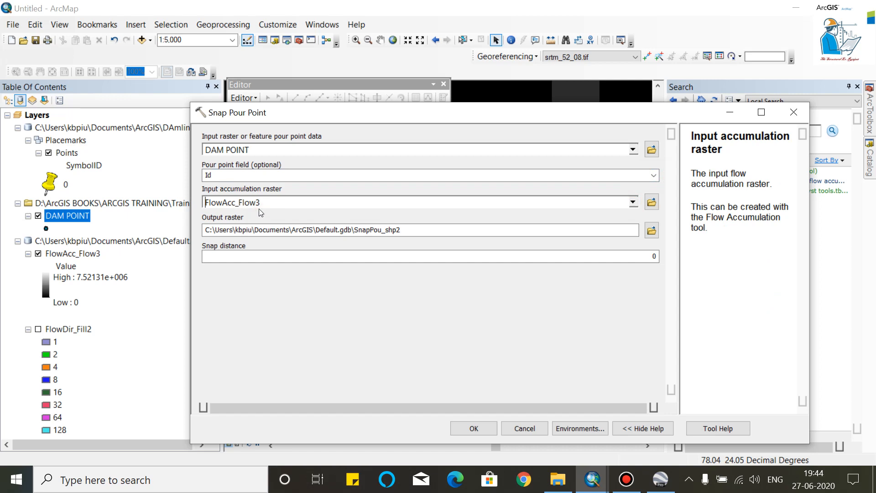
left_click(474, 426)
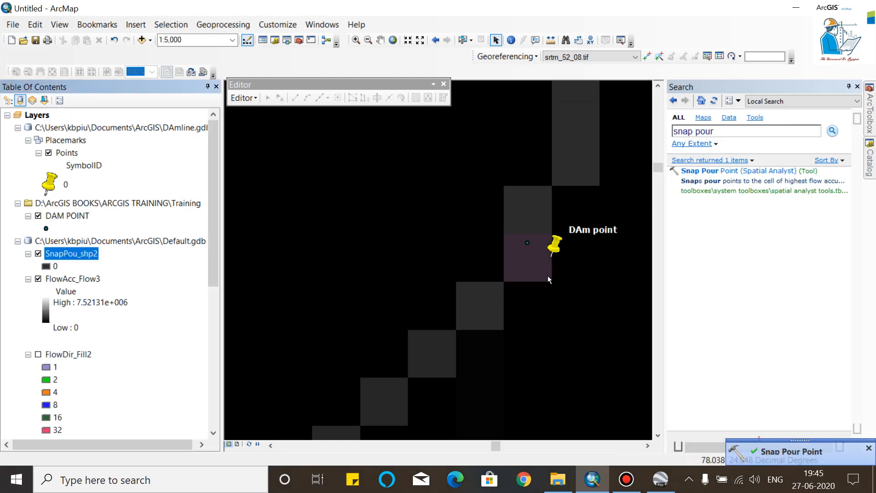
left_click(39, 279)
left_click(38, 278)
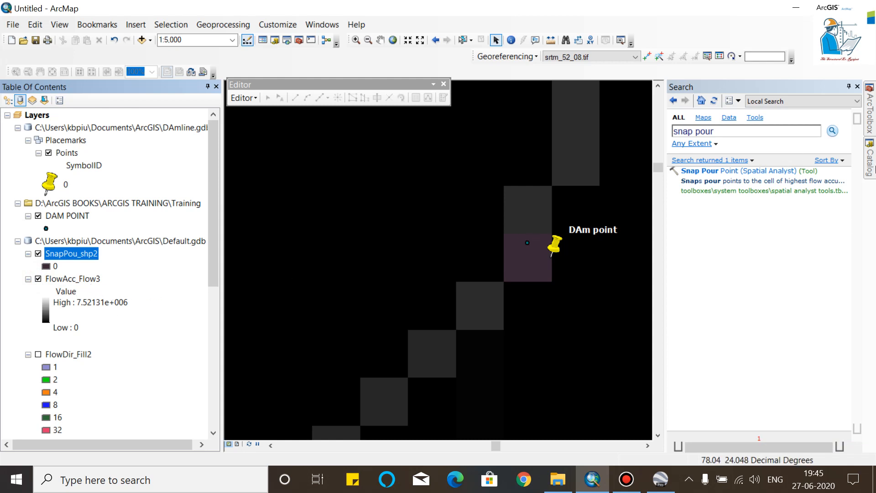
Run the Watershed tool with FlowDir_Fill2 as the flow direction raster and SnapPou_shp2 as the pour point data.
mouse_move(873, 118)
scroll(732, 389, "down", 1)
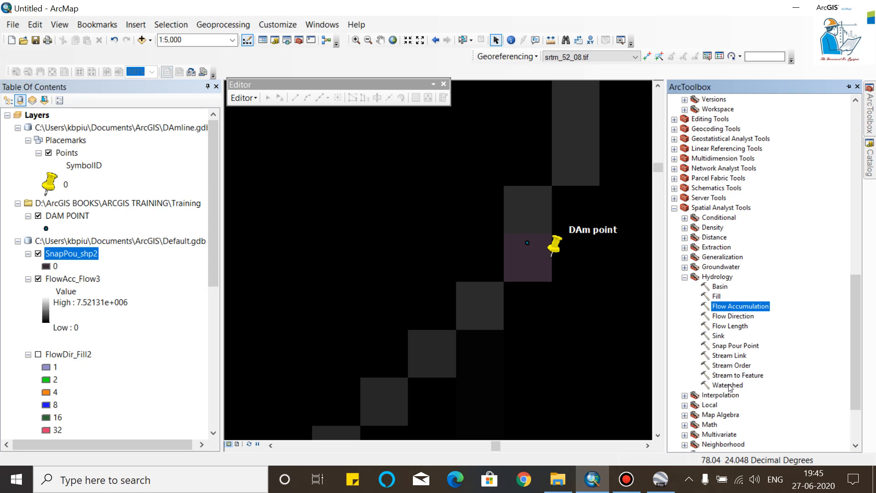
double_click(728, 385)
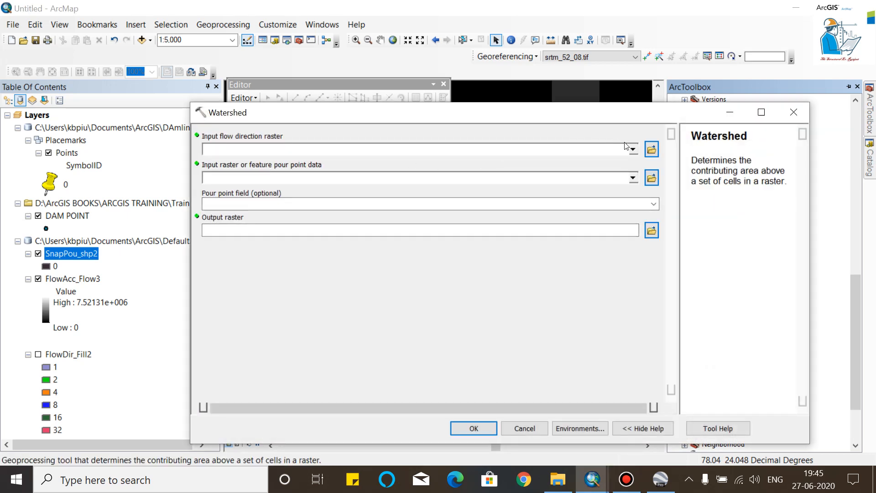
left_click(631, 149)
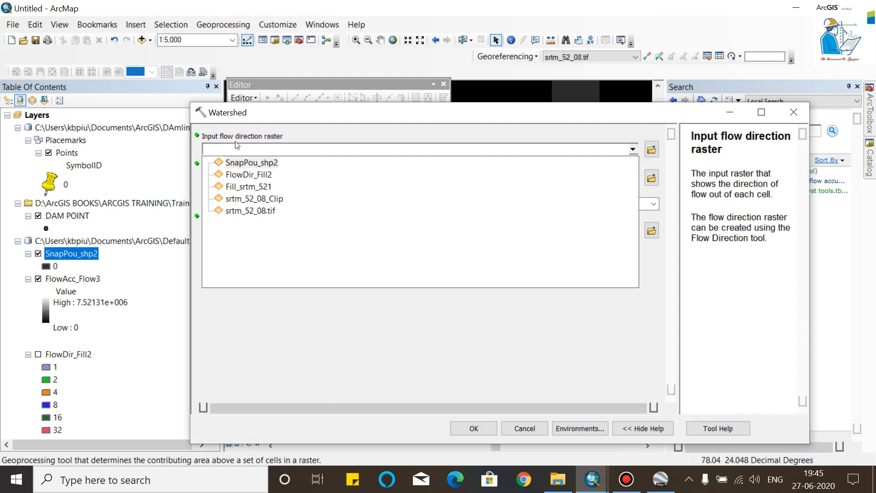
left_click(258, 175)
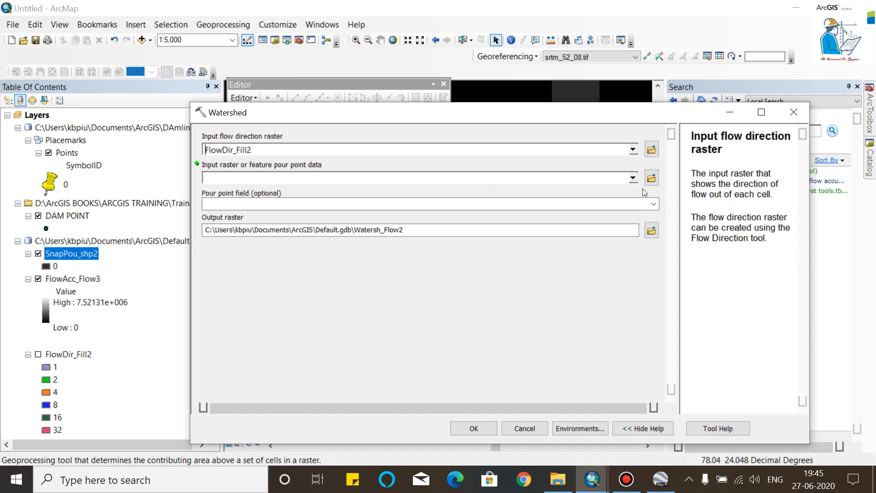
left_click(633, 178)
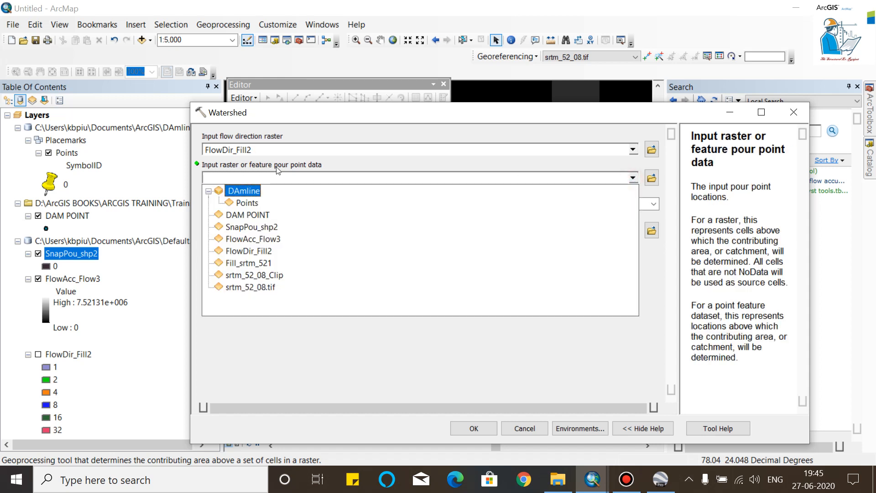
left_click(251, 227)
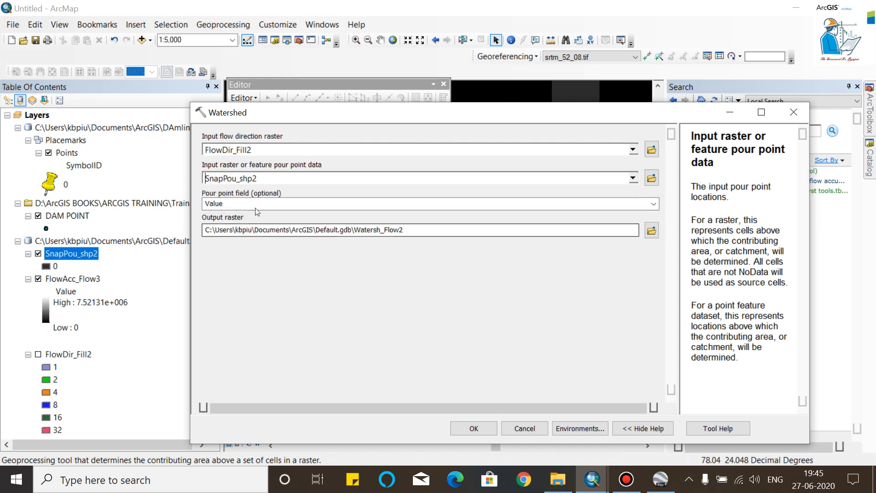
left_click(478, 428)
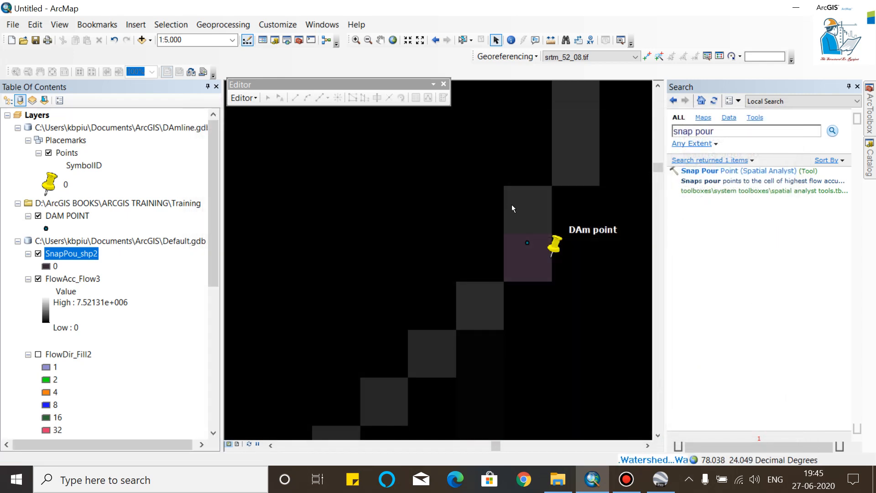
Examine the flow accumulation streams around and south of the DAm point pin, from the dam cell out to the whole raster.
mouse_move(616, 467)
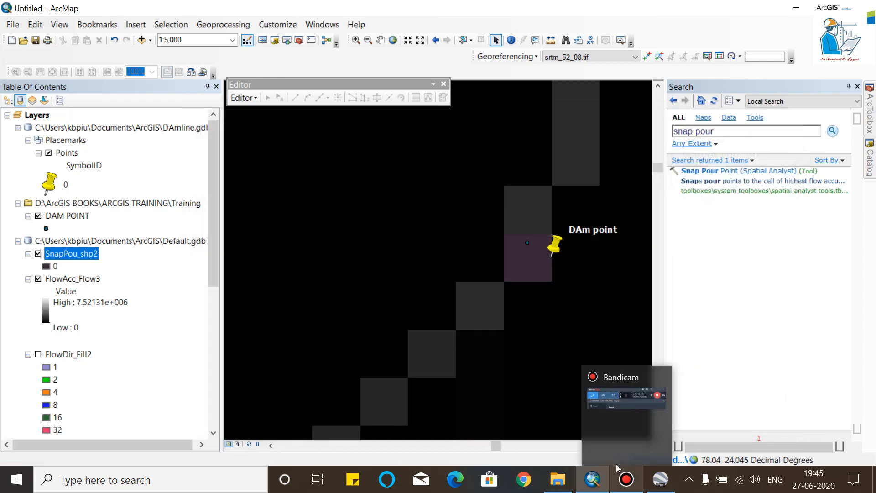
scroll(597, 214, "up", 4)
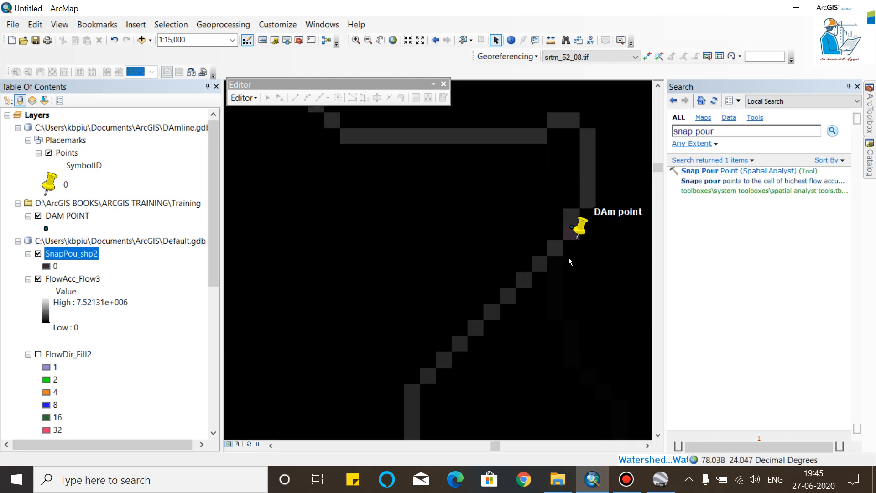
scroll(541, 206, "up", 3)
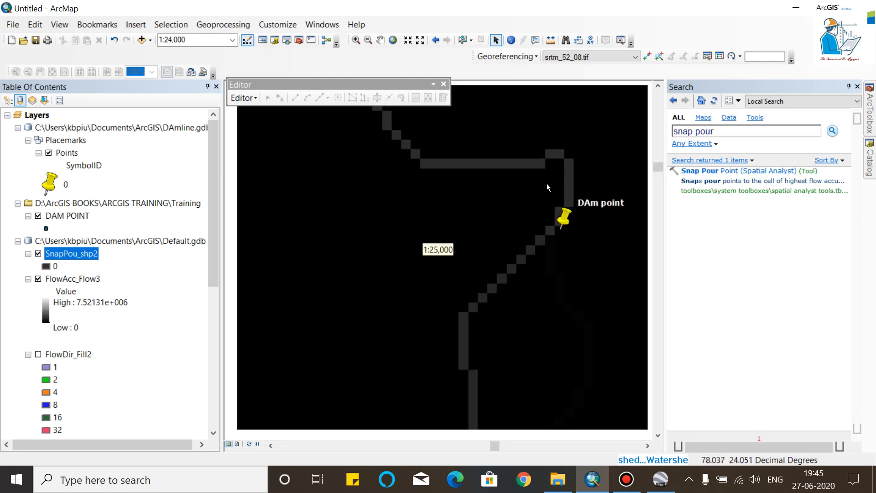
scroll(547, 187, "up", 1)
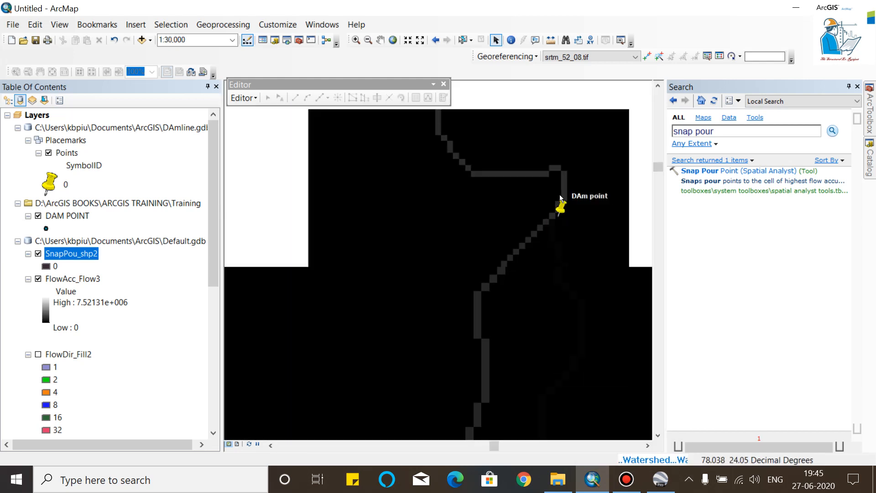
scroll(560, 199, "up", 3)
scroll(532, 211, "up", 3)
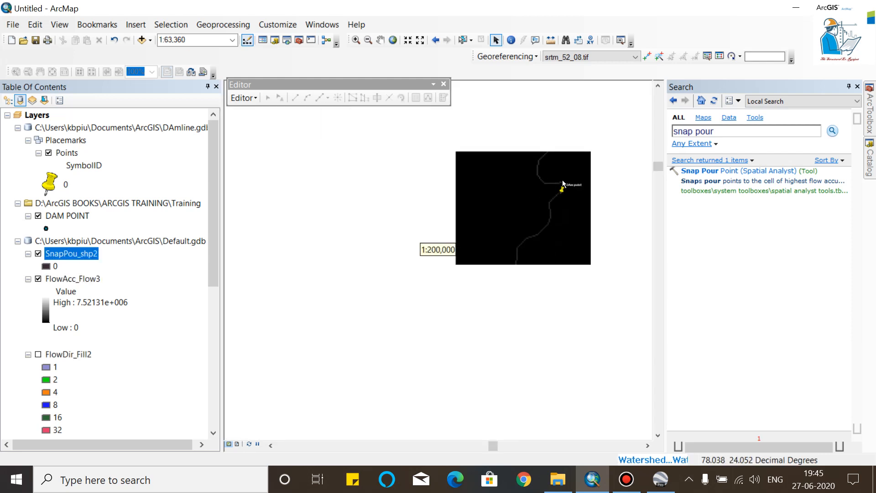
scroll(547, 204, "up", 1)
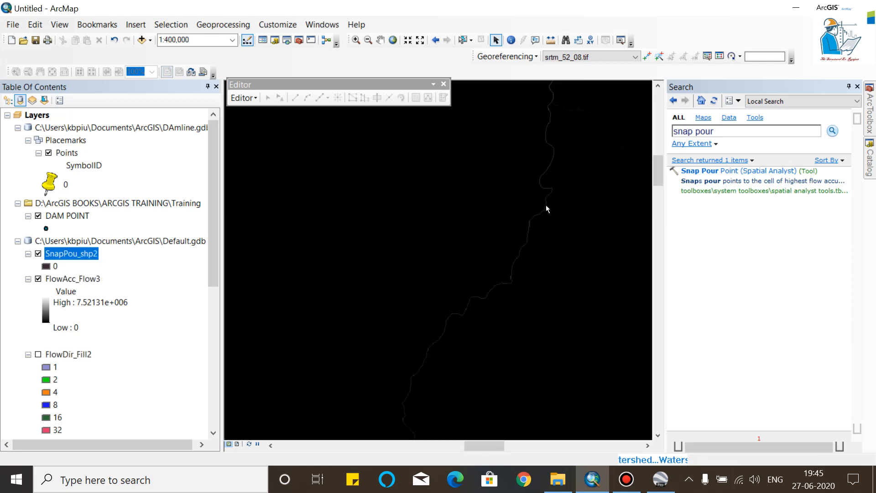
scroll(558, 207, "up", 2)
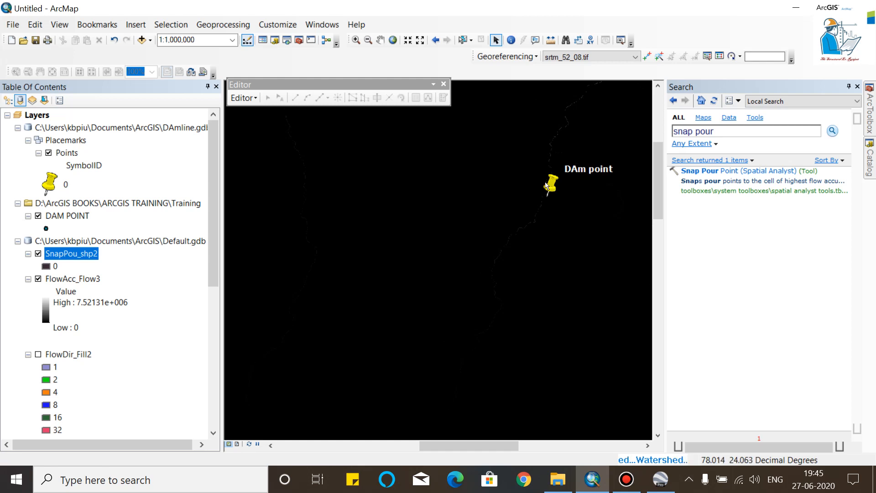
scroll(567, 181, "down", 1)
scroll(570, 181, "up", 3)
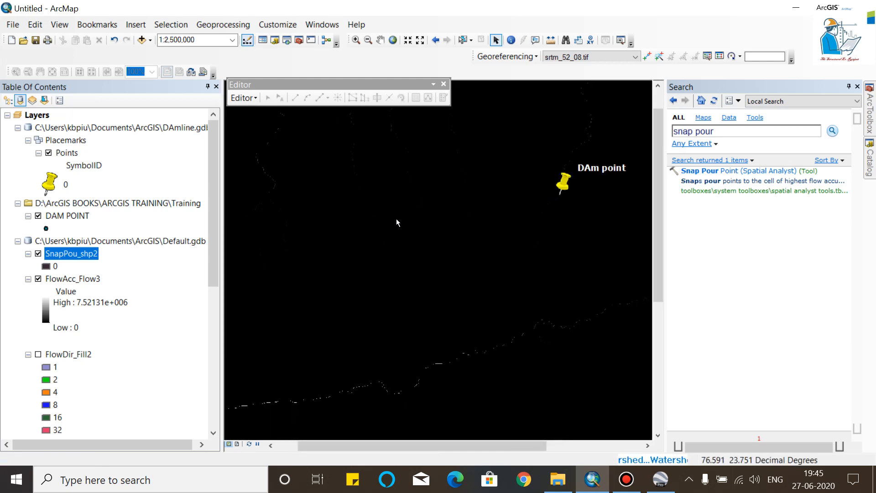
scroll(354, 209, "up", 1)
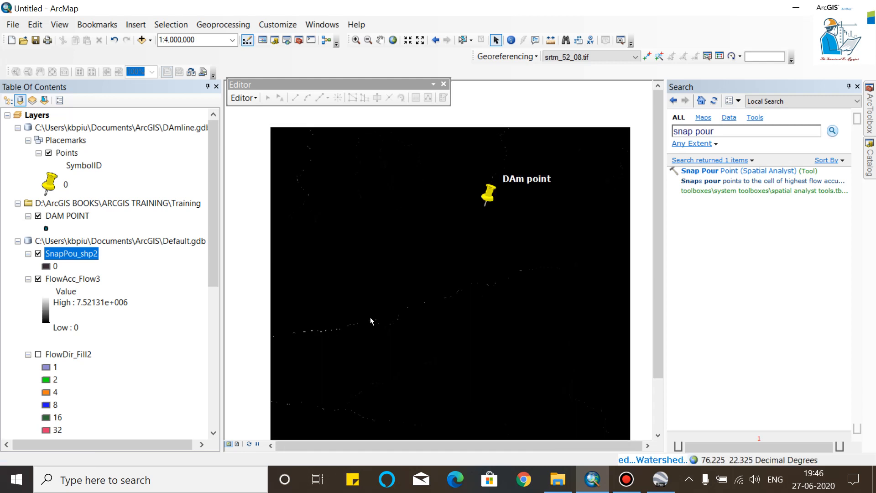
scroll(475, 212, "down", 2)
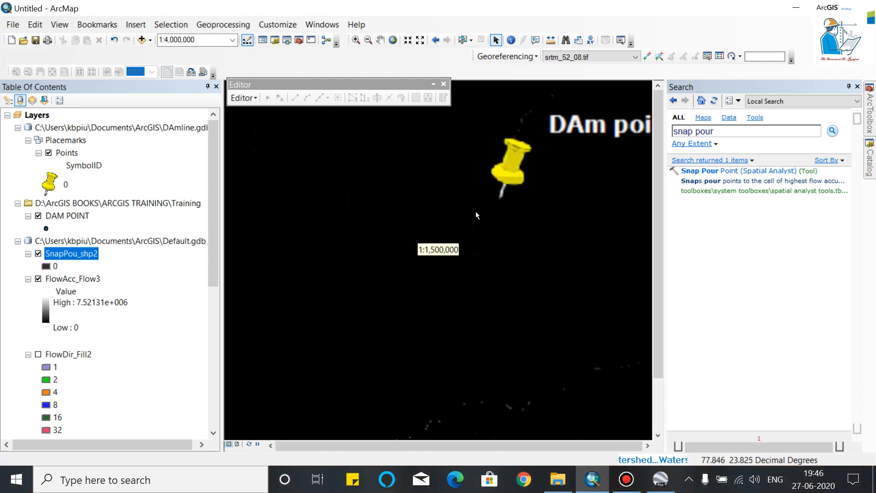
scroll(458, 225, "up", 1)
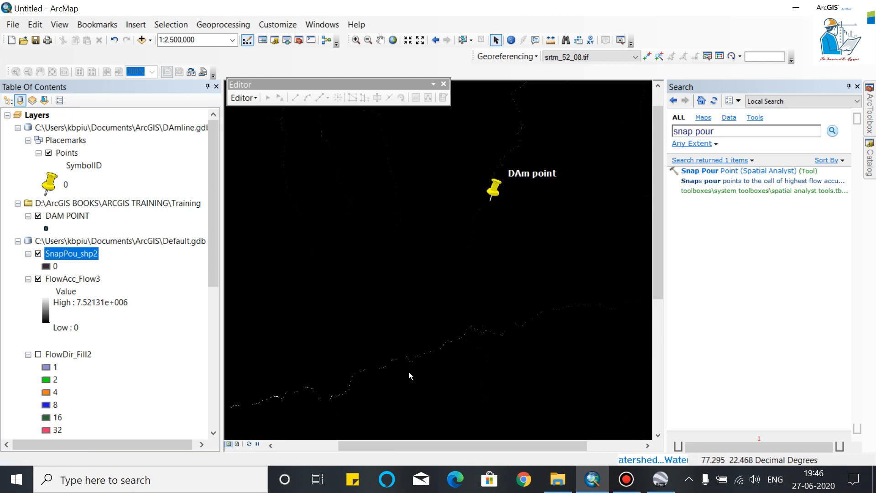
scroll(349, 393, "down", 2)
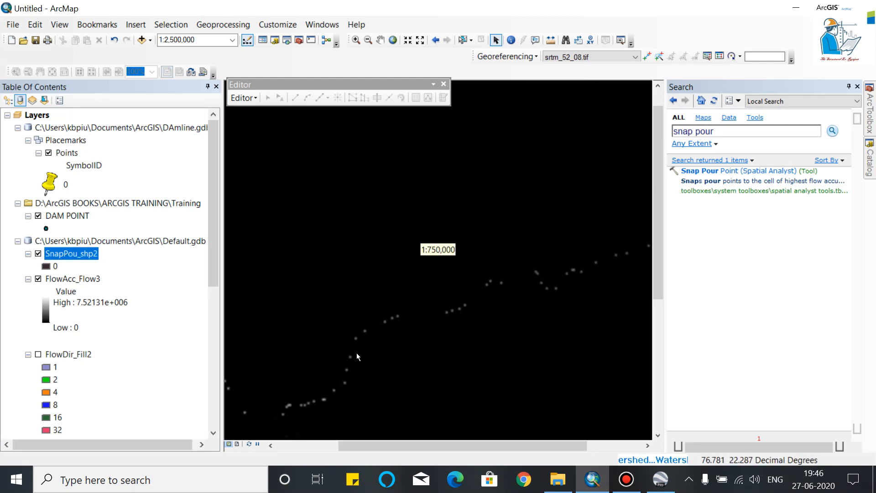
Hide the FlowAcc_Flow3 and Points layers so the watershed raster is displayed with only the DAM POINT feature.
scroll(370, 341, "up", 1)
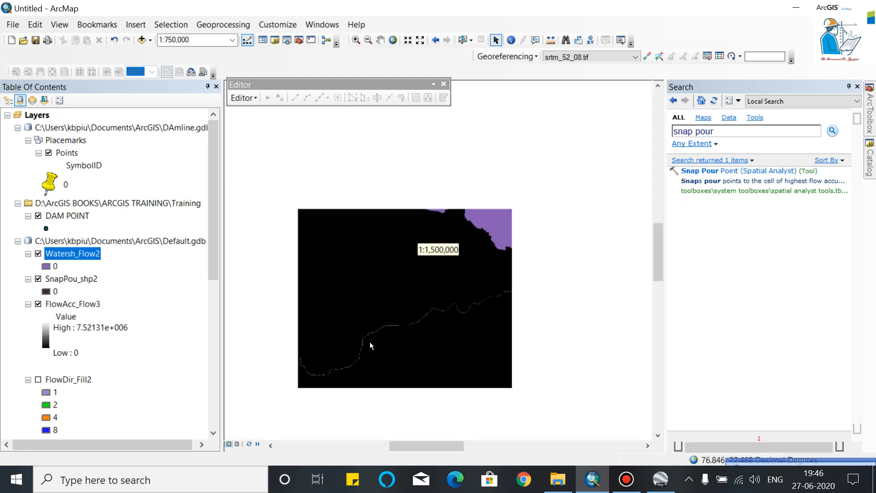
scroll(473, 204, "up", 1)
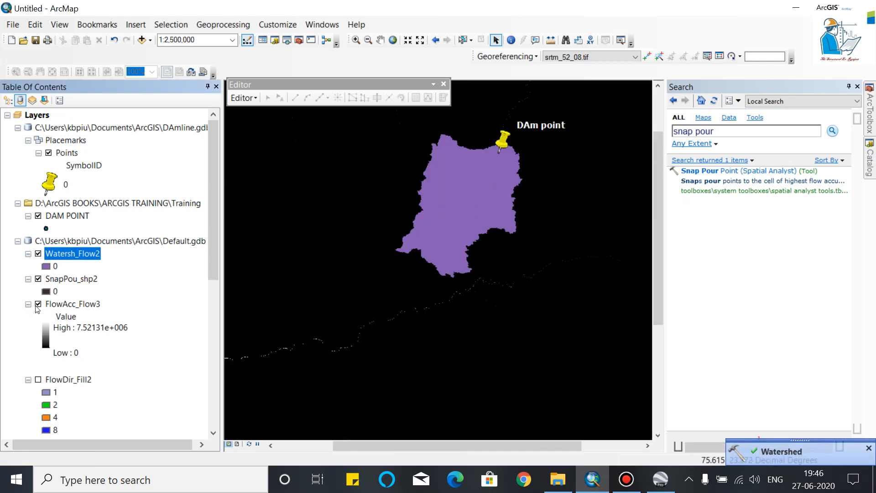
left_click(38, 303)
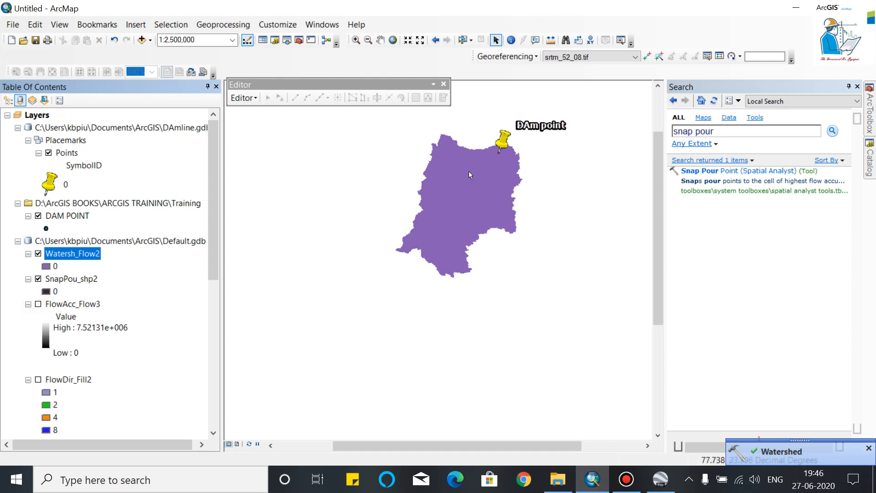
scroll(503, 145, "down", 2)
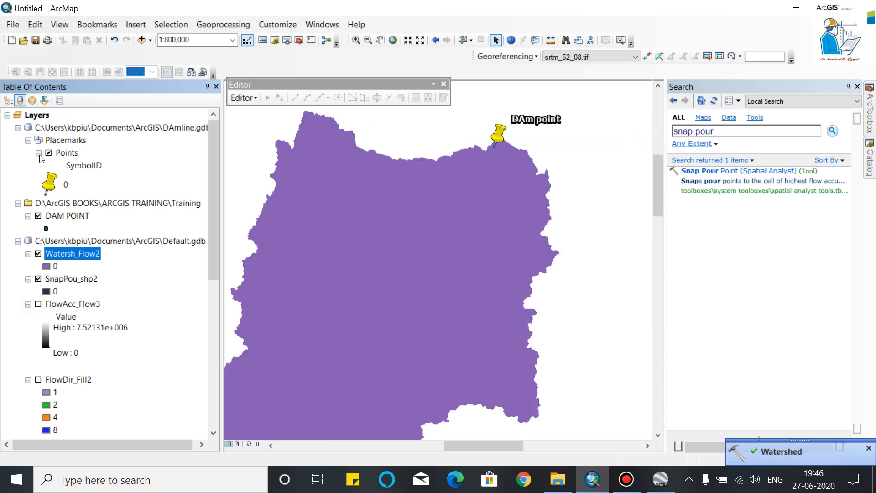
left_click(49, 153)
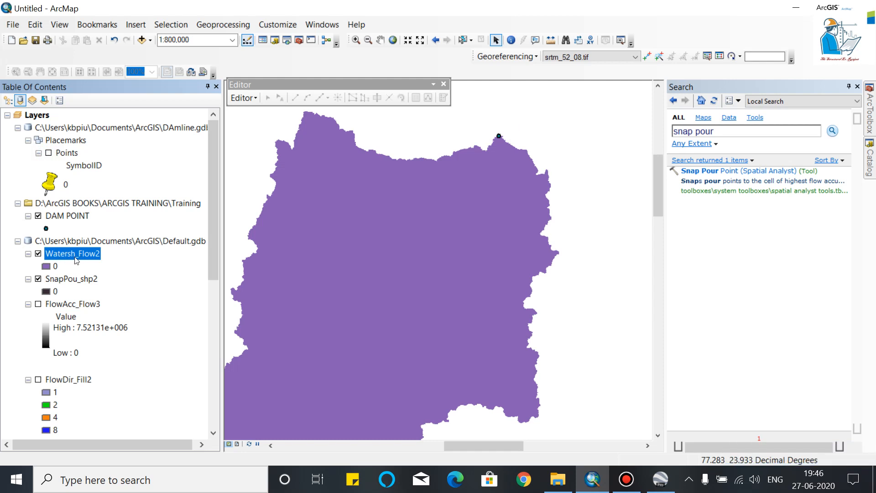
triple_click(736, 128)
type("f")
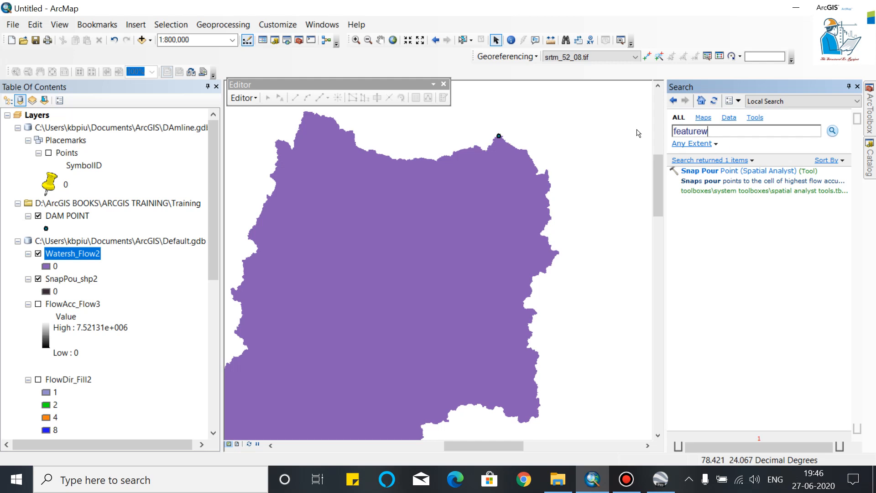
type("eature to polygon")
key("Return")
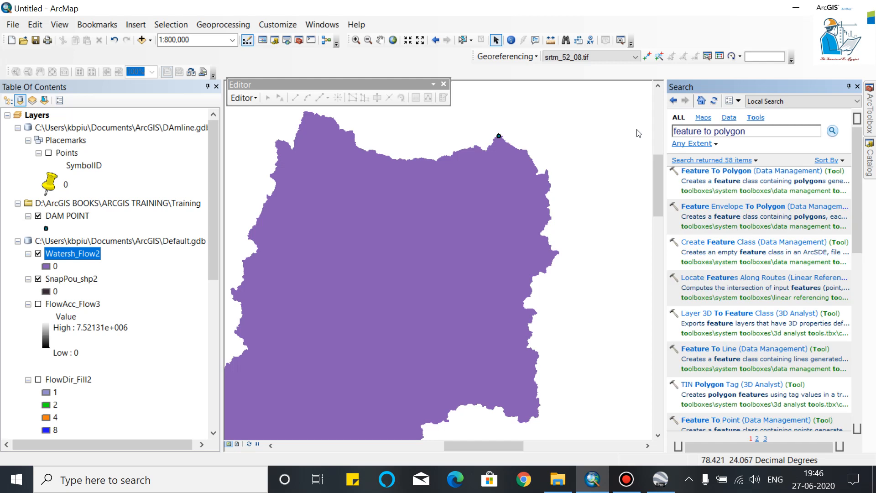
Convert the Watersh_Flow2 raster to simplified polygon features with Raster to Polygon, using the Value field, and hide the source raster.
key("ctrl+a")
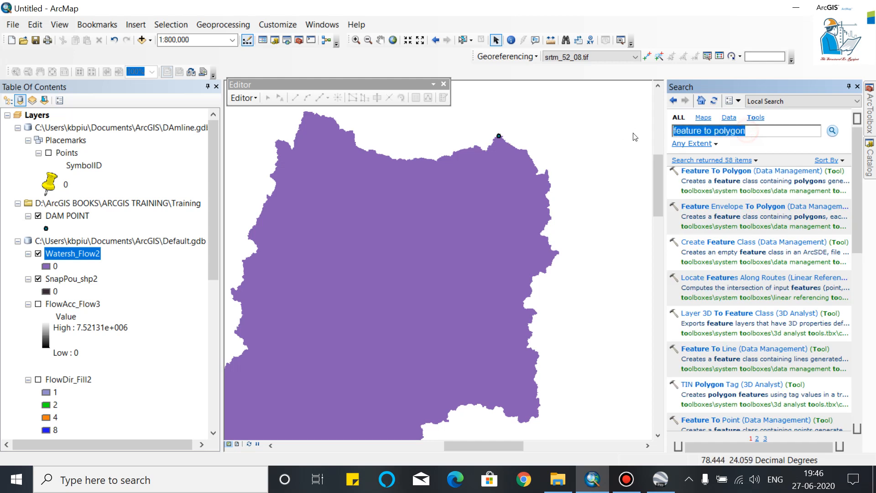
type("rast")
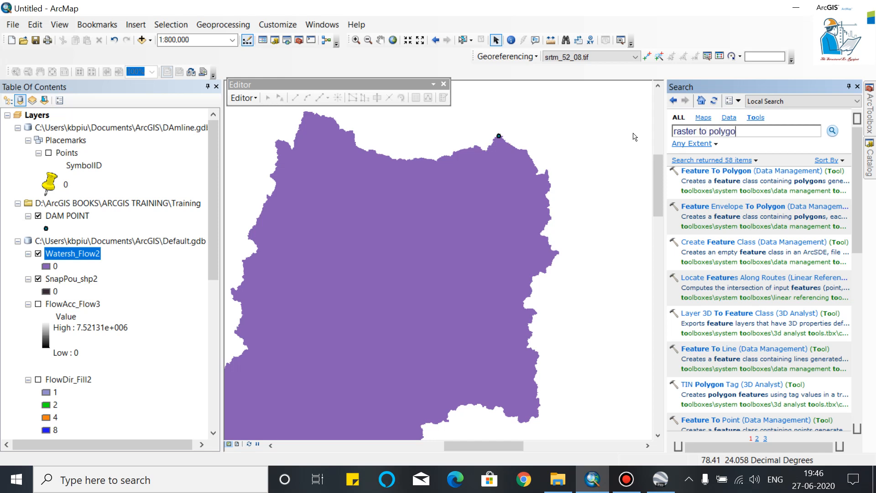
type("er to polygon")
key("Return")
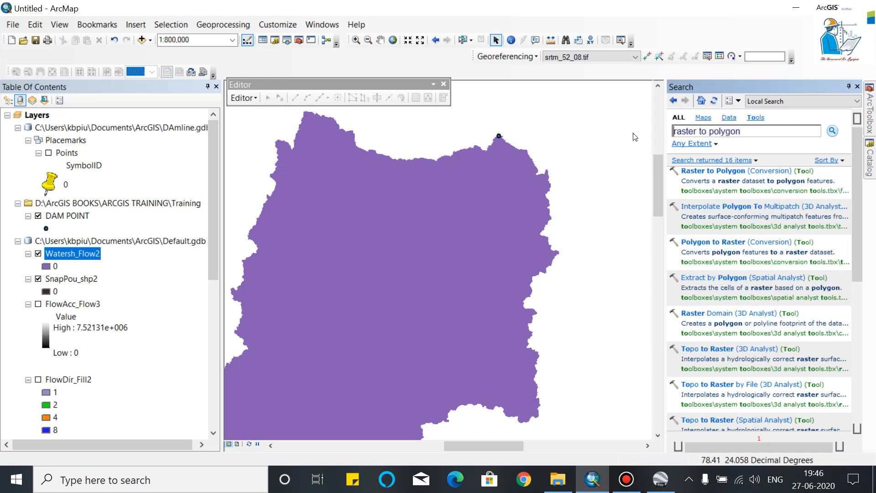
left_click(714, 172)
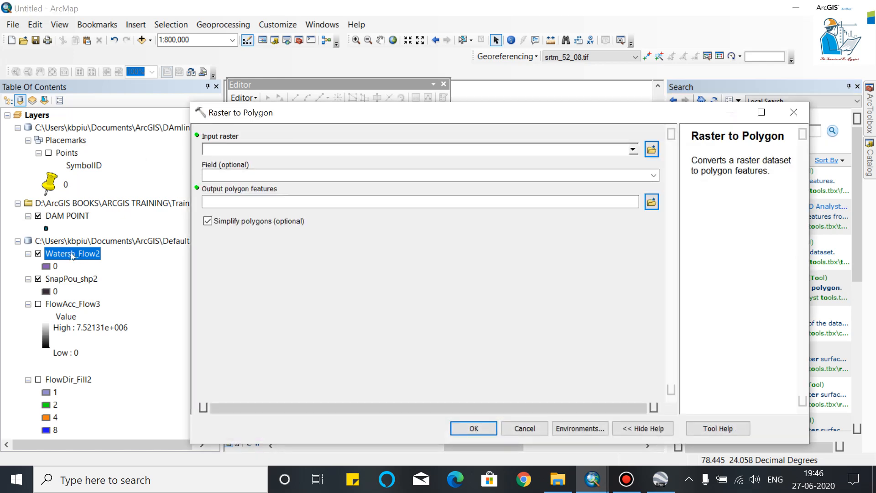
left_click_drag(71, 258, 265, 152)
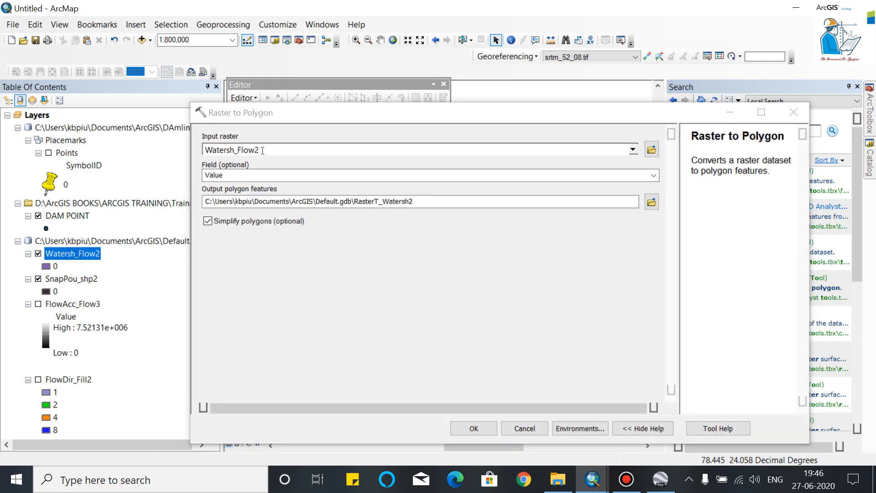
left_click(473, 427)
scroll(481, 240, "up", 2)
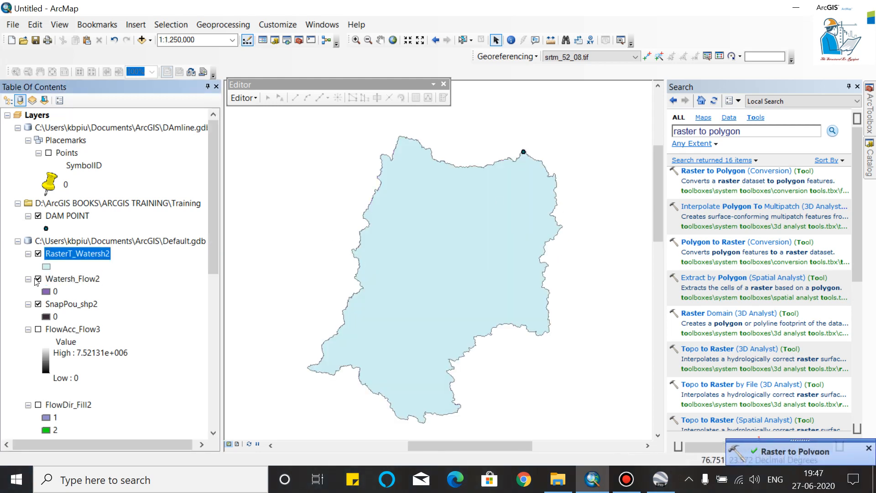
left_click(38, 278)
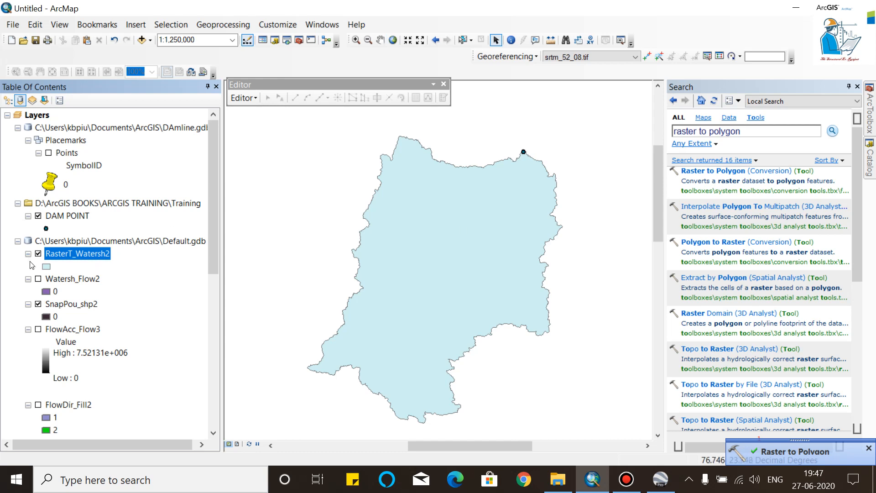
Add a Double field named area_sqkm to the attribute table of the RasterT_Watersh2 polygon layer.
right_click(88, 258)
left_click(140, 40)
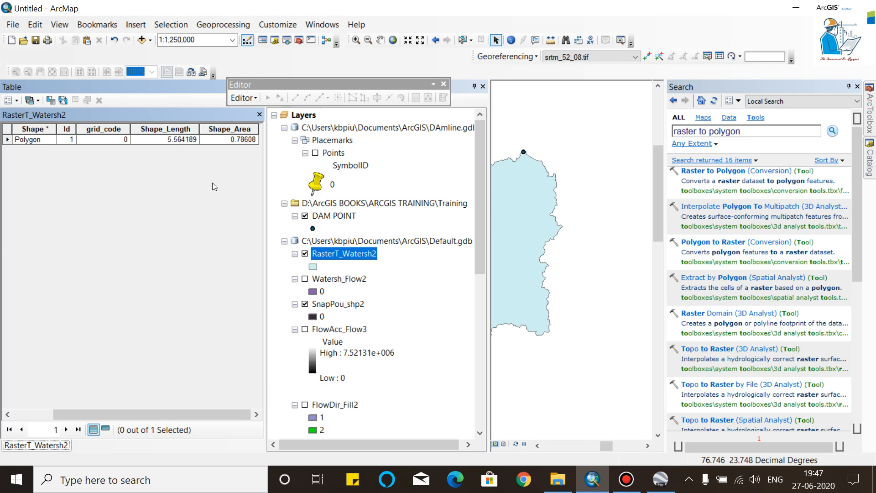
left_click(11, 100)
left_click(41, 191)
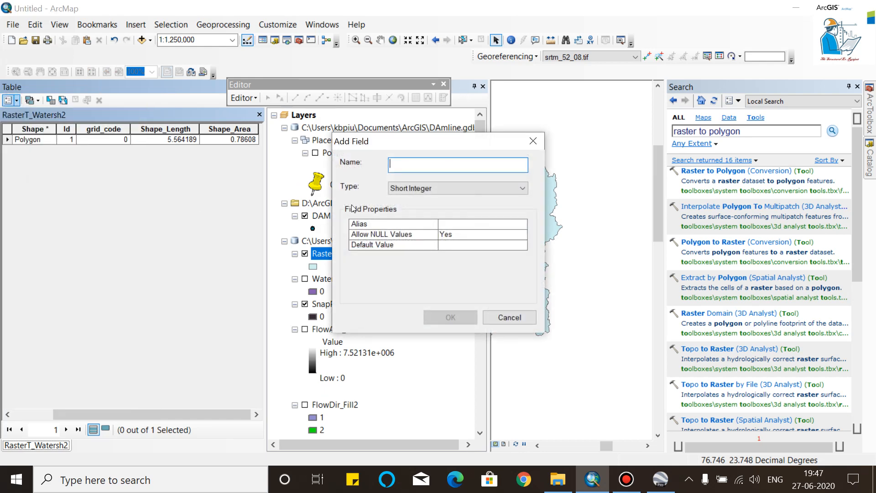
type("area_sqkm")
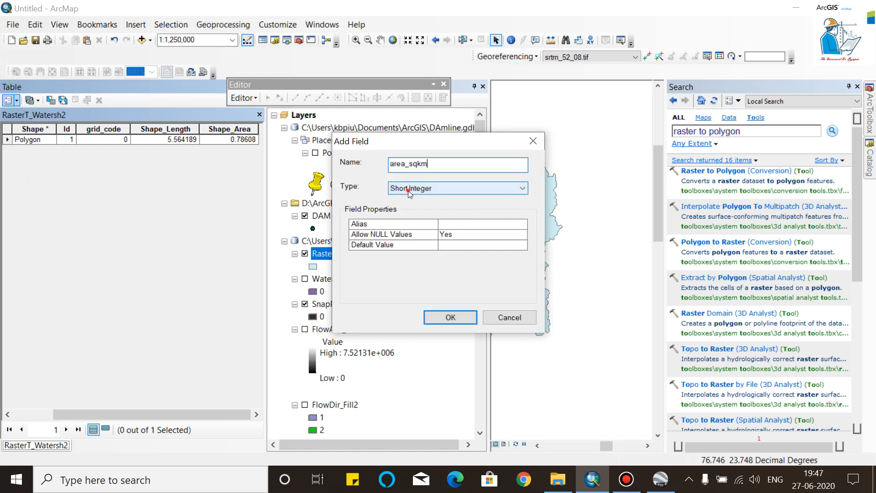
left_click(402, 188)
left_click(412, 225)
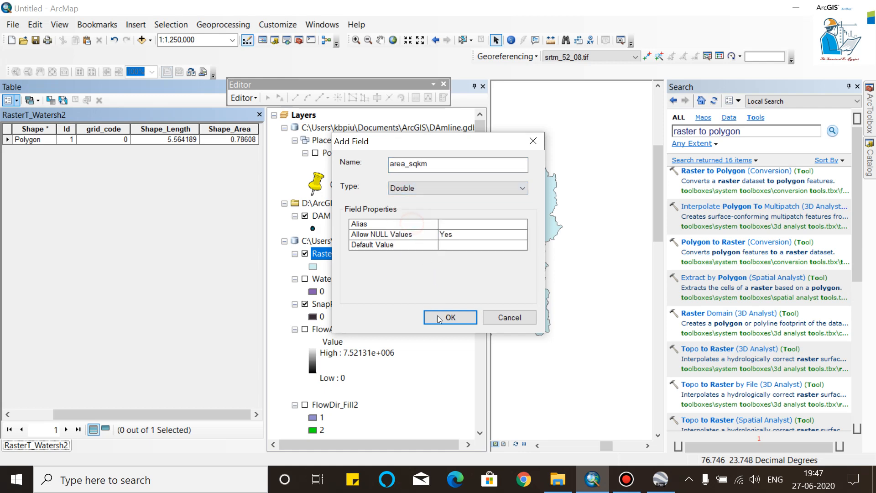
left_click(450, 317)
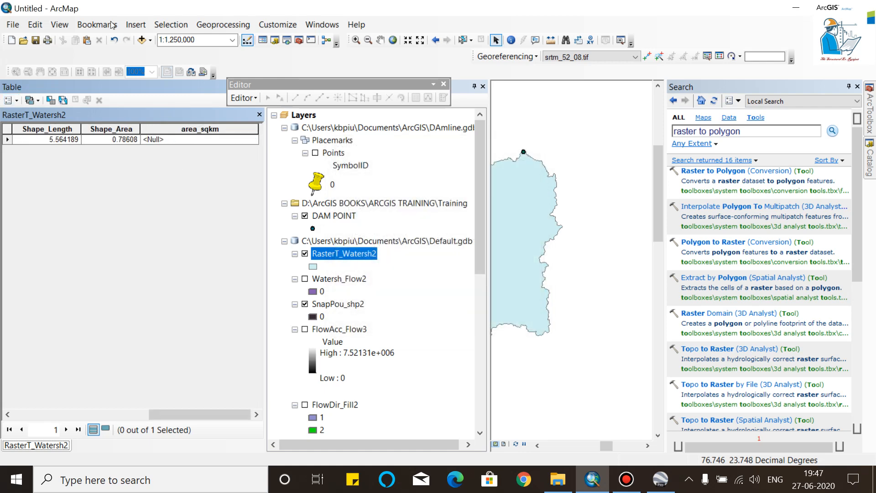
Set the data frame's coordinate system to WGS 1984 UTM Zone 44N, checking the DAm point placemark's zone in Google Earth Pro.
left_click(59, 24)
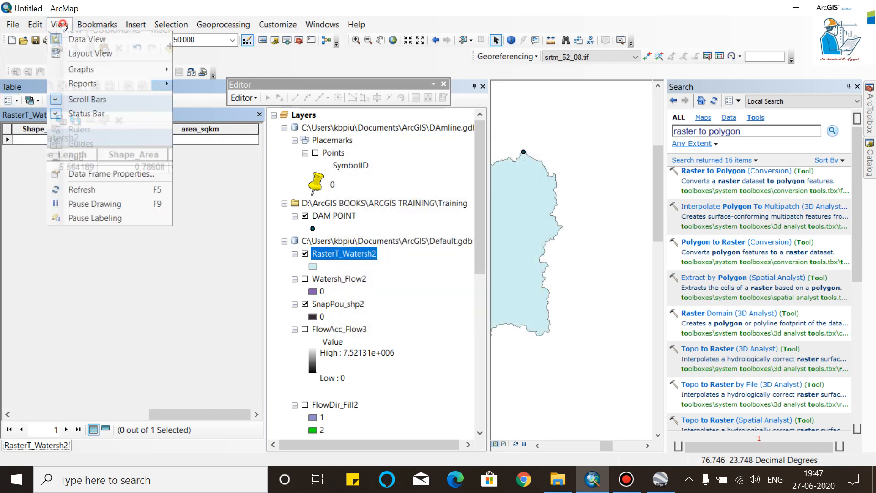
left_click(87, 173)
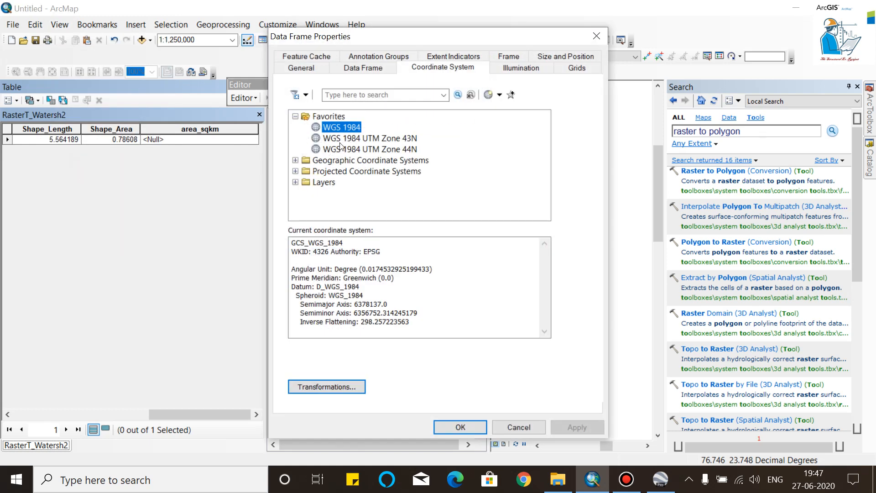
left_click(361, 149)
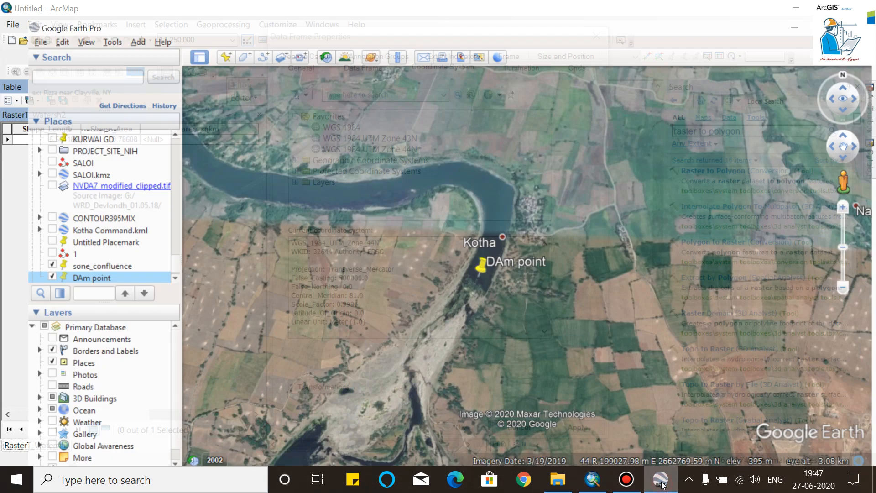
left_click(660, 479)
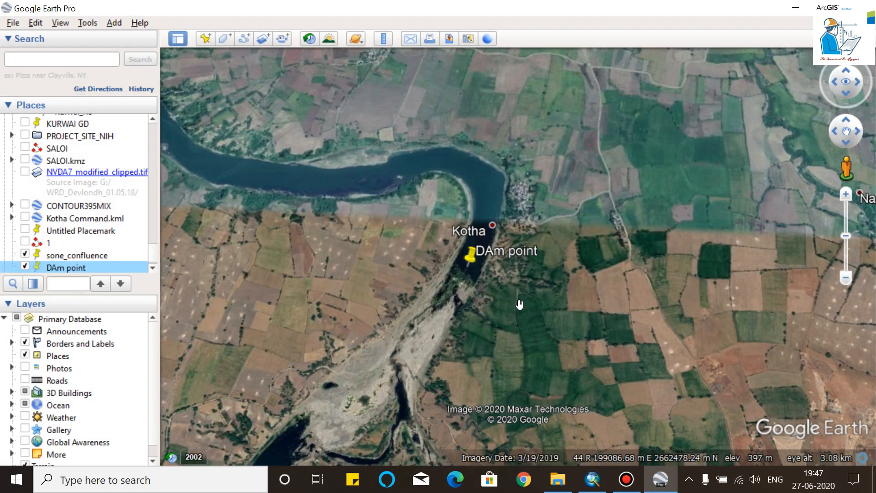
right_click(483, 249)
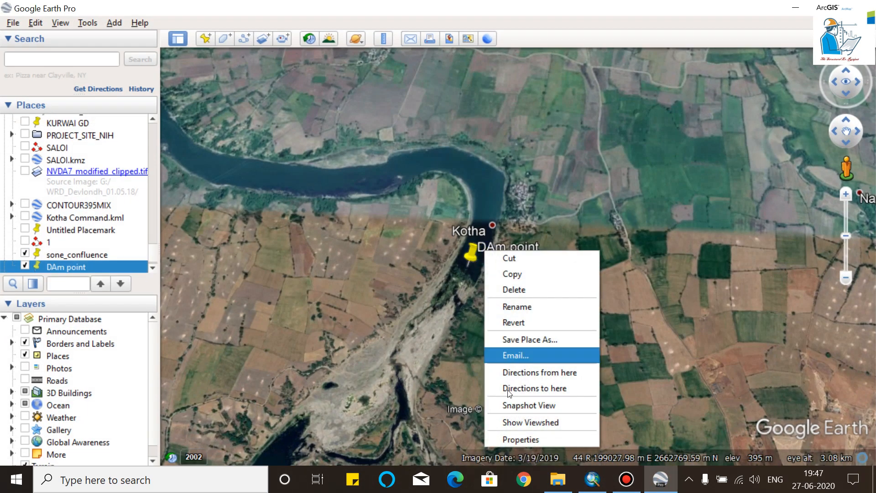
left_click(511, 439)
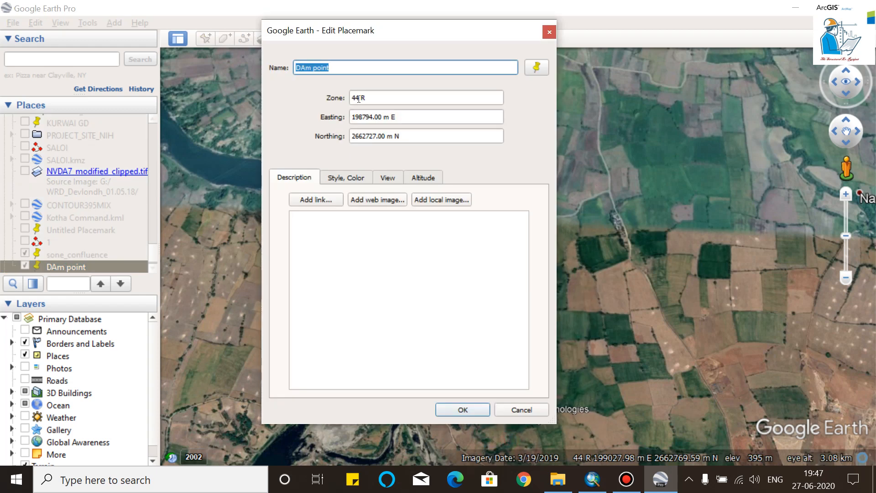
left_click(547, 33)
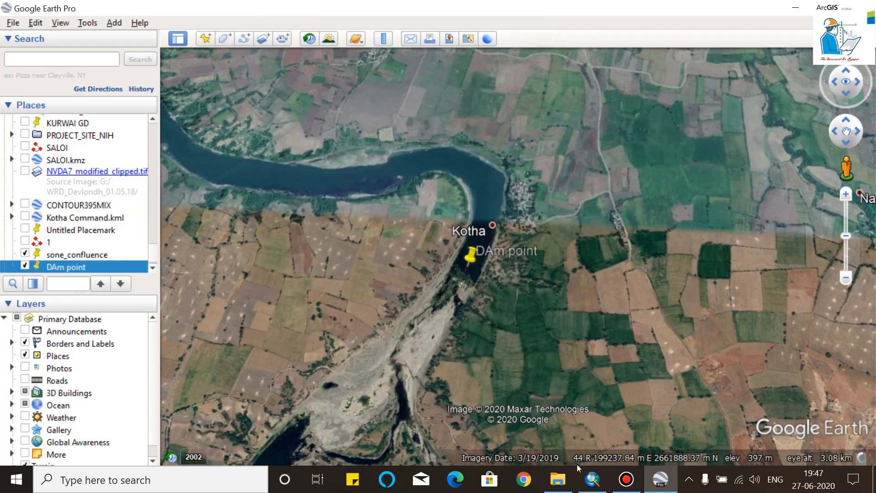
left_click(591, 484)
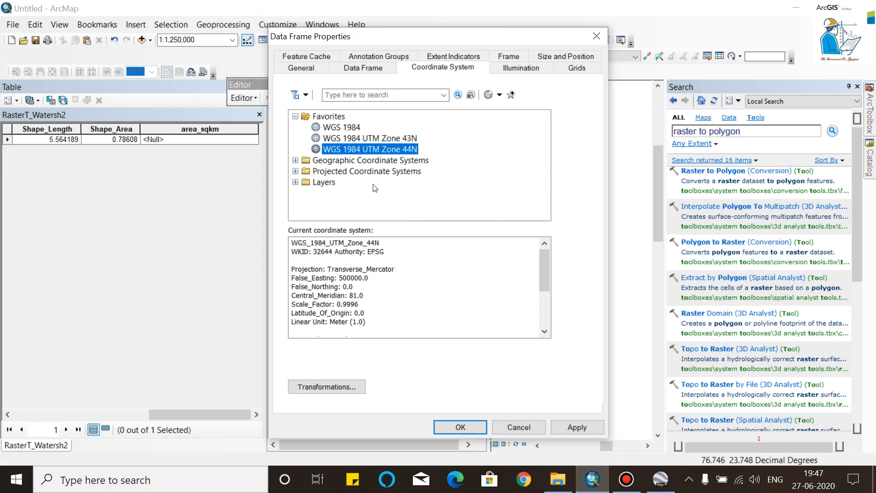
left_click(575, 429)
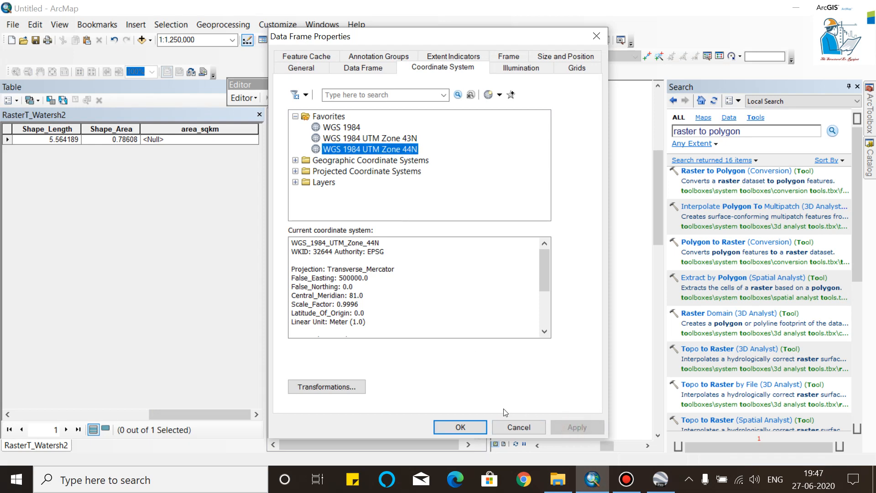
left_click(470, 426)
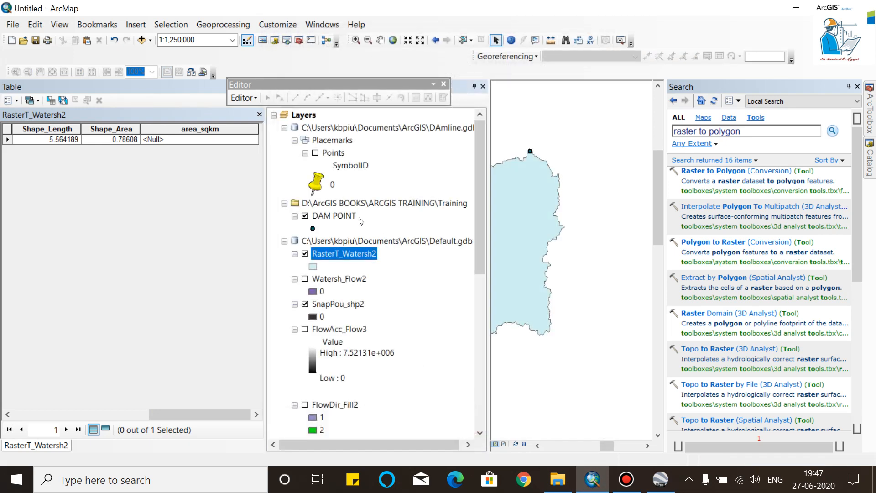
Calculate the polygon's area into the area_sqkm field in square kilometers, using the data frame's coordinate system.
left_click(195, 130)
right_click(195, 129)
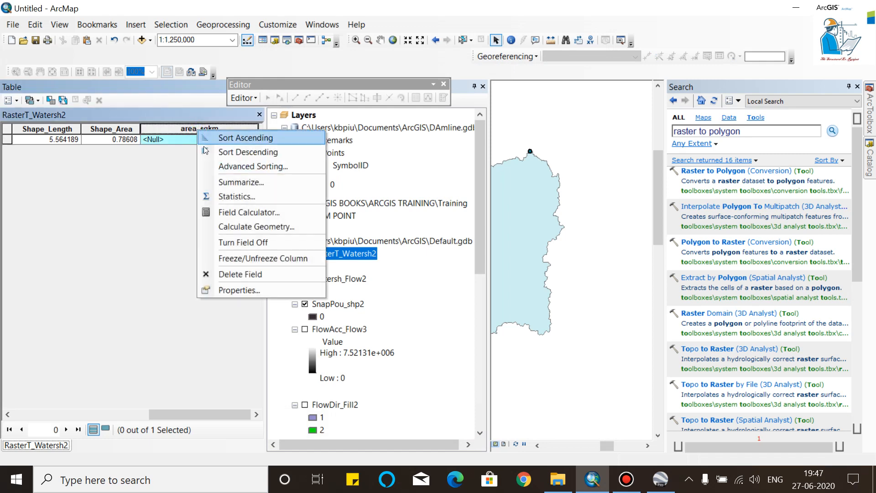
left_click(228, 227)
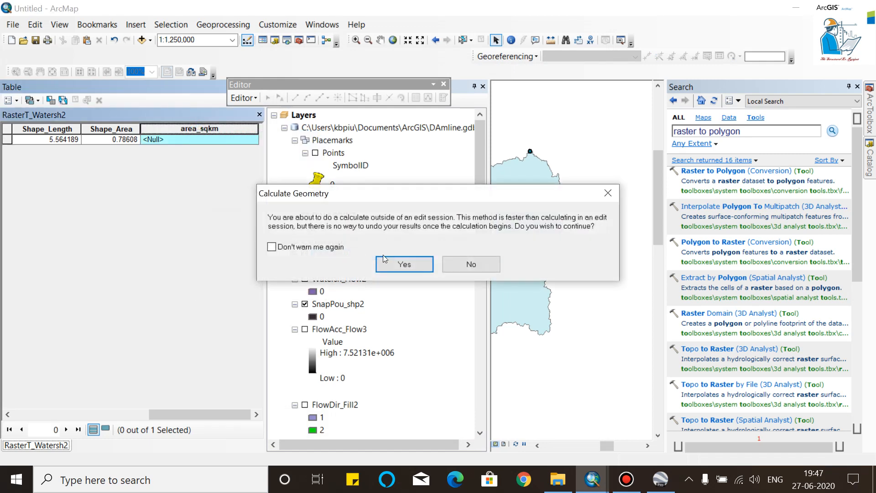
left_click(401, 260)
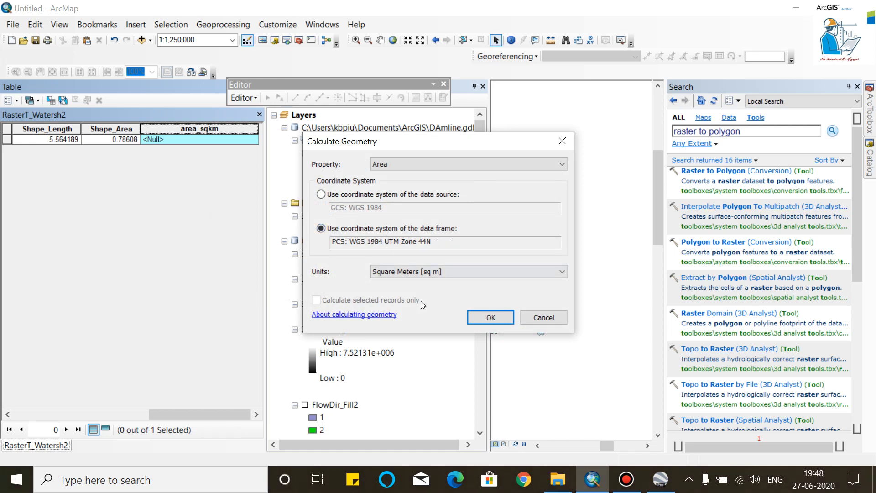
left_click(433, 272)
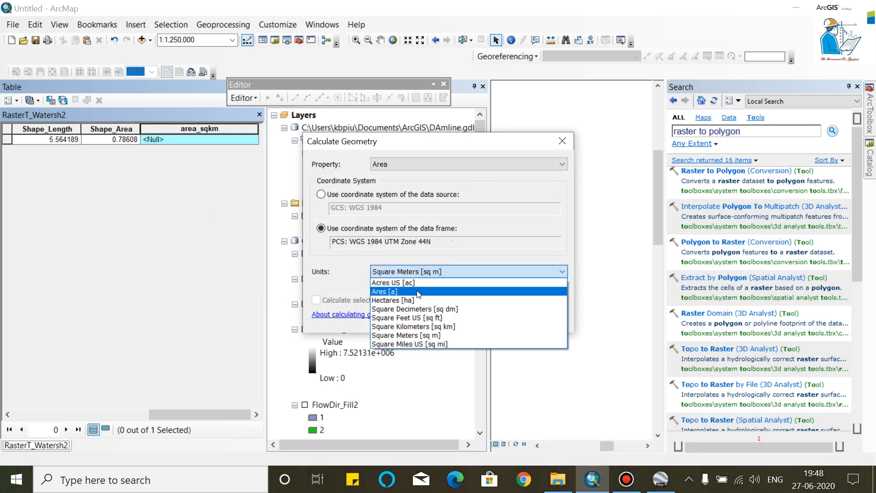
left_click(404, 326)
left_click(499, 318)
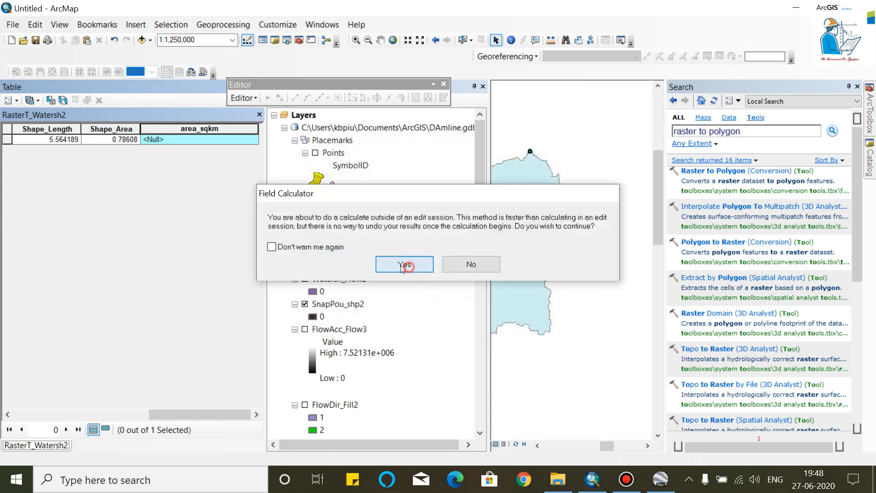
left_click(401, 266)
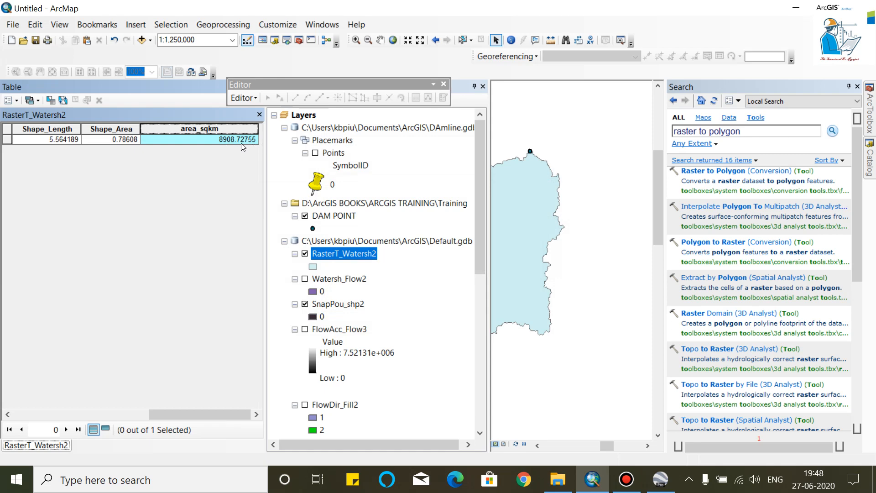
Examine the whole catchment polygon and the river around the DAm point placemark in Google Earth Pro, and return to ArcMap.
scroll(586, 173, "up", 3)
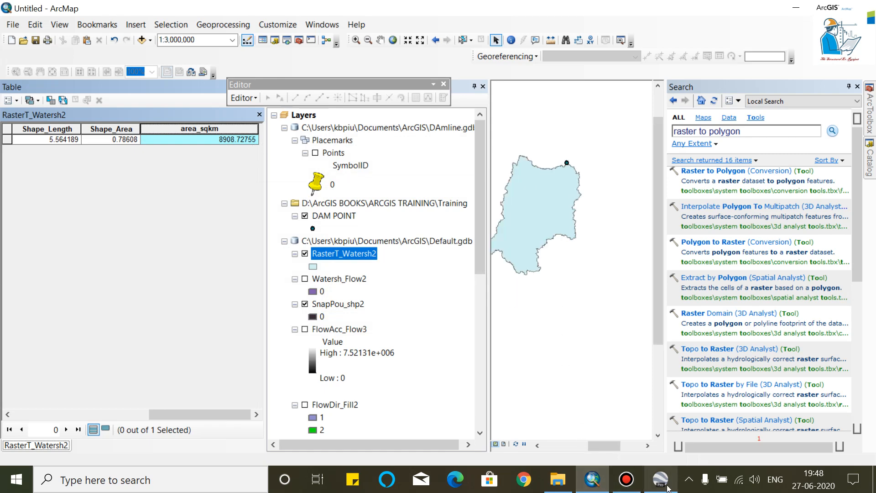
left_click(661, 479)
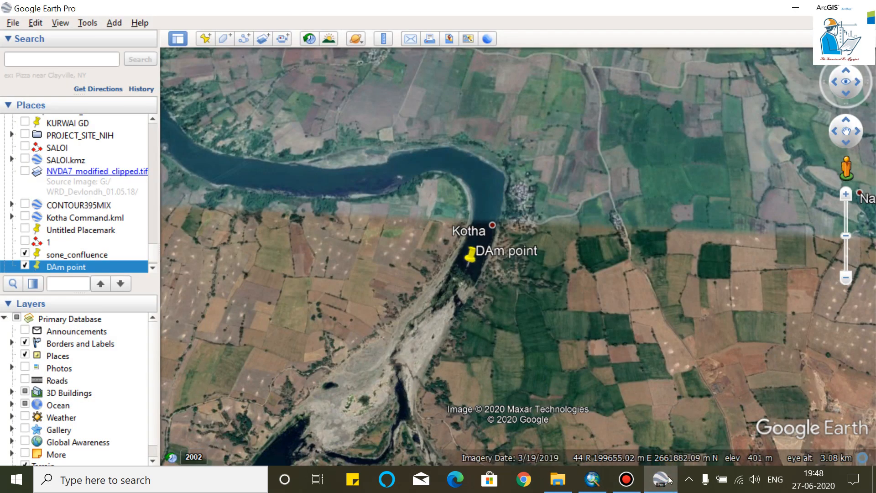
left_click(592, 479)
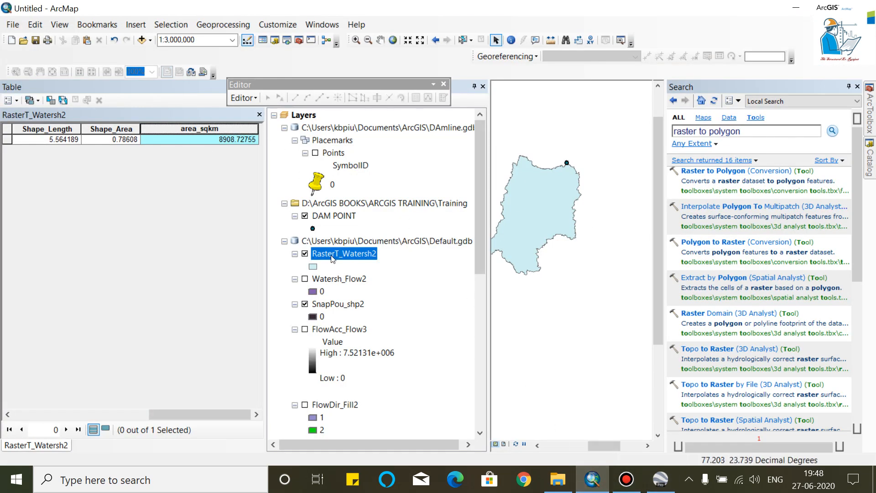
left_click(661, 479)
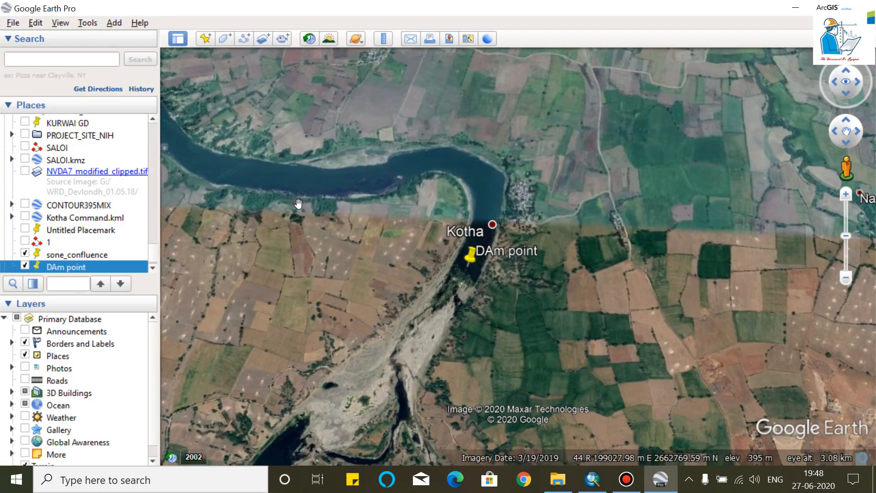
scroll(548, 215, "up", 2)
scroll(549, 214, "down", 3)
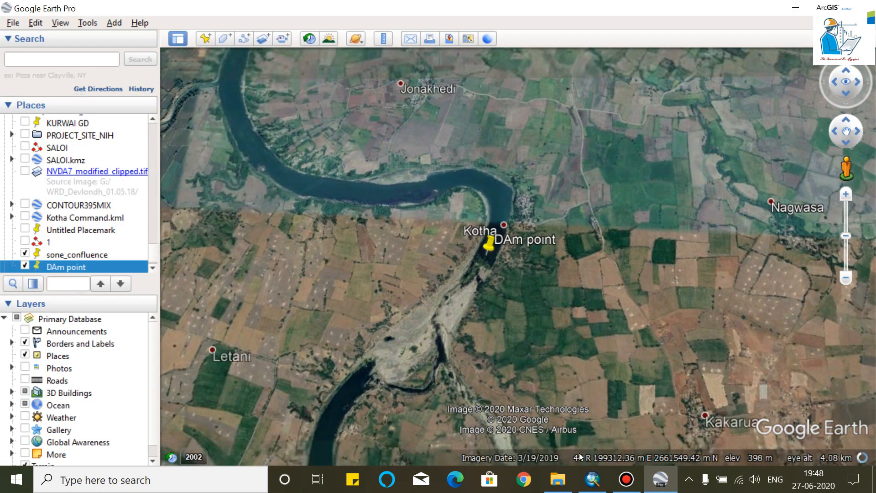
left_click(592, 479)
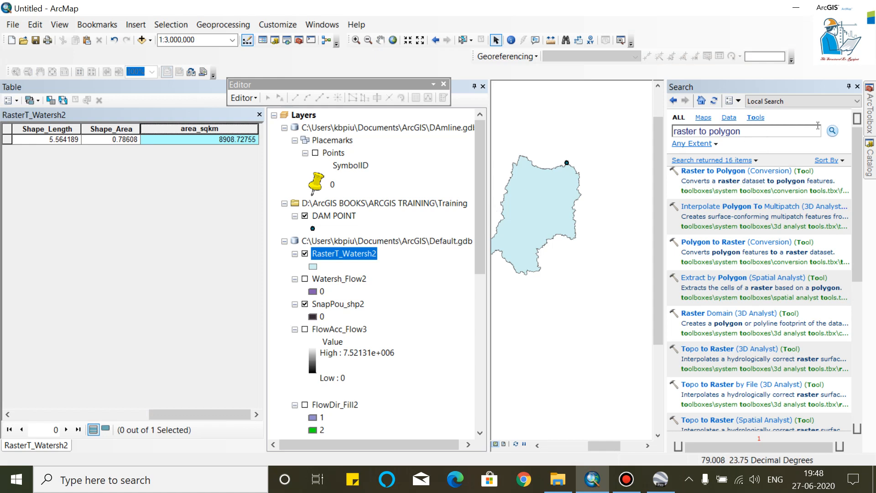
Close the Search window to enlarge the map display.
left_click(857, 85)
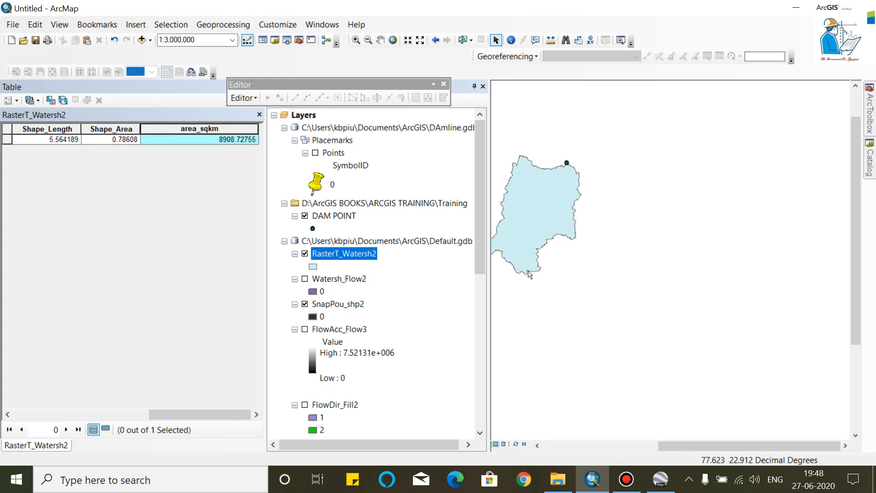
left_click(626, 479)
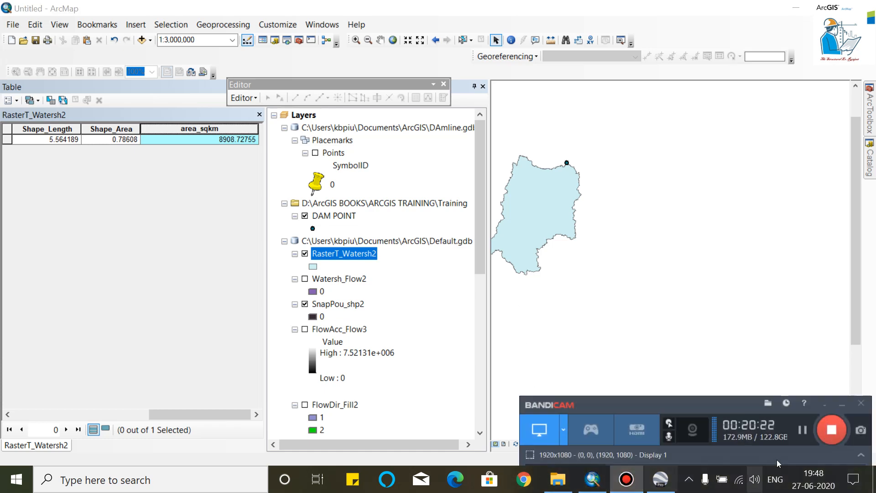